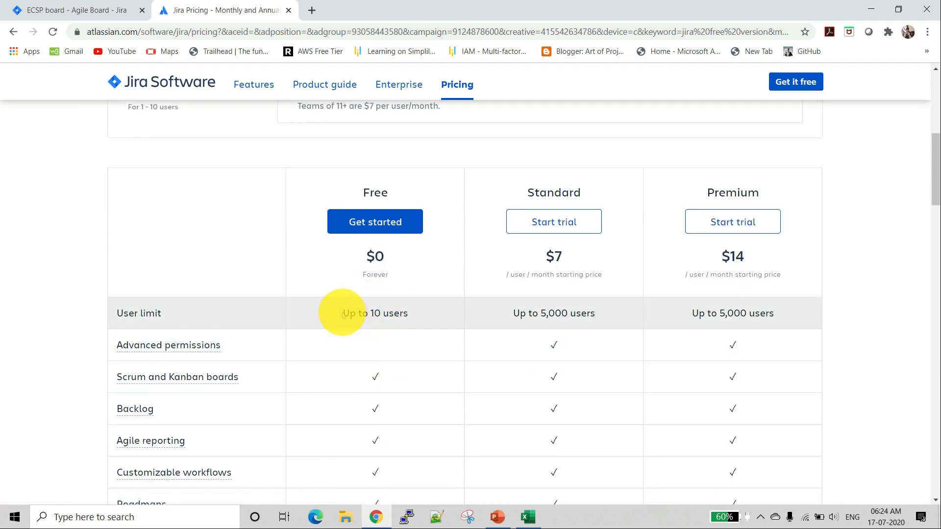
Review the Free plan's user limit, features and storage in the Jira pricing table, and close the pricing page
{"action": "left_click_drag", "start_coordinate": [343, 315], "coordinate": [399, 315]}
{"action": "left_click", "coordinate": [410, 315]}
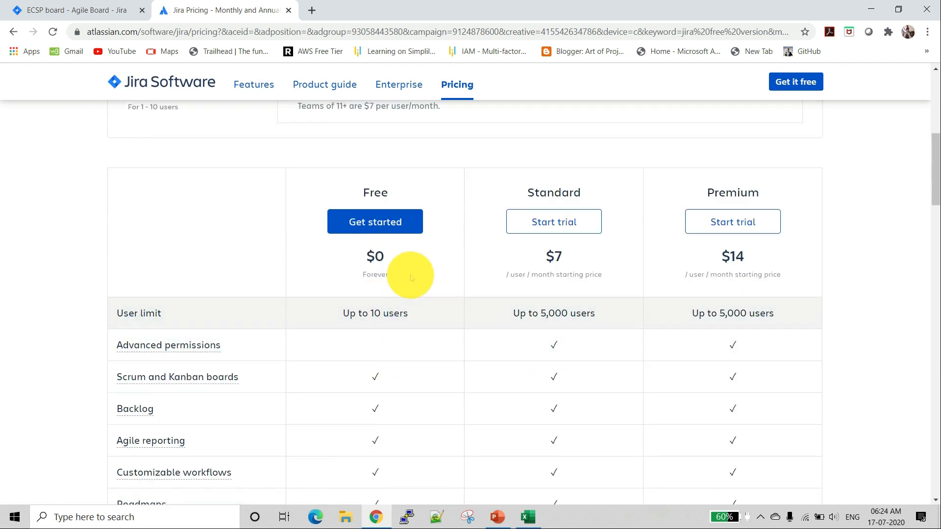
{"action": "scroll", "coordinate": [410, 277], "scroll_direction": "down", "scroll_amount": 9}
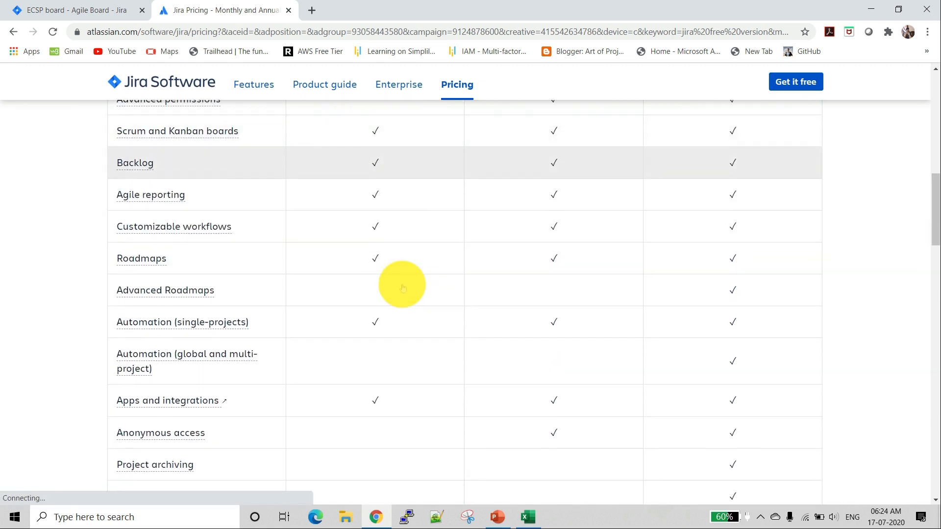
{"action": "scroll", "coordinate": [400, 285], "scroll_direction": "down", "scroll_amount": 4}
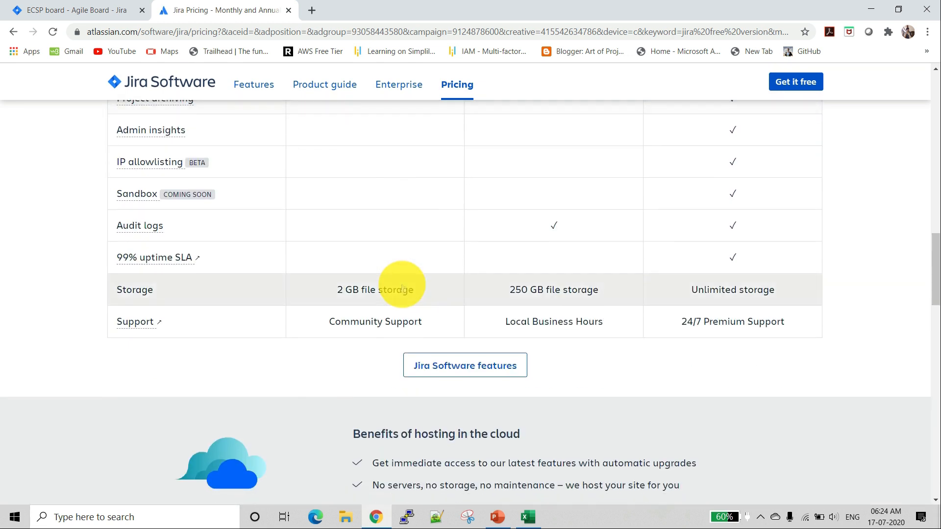
{"action": "scroll", "coordinate": [400, 283], "scroll_direction": "up", "scroll_amount": 9}
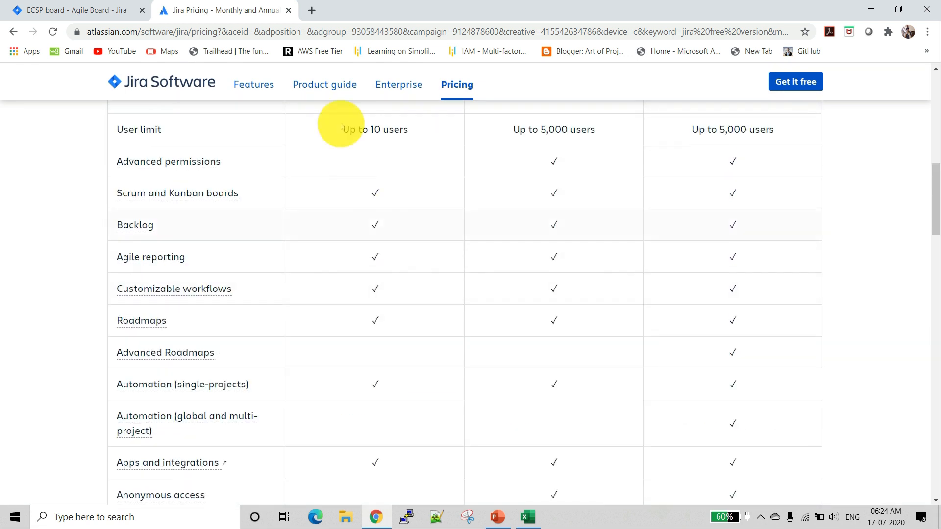
{"action": "left_click", "coordinate": [288, 10]}
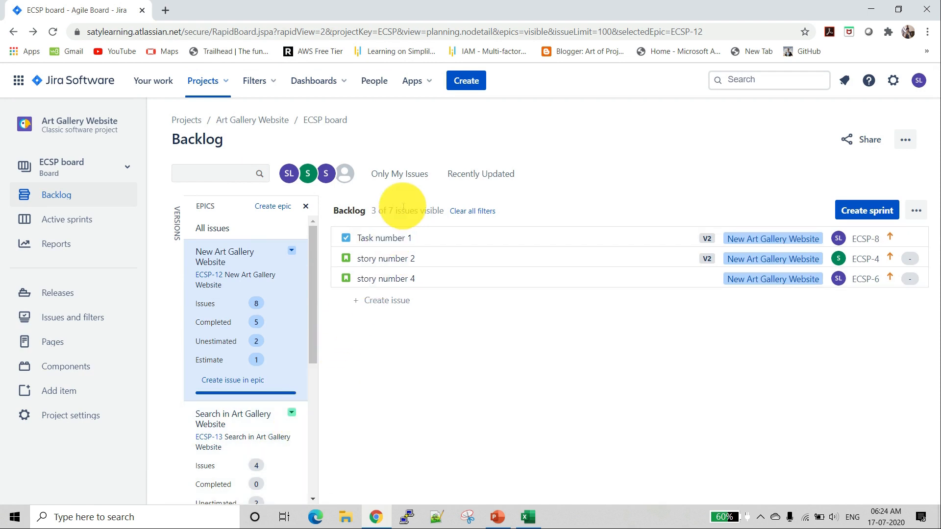
Inspect the form for inviting people by e-mail in the People area, and dismiss it without sending anything
{"action": "left_click", "coordinate": [376, 85]}
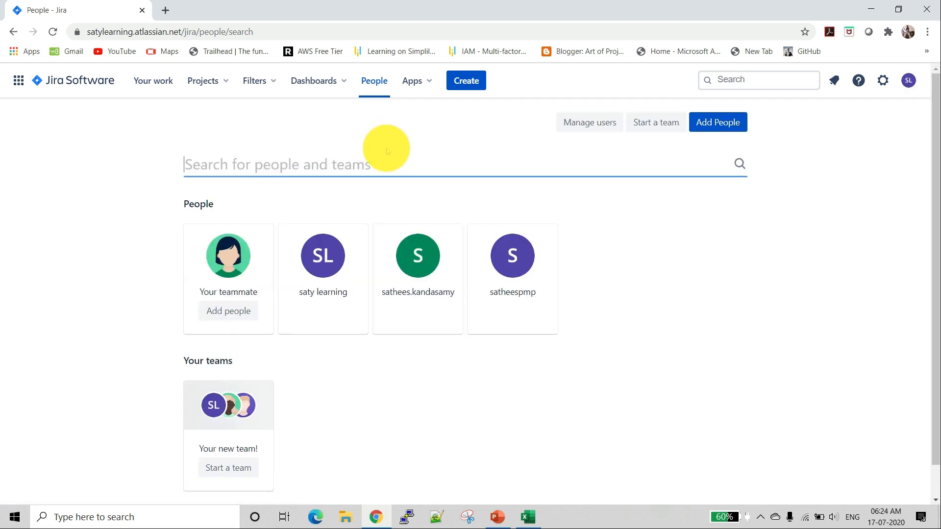
{"action": "left_click", "coordinate": [710, 136]}
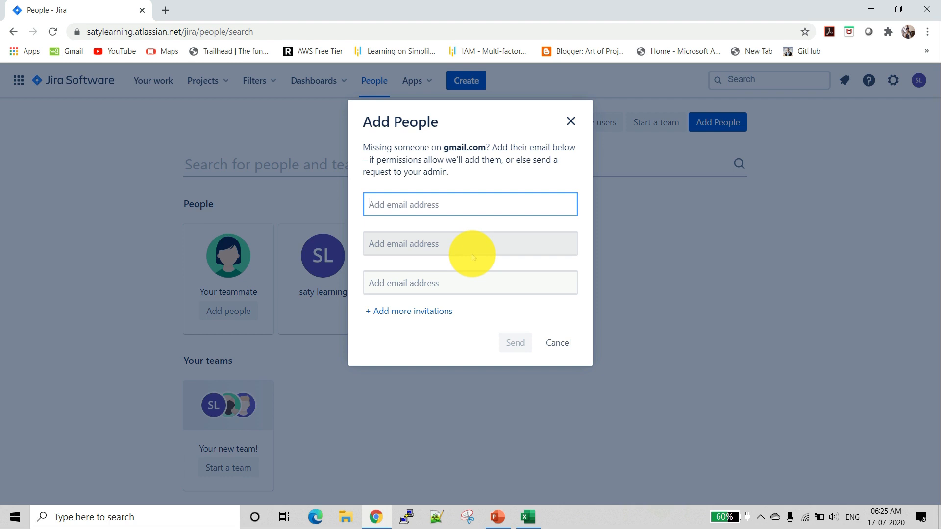
{"action": "left_click", "coordinate": [559, 343]}
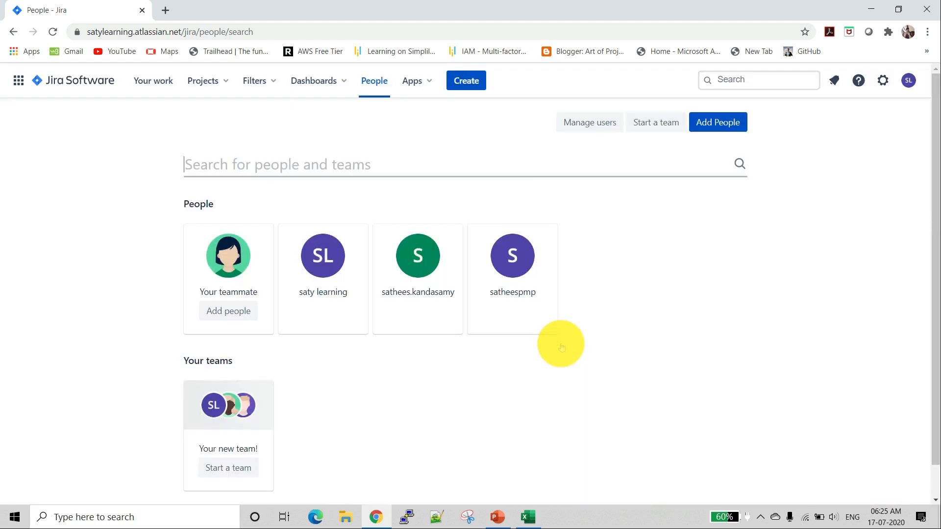
Start creating a new Jira project and choose the classic project type
{"action": "left_click", "coordinate": [226, 85]}
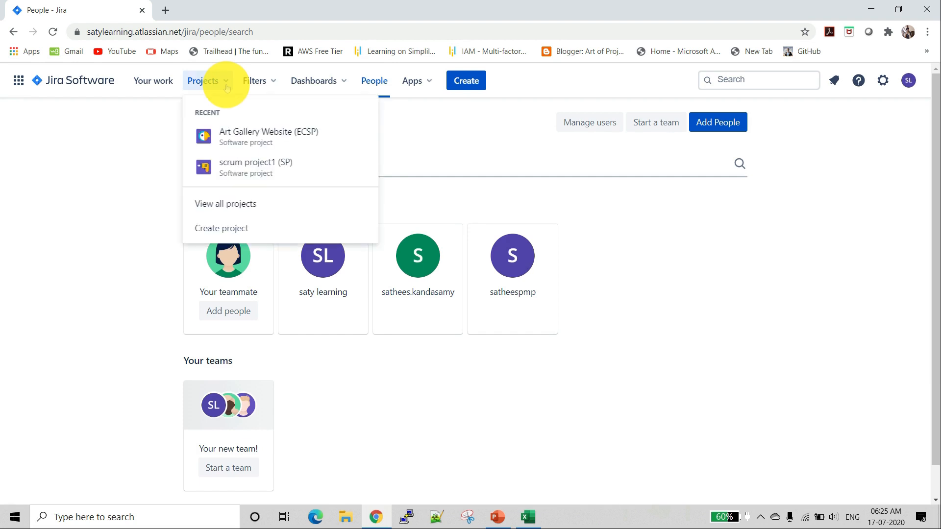
{"action": "left_click", "coordinate": [249, 230]}
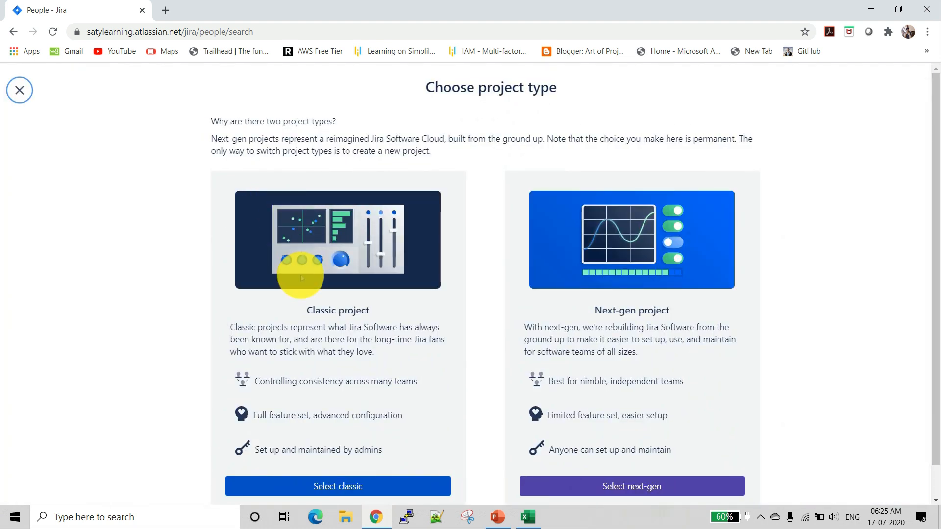
{"action": "scroll", "coordinate": [307, 266], "scroll_direction": "down", "scroll_amount": 1}
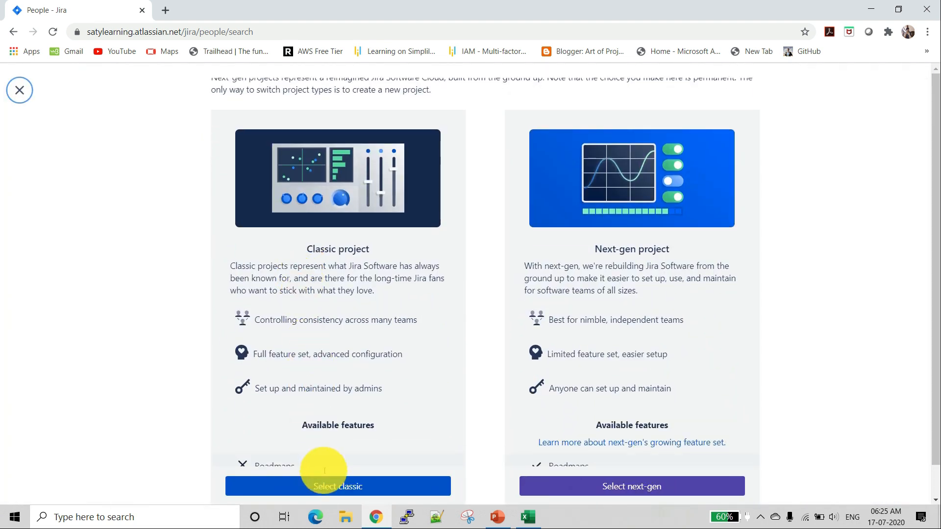
{"action": "left_click", "coordinate": [335, 491]}
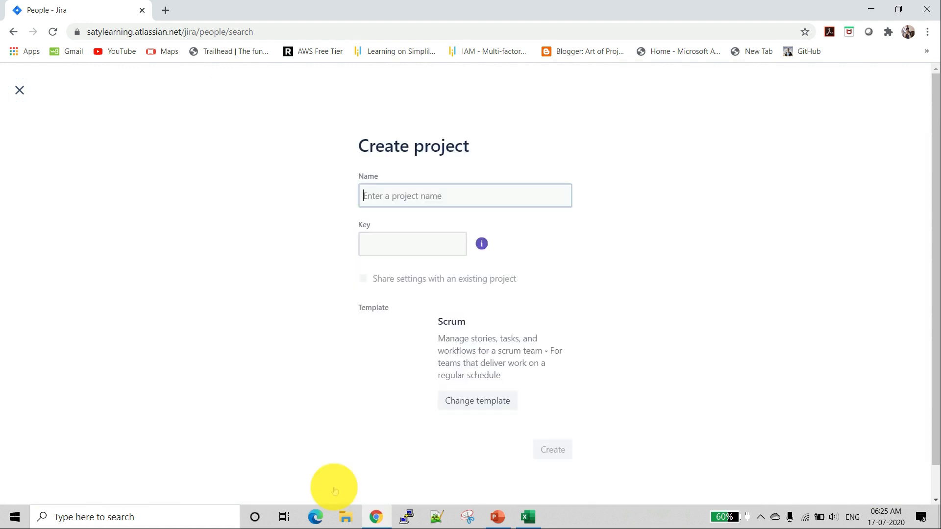
Consult the epic name in the Excel product backlog, and create the Scrum project in Jira as "Art Gallery Website v1"
{"action": "key", "text": "alt+Tab"}
{"action": "key", "text": "alt+Tab"}
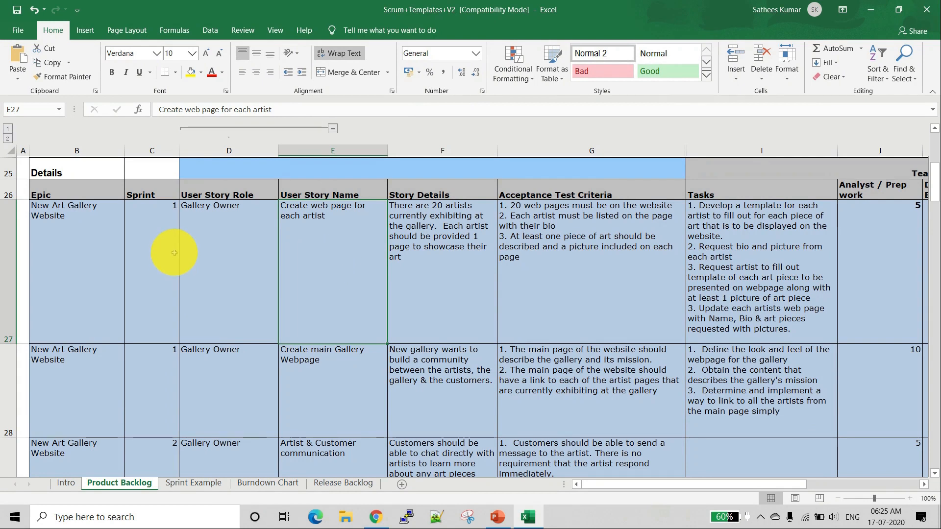
{"action": "left_click", "coordinate": [89, 219]}
{"action": "double_click", "coordinate": [90, 220]}
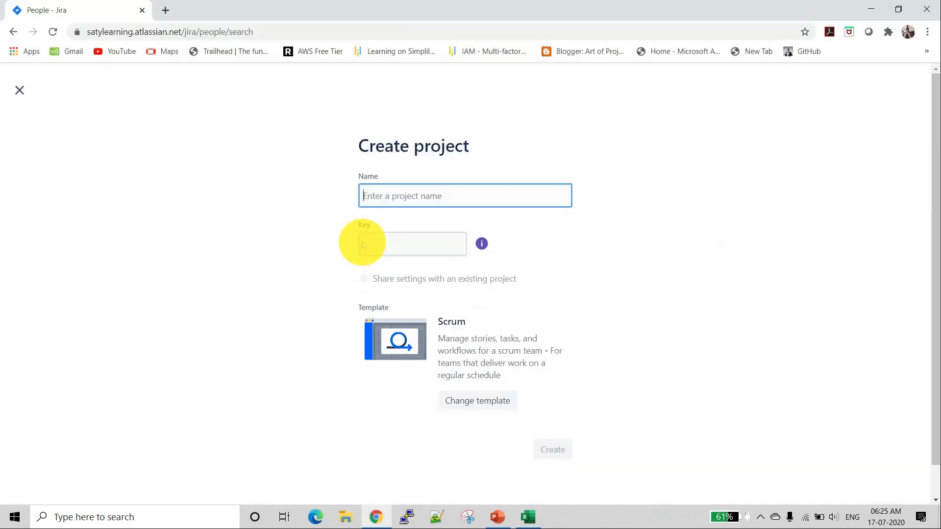
{"action": "type", "text": "Art Gallery Website"}
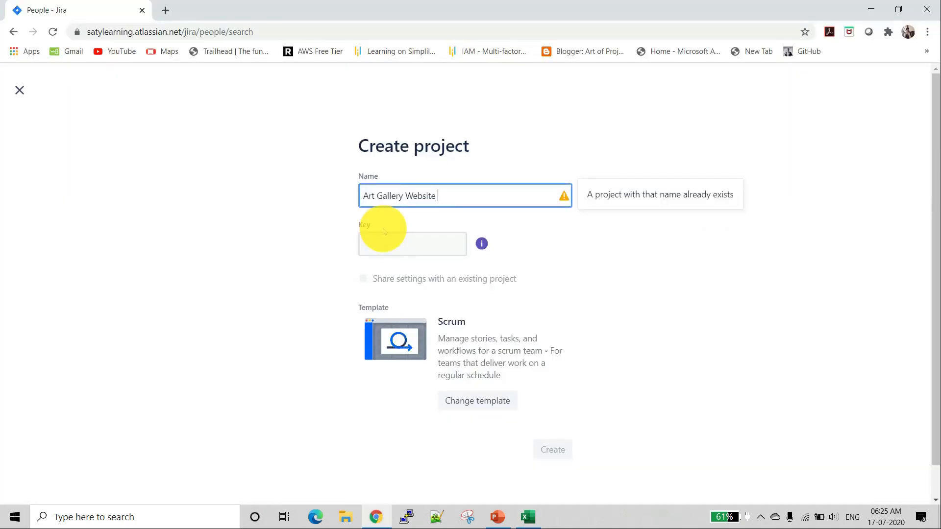
{"action": "type", "text": "v1"}
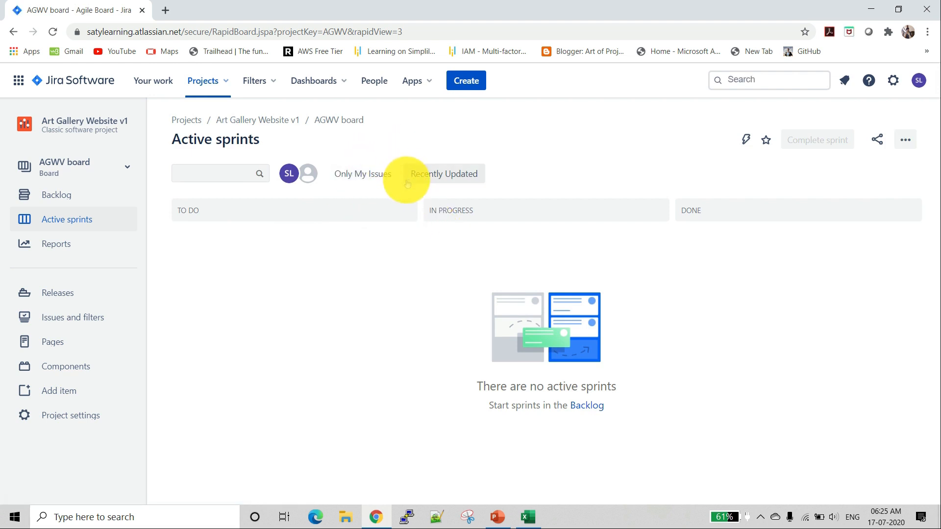
Switch to the PowerPoint Steps slide and append "- completed" to the "Create JIRA account" and "Create project" bullets
{"action": "key", "text": "alt+Tab"}
{"action": "key", "text": "alt+Tab"}
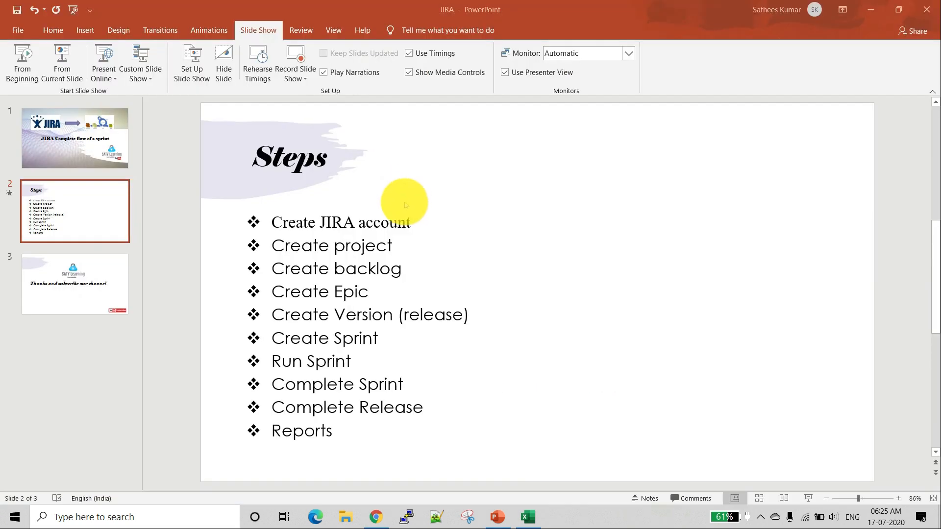
{"action": "left_click", "coordinate": [427, 222]}
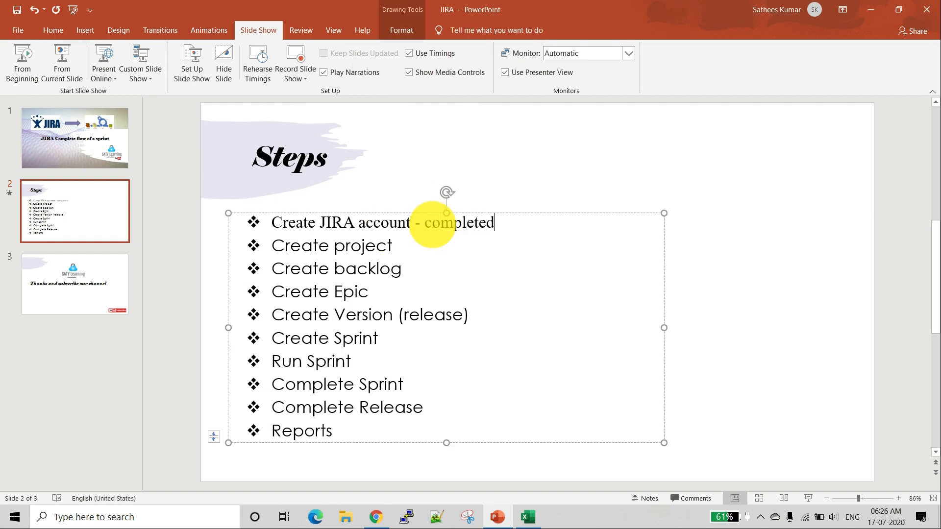
{"action": "left_click", "coordinate": [414, 244]}
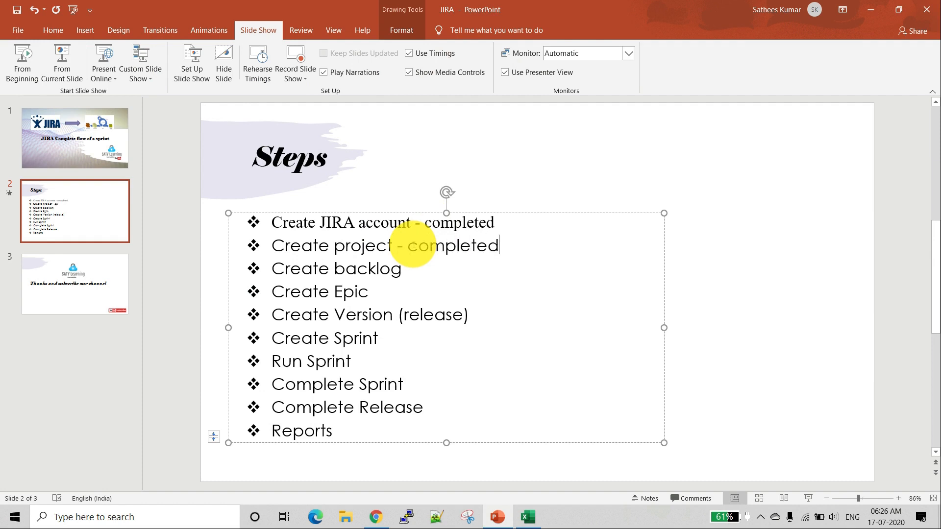
{"action": "left_click", "coordinate": [410, 269]}
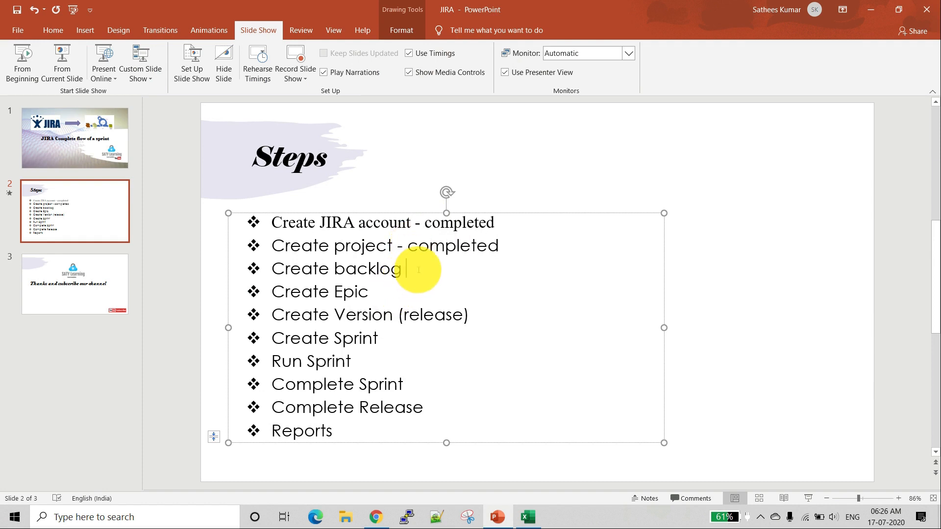
Return to Jira in Chrome, open the project's backlog and choose Story as the new issue's type
{"action": "key", "text": "alt+Tab"}
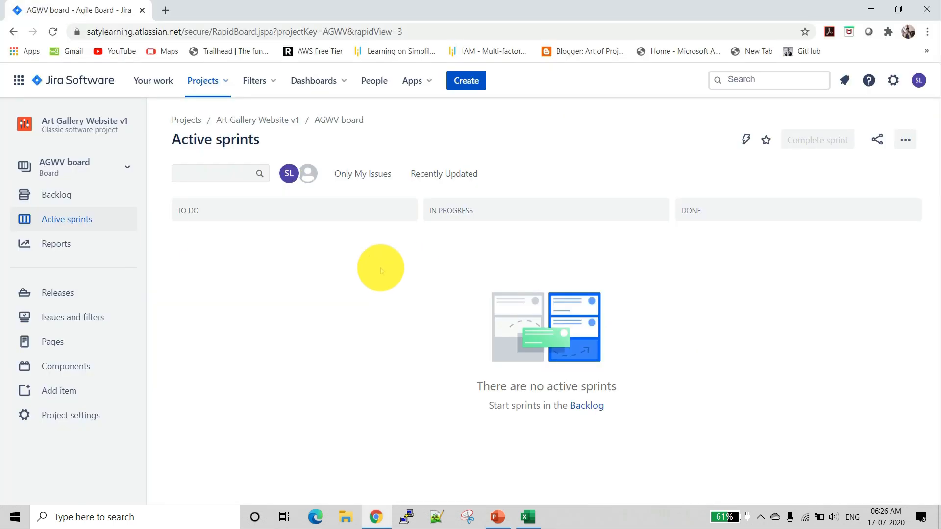
{"action": "left_click", "coordinate": [102, 200]}
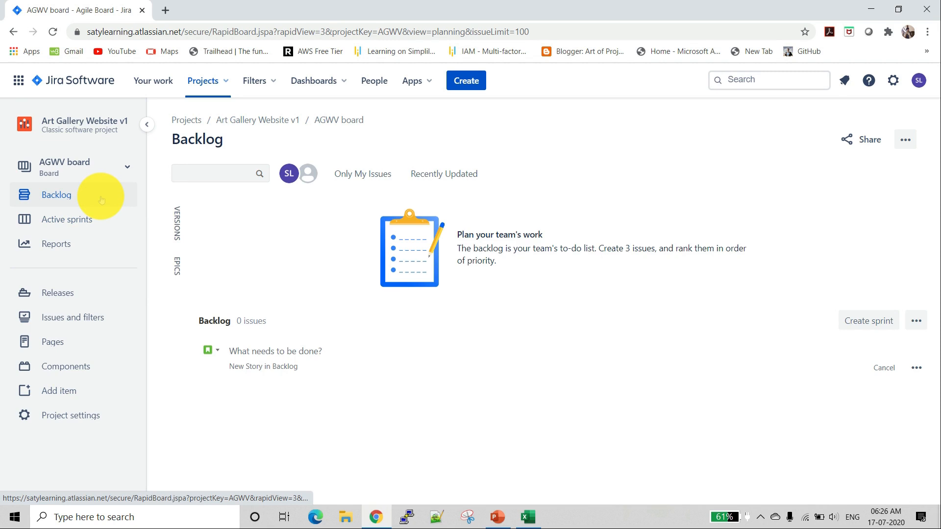
{"action": "left_click", "coordinate": [236, 350]}
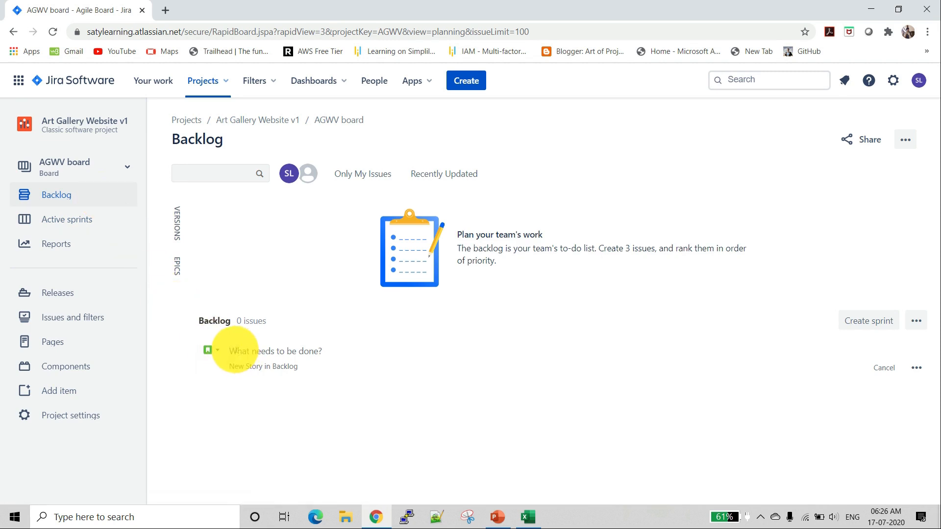
{"action": "left_click", "coordinate": [217, 351]}
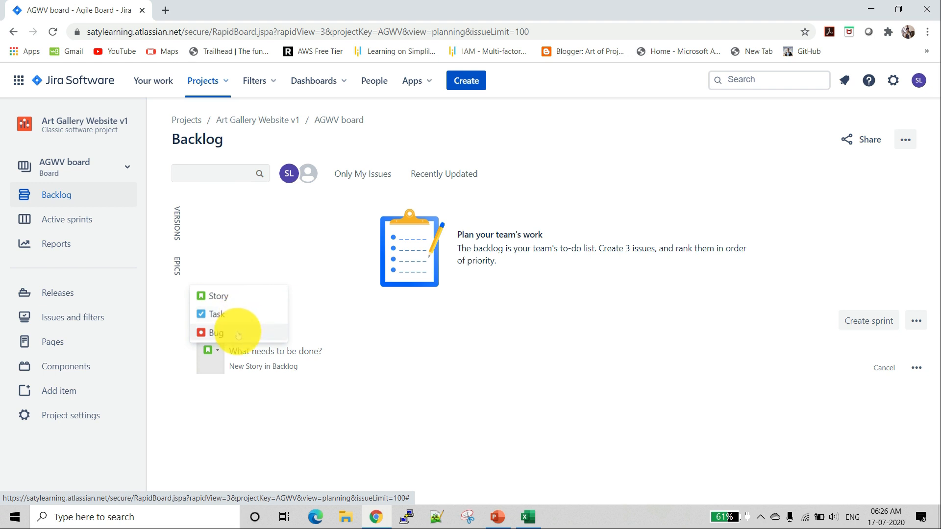
{"action": "left_click", "coordinate": [239, 301]}
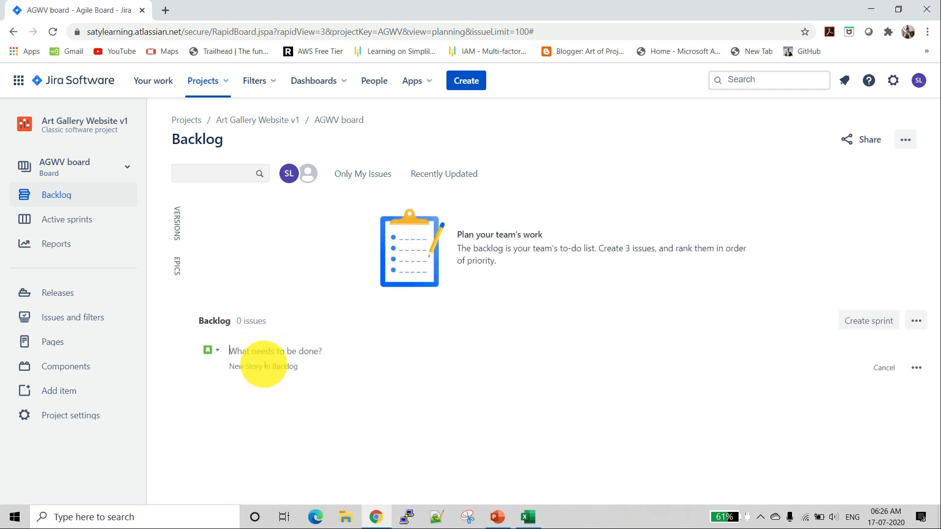
Copy the user story name "Create web page for each artist" from the Excel product backlog and add it as a story in the Jira backlog
{"action": "key", "text": "alt+Tab"}
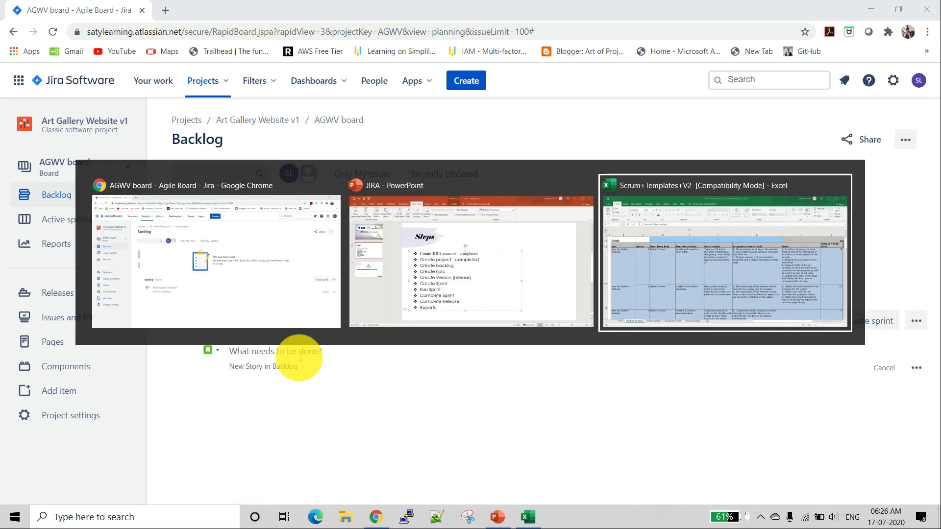
{"action": "key", "text": "alt+Tab"}
{"action": "left_click", "coordinate": [318, 238]}
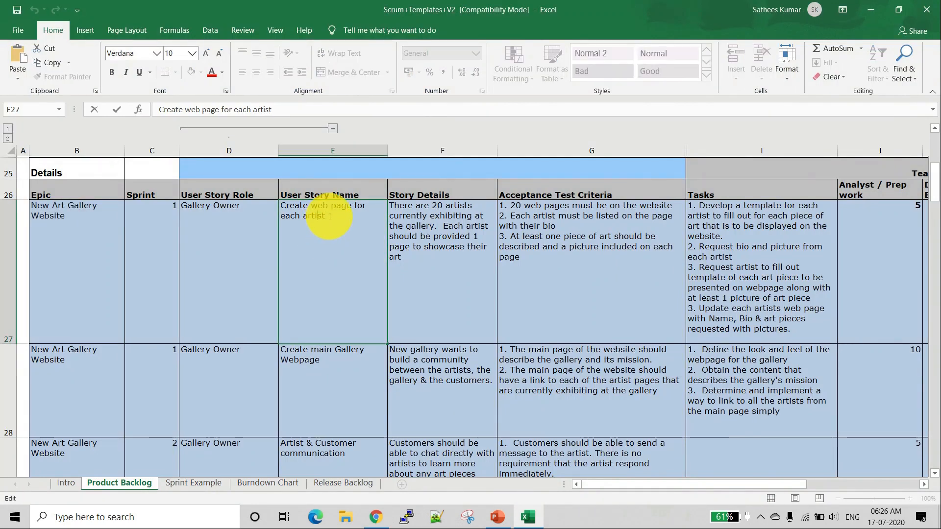
{"action": "left_click_drag", "start_coordinate": [281, 205], "coordinate": [280, 205]}
{"action": "key", "text": "ctrl+c"}
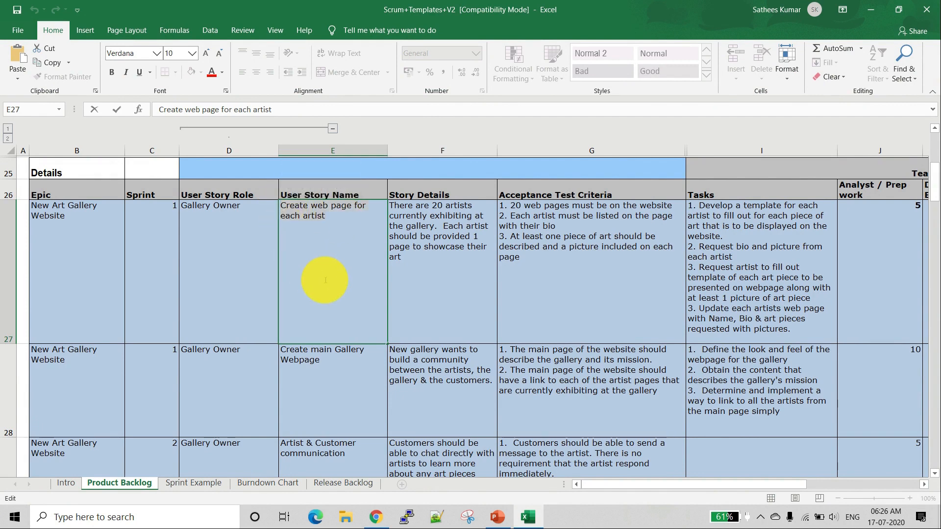
{"action": "key", "text": "alt+Tab"}
{"action": "key", "text": "ctrl+v"}
{"action": "key", "text": "Return"}
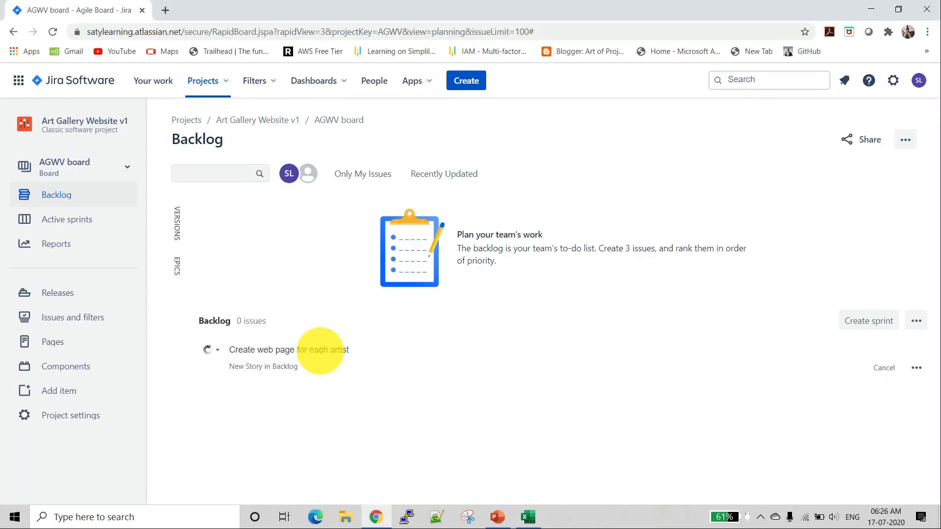
Copy "Create main Gallery Webpage" from the Excel product backlog and add it as another story in the Jira backlog
{"action": "key", "text": "alt+Tab"}
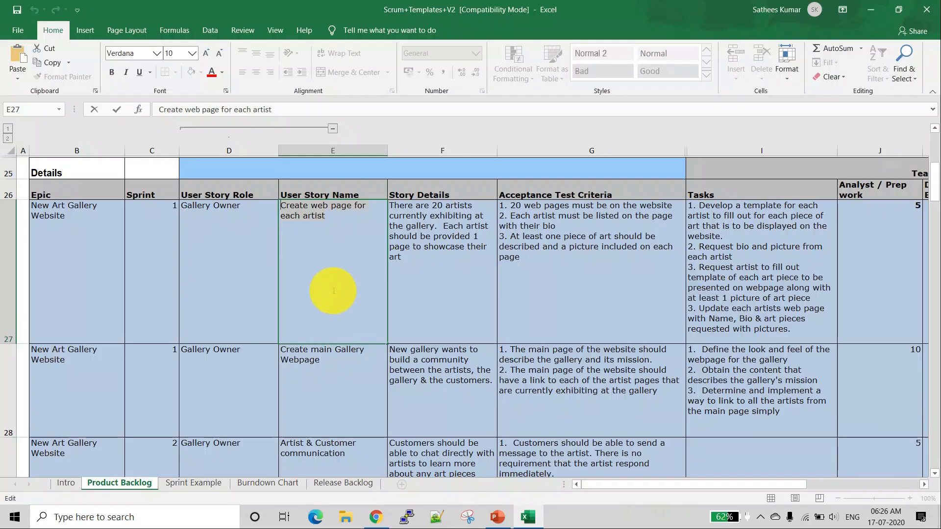
{"action": "double_click", "coordinate": [335, 368]}
{"action": "left_click_drag", "start_coordinate": [335, 368], "coordinate": [283, 367]}
{"action": "key", "text": "ctrl+c"}
{"action": "key", "text": "alt+Tab"}
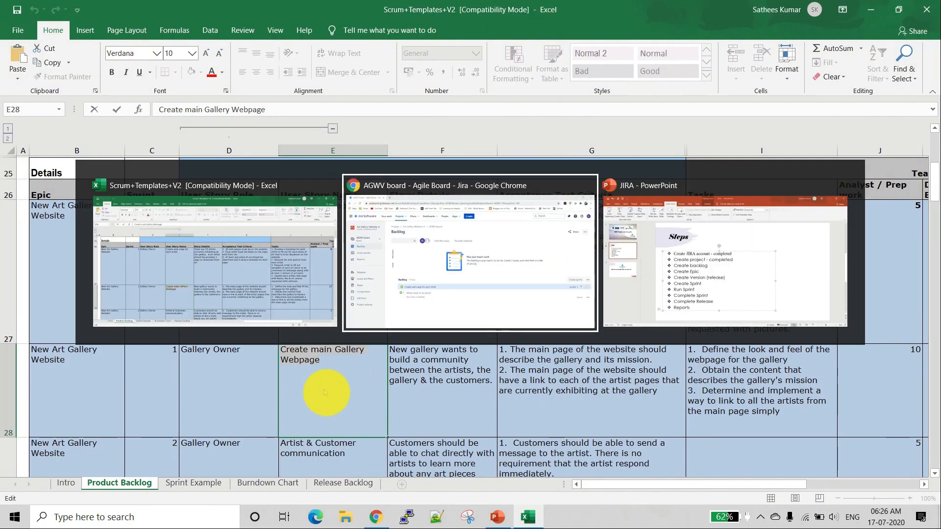
{"action": "key", "text": "ctrl+v"}
{"action": "key", "text": "Return"}
{"action": "key", "text": "alt+Tab"}
{"action": "scroll", "coordinate": [312, 387], "scroll_direction": "down", "scroll_amount": 1}
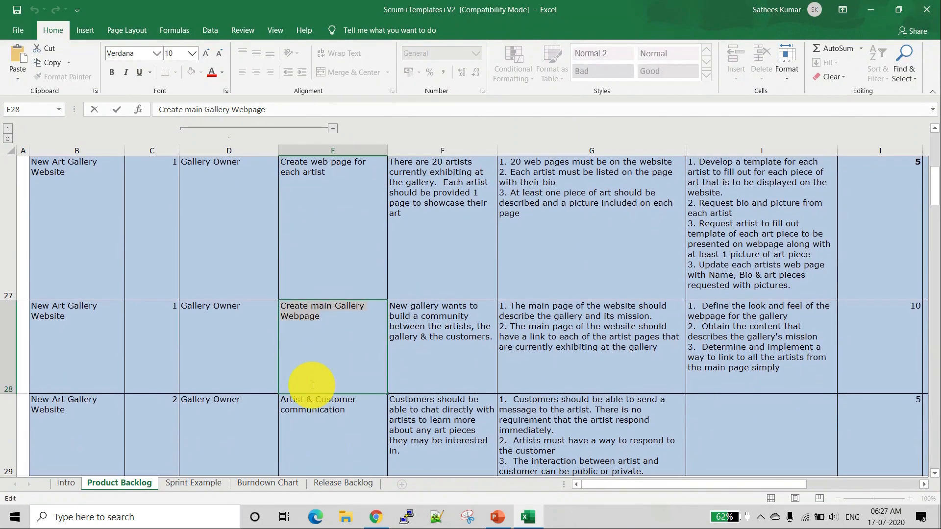
{"action": "key", "text": "alt+Tab"}
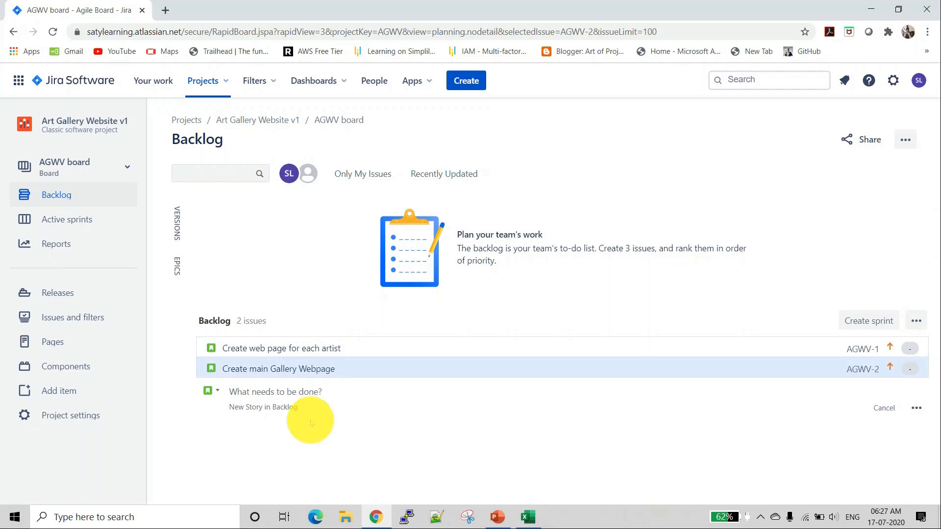
{"action": "type", "text": "Sprint 1"}
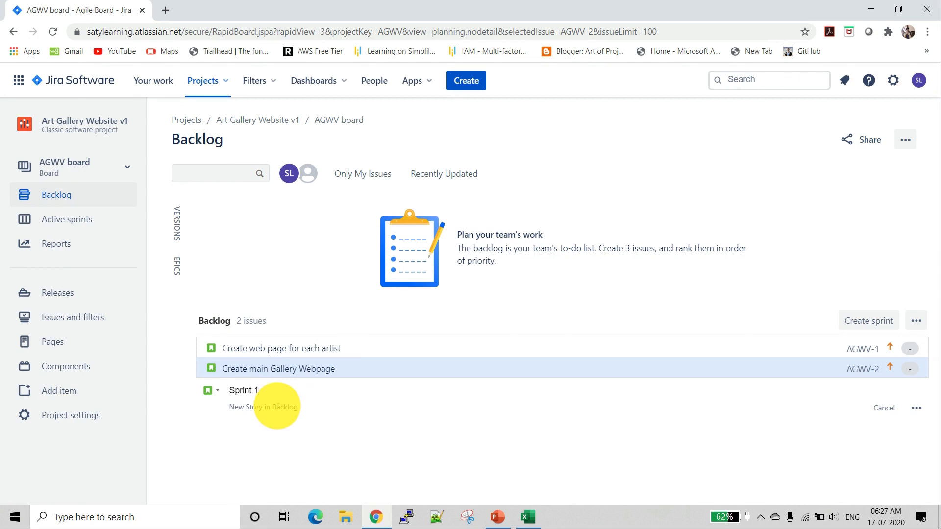
{"action": "key", "text": "BackSpace"}
{"action": "key", "text": "BackSpace"}
{"action": "key", "text": "BackSpace"}
{"action": "key", "text": "BackSpace"}
{"action": "key", "text": "BackSpace"}
{"action": "key", "text": "BackSpace"}
Add a story named "user story SP1" to the Jira backlog
{"action": "type", "text": "use"}
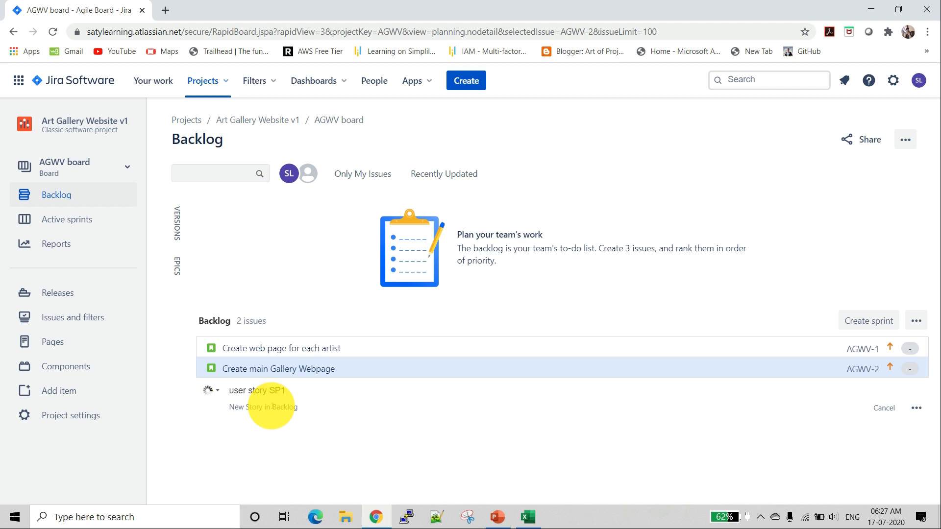
Add another story named "user story SP1" and two stories named "user story SP2" to the backlog
{"action": "type", "text": "u"}
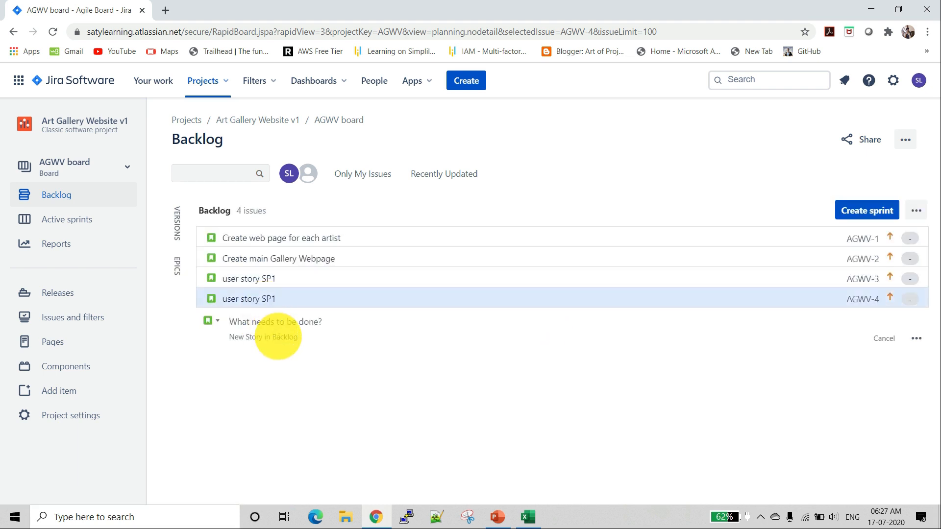
{"action": "type", "text": "user story SP2"}
{"action": "key", "text": "Return"}
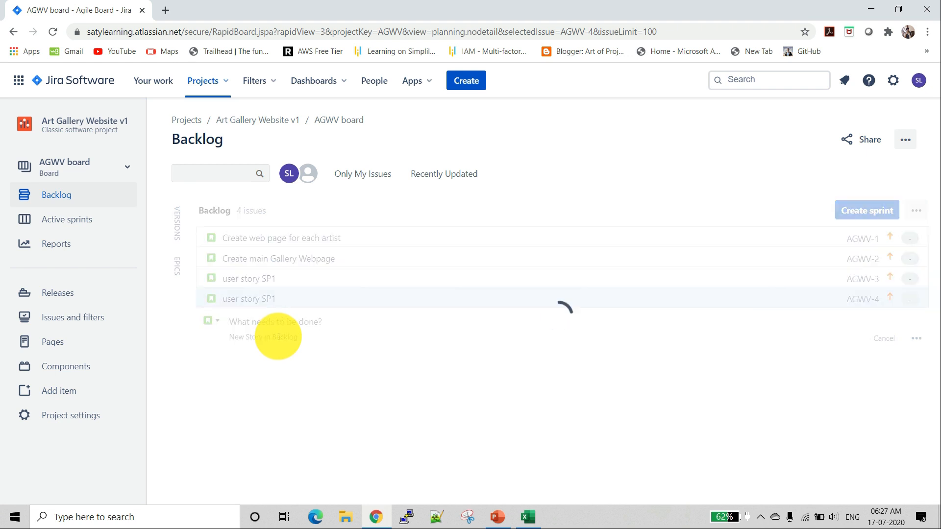
{"action": "type", "text": "u"}
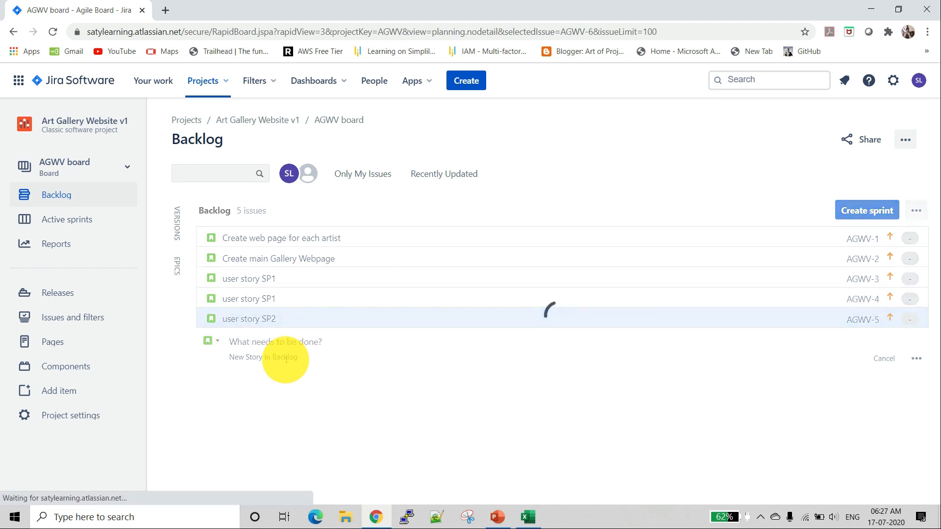
Add a story named "Integrate login page with gallery" to the backlog, correcting the misspelled first word with the spelling suggestion
{"action": "type", "text": "T"}
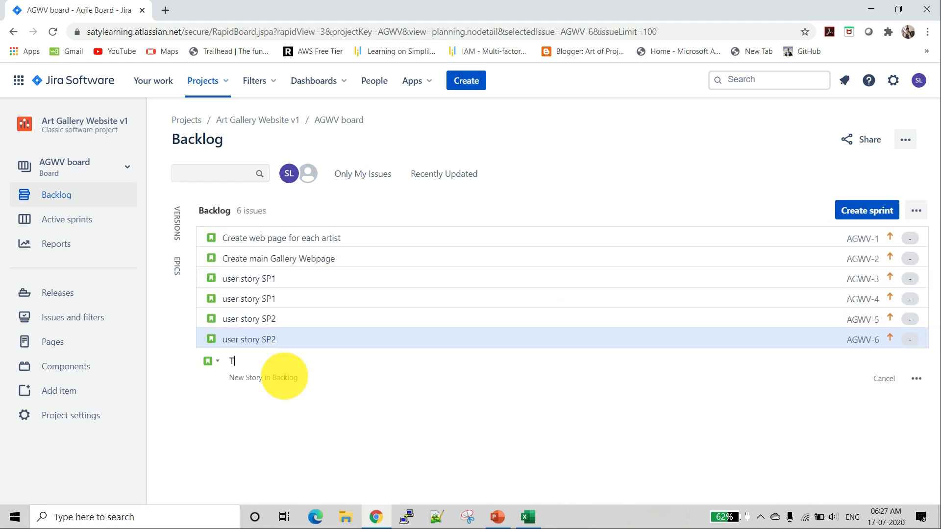
{"action": "key", "text": "BackSpace"}
{"action": "type", "text": "Integraate"}
{"action": "double_click", "coordinate": [250, 361]}
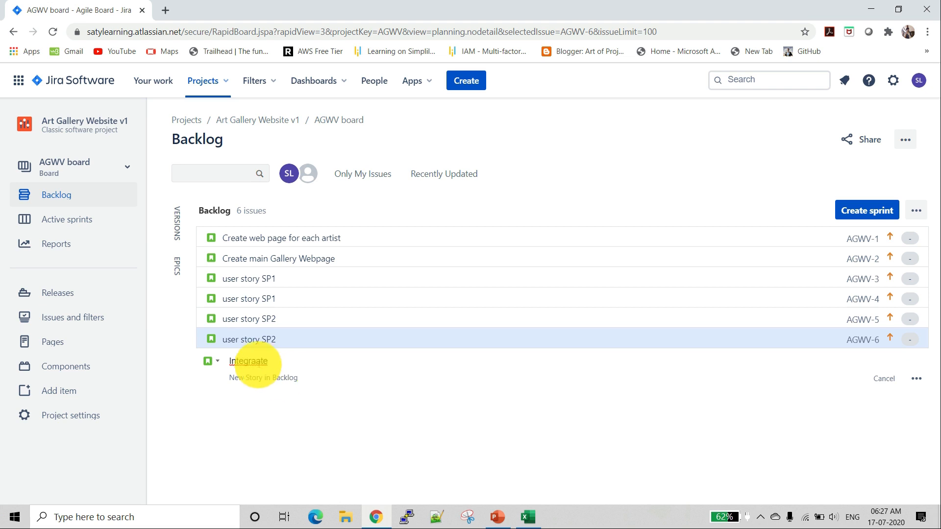
{"action": "right_click", "coordinate": [259, 359]}
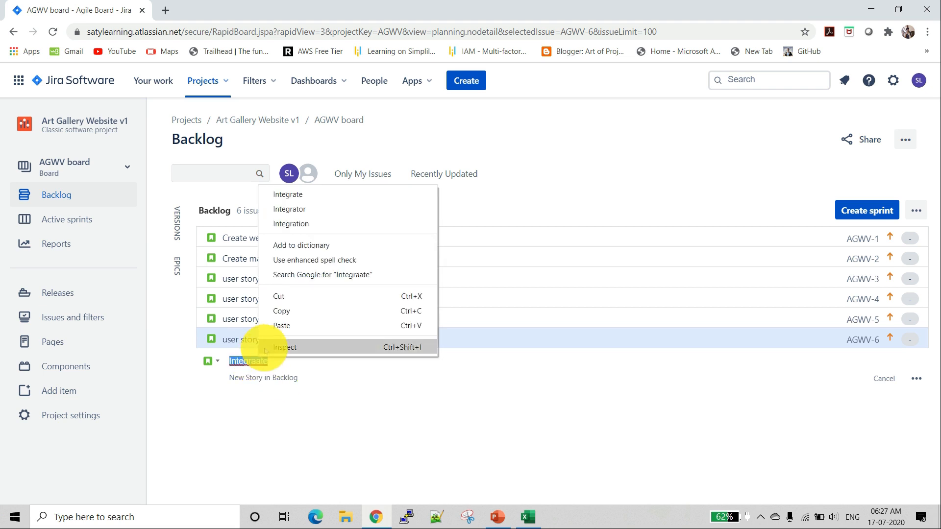
{"action": "left_click", "coordinate": [320, 197]}
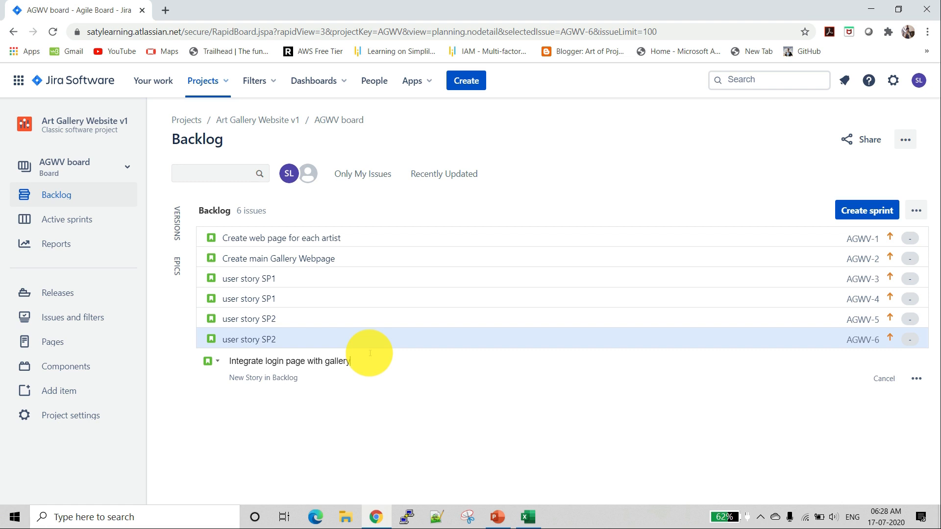
{"action": "key", "text": "Return"}
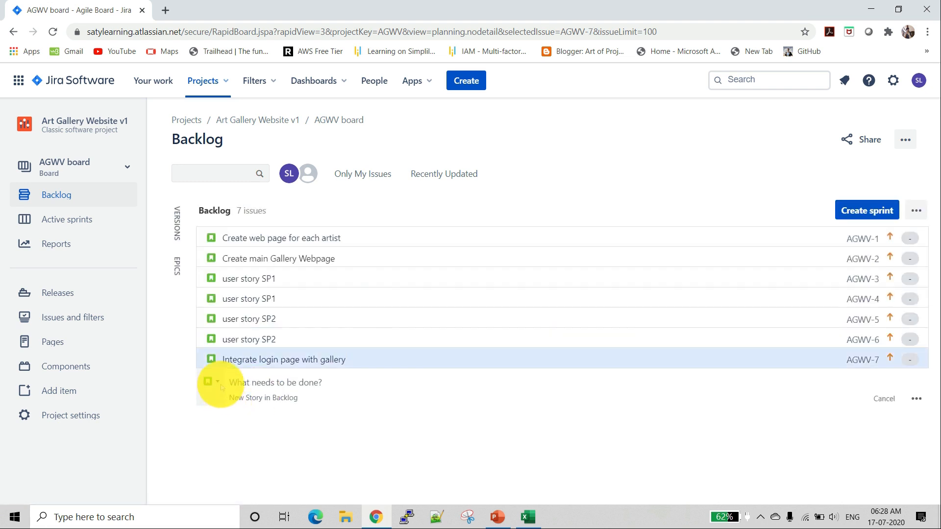
Switch the new issue's type to Task, and delete the story "Integrate login page with gallery" from the backlog
{"action": "left_click", "coordinate": [218, 382]}
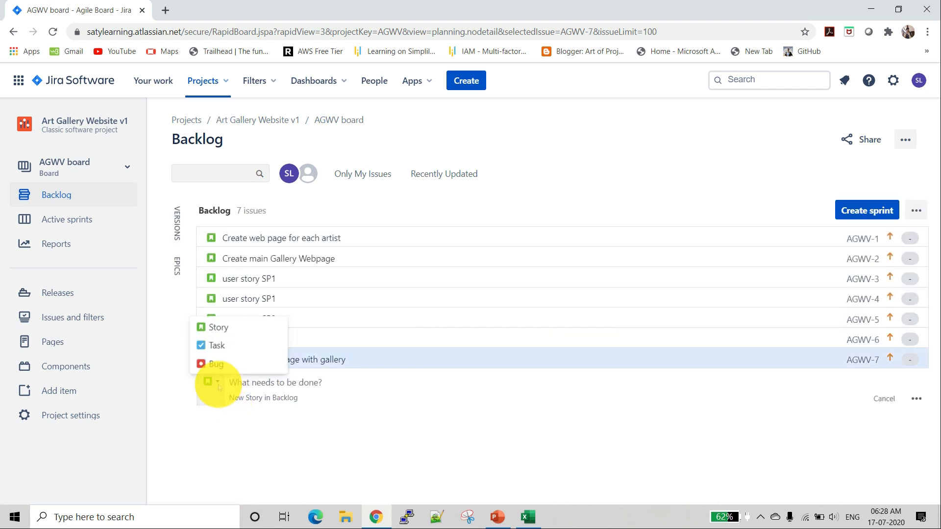
{"action": "left_click", "coordinate": [219, 345]}
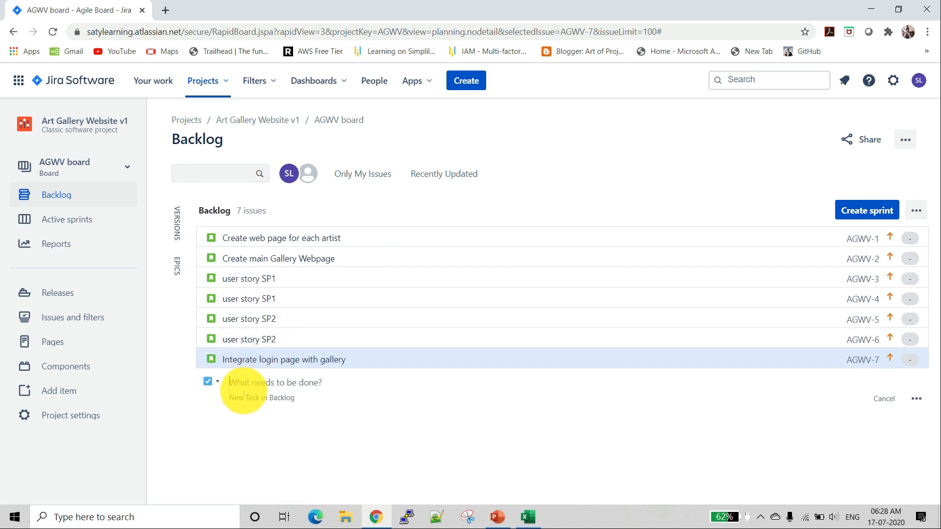
{"action": "left_click", "coordinate": [253, 362]}
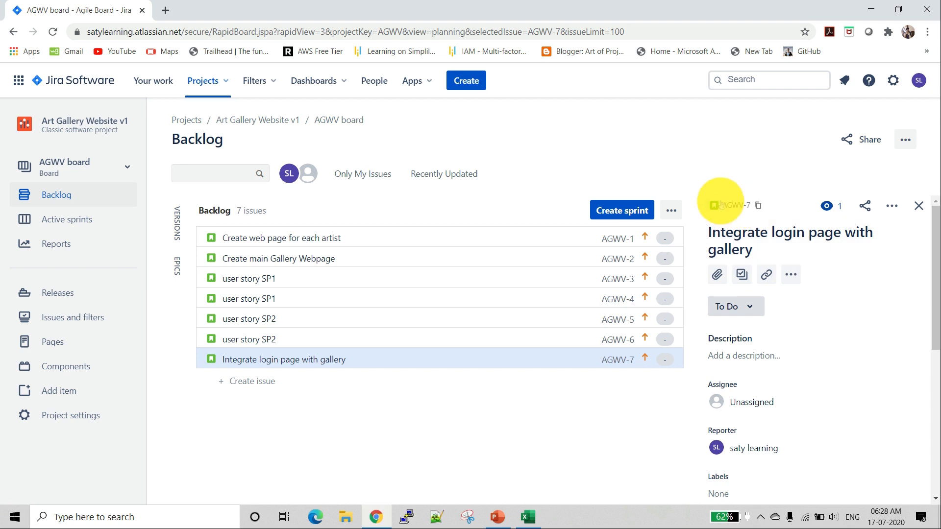
{"action": "left_click", "coordinate": [892, 206]}
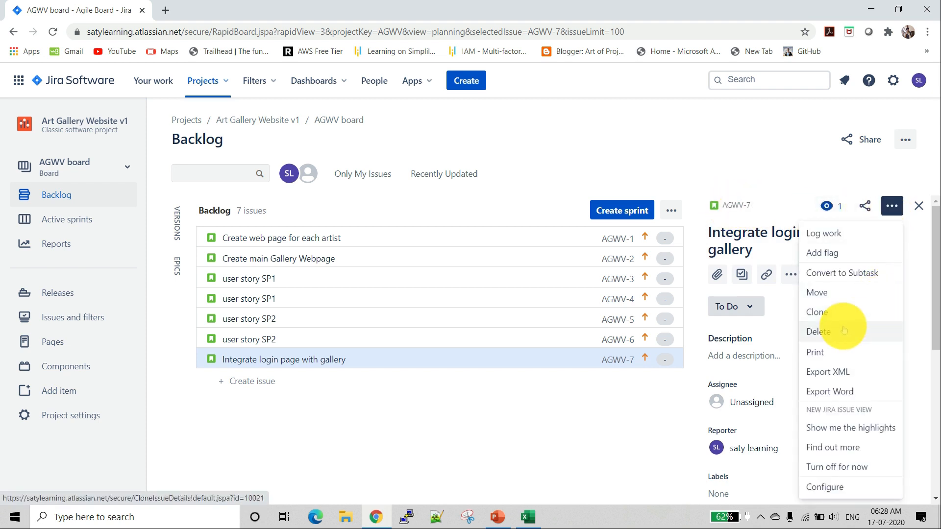
{"action": "left_click", "coordinate": [828, 332]}
{"action": "left_click", "coordinate": [511, 225]}
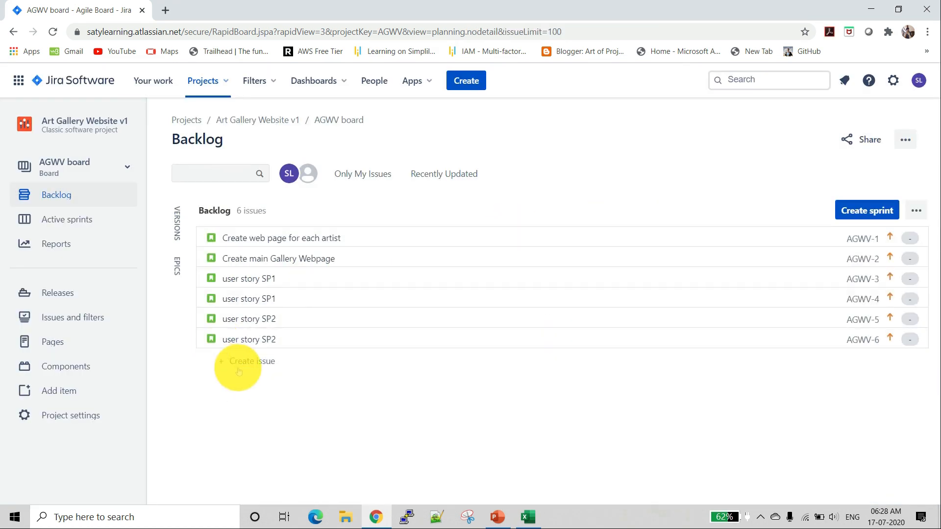
Add two issues of type Task to the backlog, named "integrate login page with gallery" and "task SP1"
{"action": "left_click", "coordinate": [248, 367]}
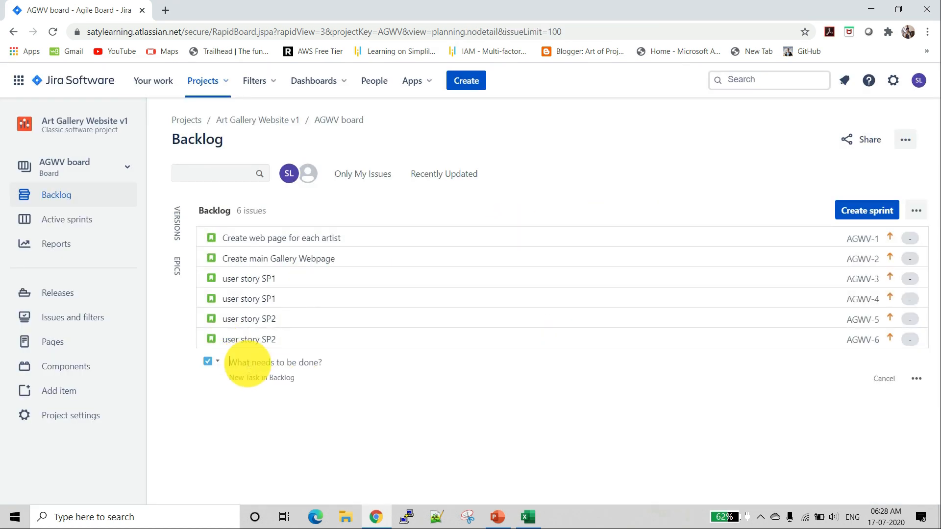
{"action": "left_click", "coordinate": [214, 363]}
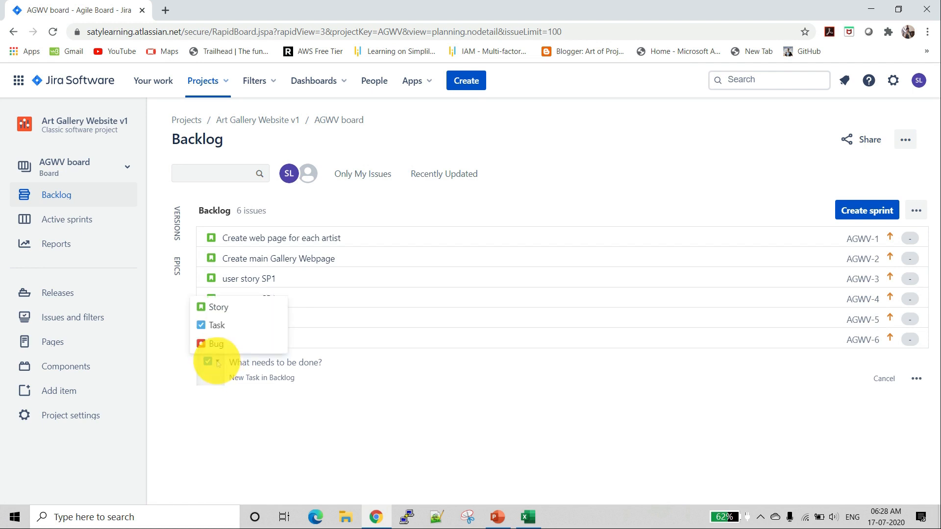
{"action": "left_click", "coordinate": [228, 325]}
{"action": "type", "text": "integrate login page with ga"}
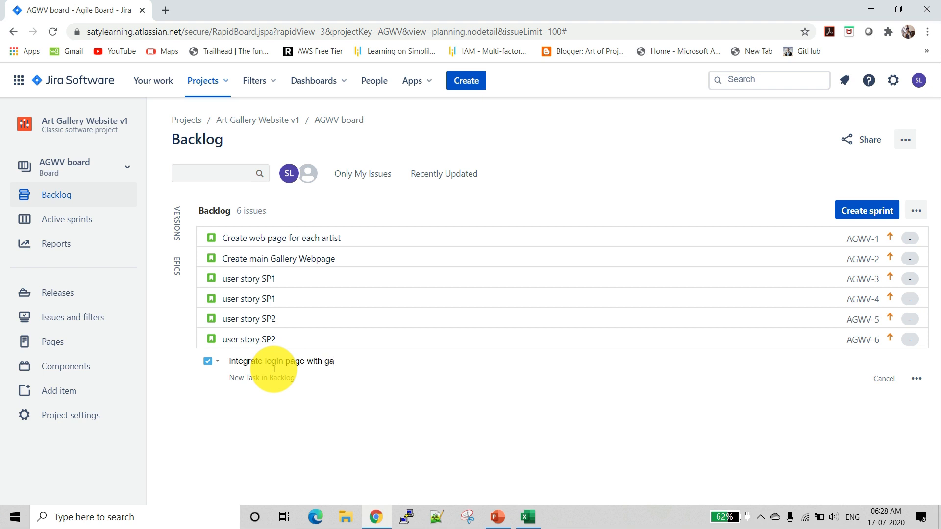
{"action": "key", "text": "Return"}
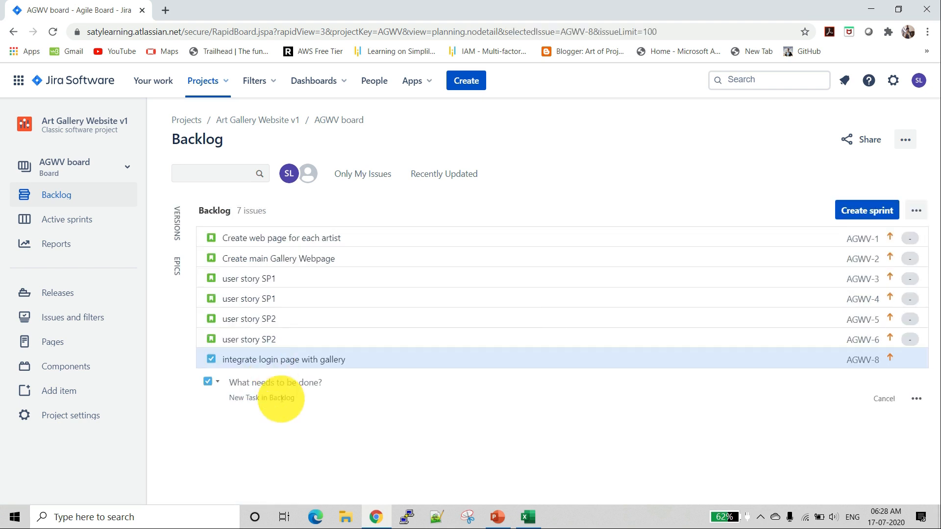
{"action": "type", "text": "t"}
{"action": "key", "text": "Return"}
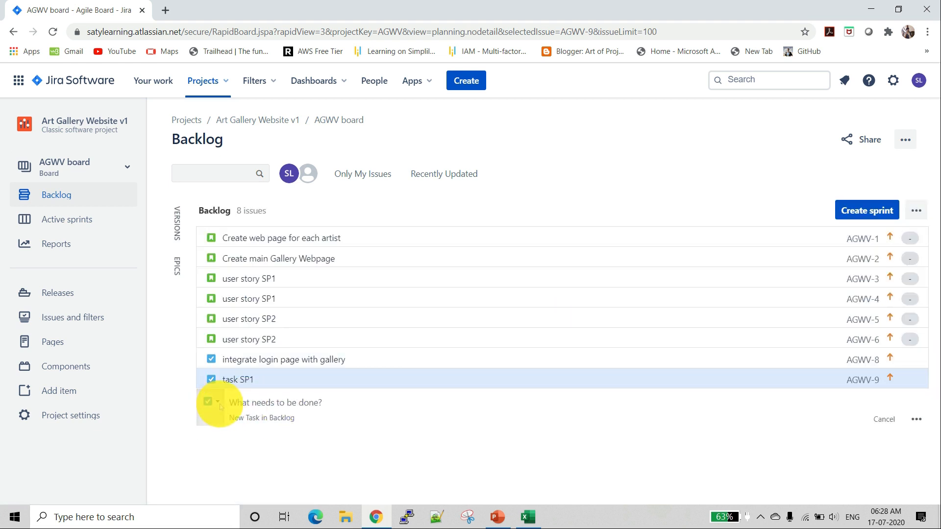
Change the new issue's type back to Story and add a story named "user story SP2" to the backlog
{"action": "left_click", "coordinate": [221, 407]}
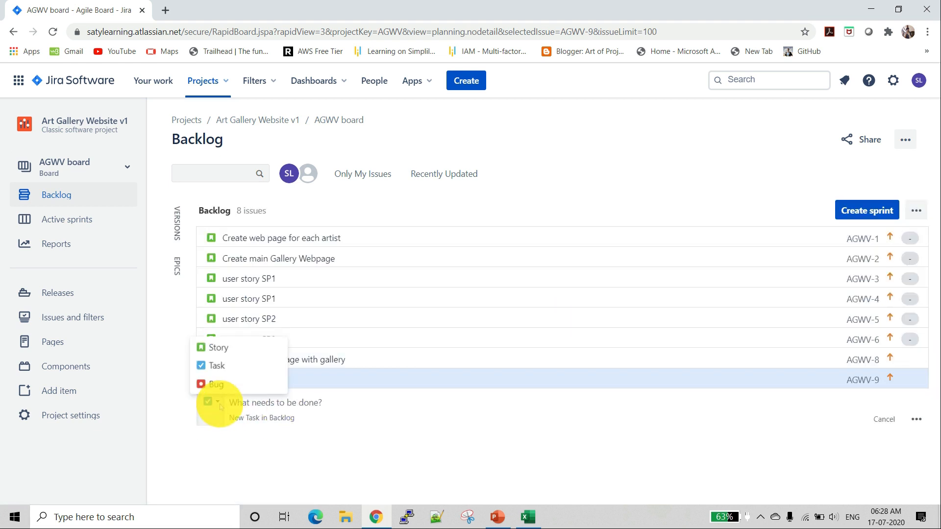
{"action": "left_click", "coordinate": [236, 349]}
{"action": "type", "text": "u"}
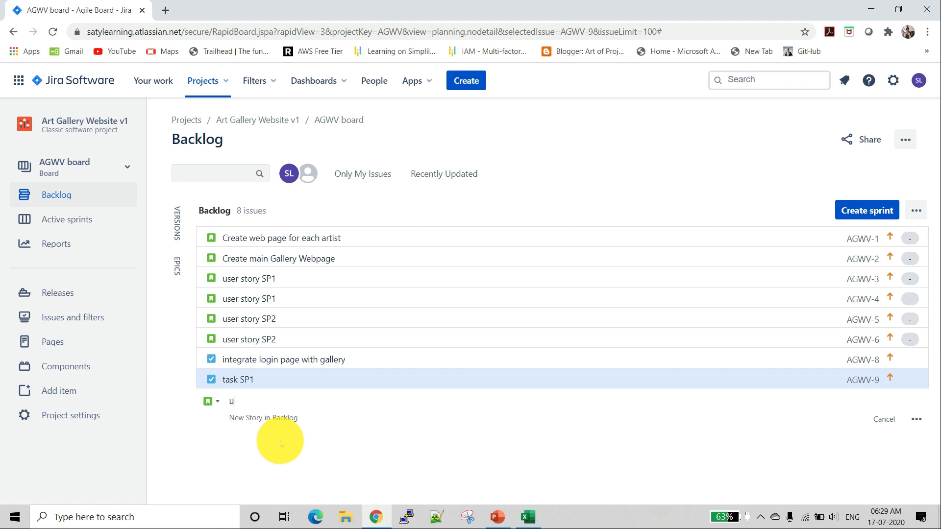
{"action": "type", "text": "ser story SP2"}
{"action": "key", "text": "Return"}
Add two more stories to the backlog, named "user story1 SP2" and "user story2 SP2"
{"action": "type", "text": "us"}
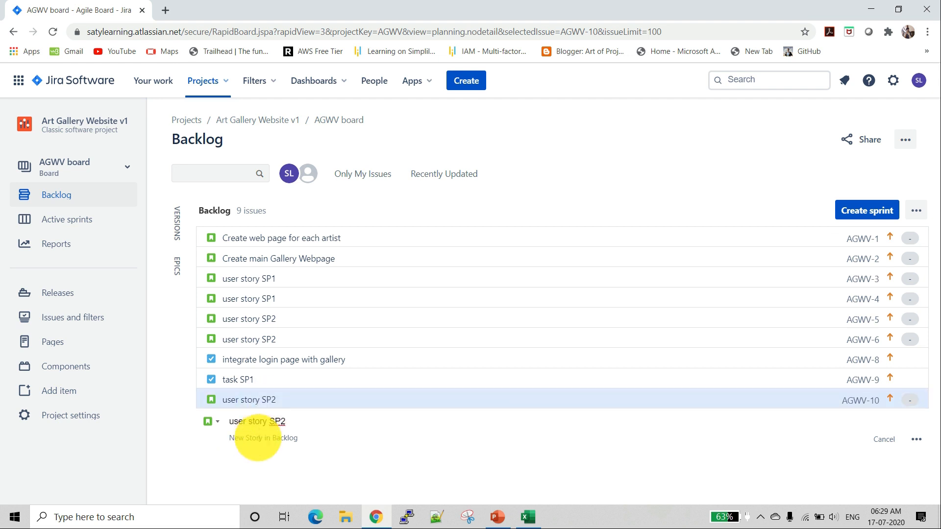
{"action": "type", "text": "1"}
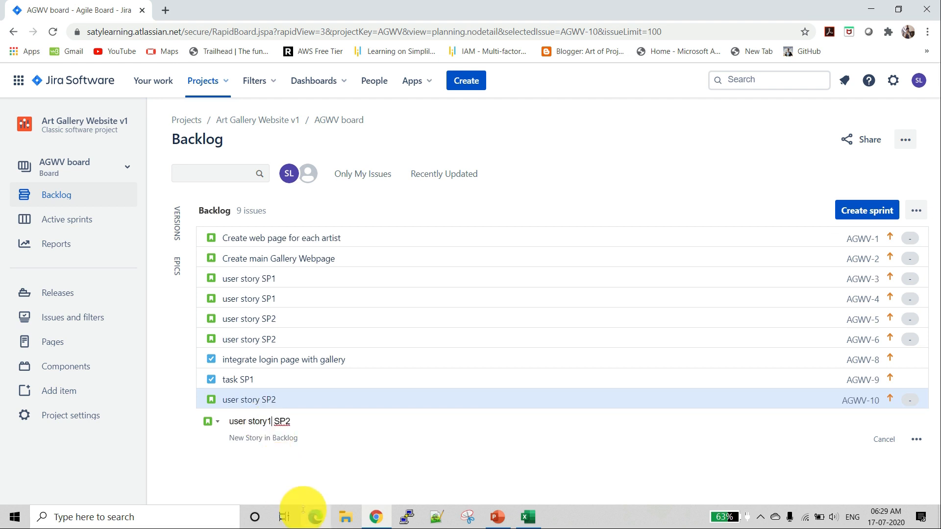
{"action": "key", "text": "Return"}
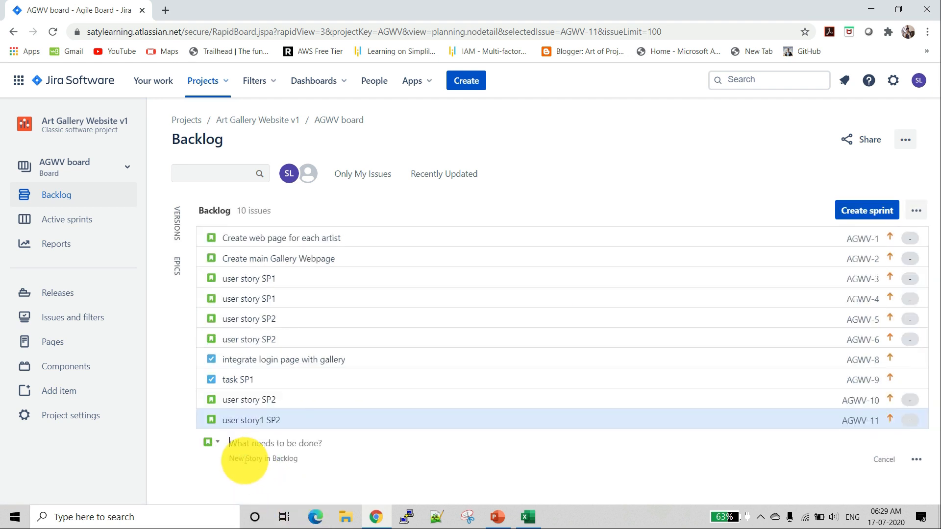
{"action": "type", "text": "user story2"}
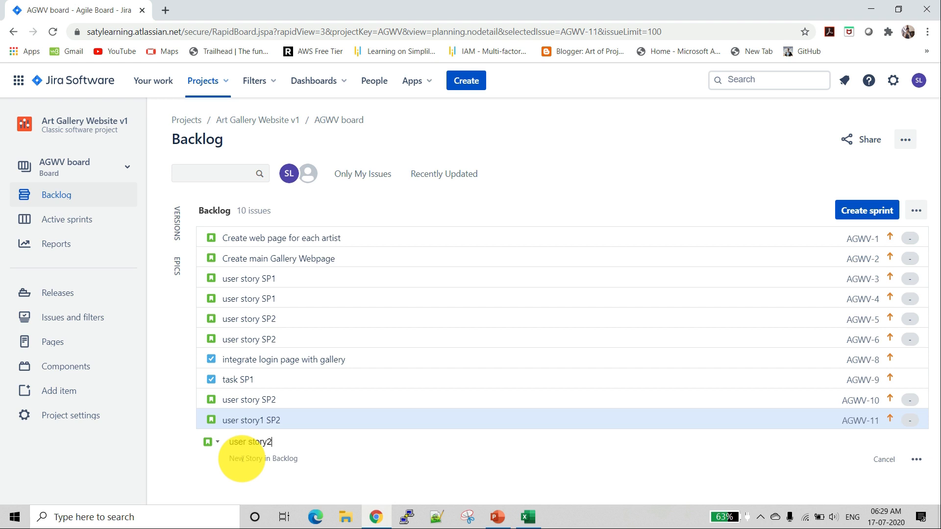
{"action": "type", "text": " SP2"}
{"action": "key", "text": "Return"}
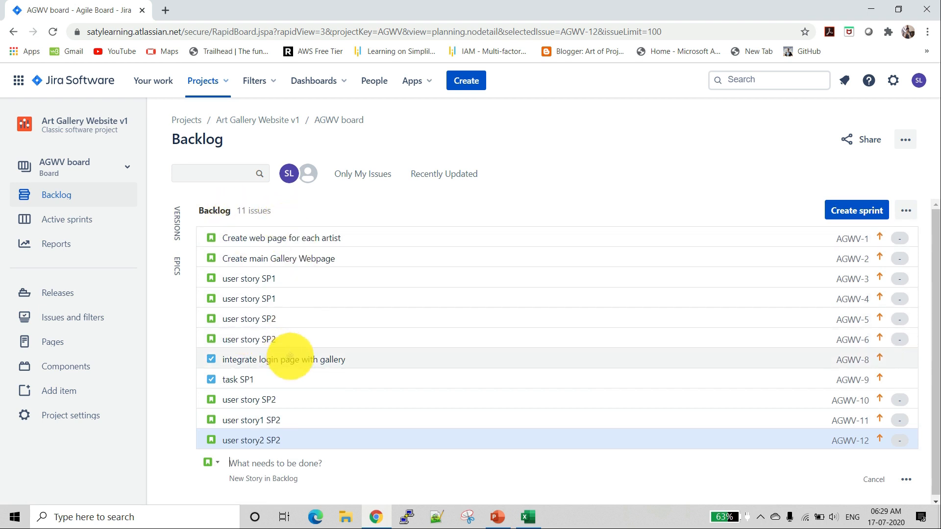
Start a new epic and copy "New Art Gallery Website" from the Excel product backlog into its epic name
{"action": "left_click", "coordinate": [178, 271]}
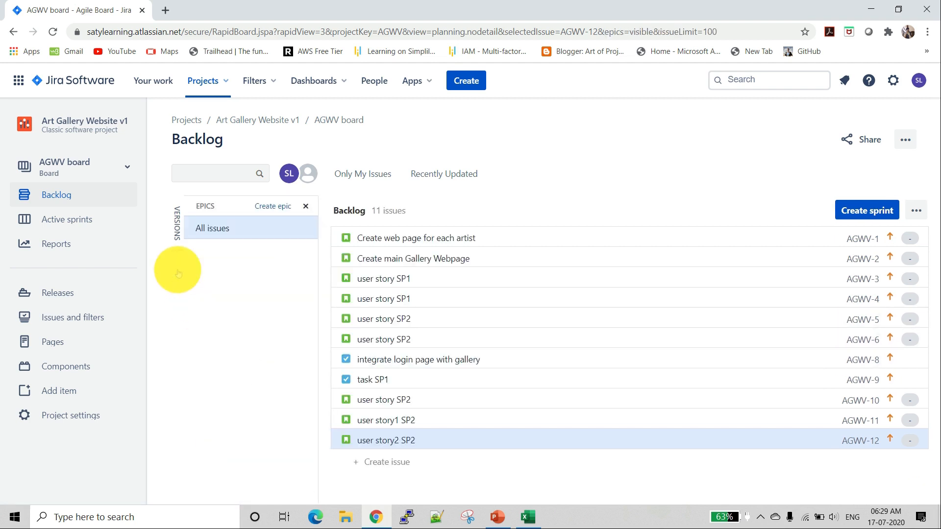
{"action": "left_click", "coordinate": [264, 209]}
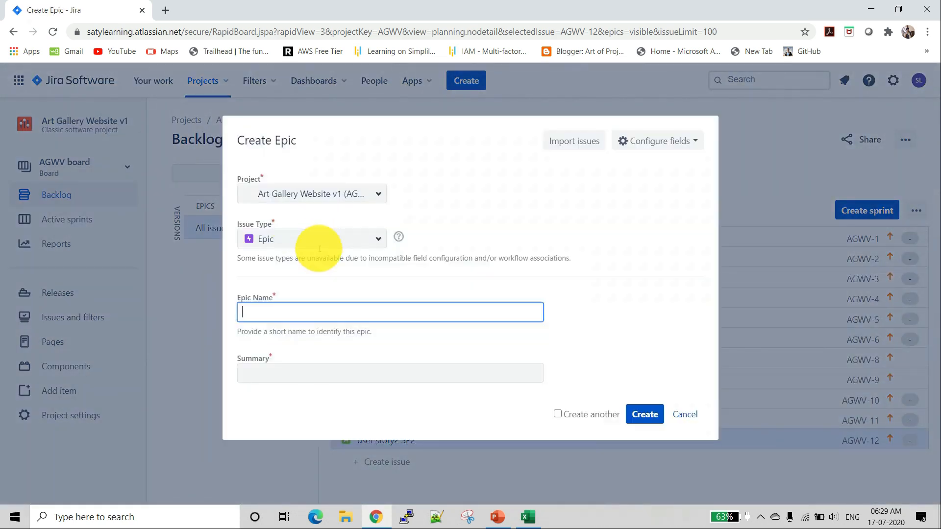
{"action": "key", "text": "alt+Tab"}
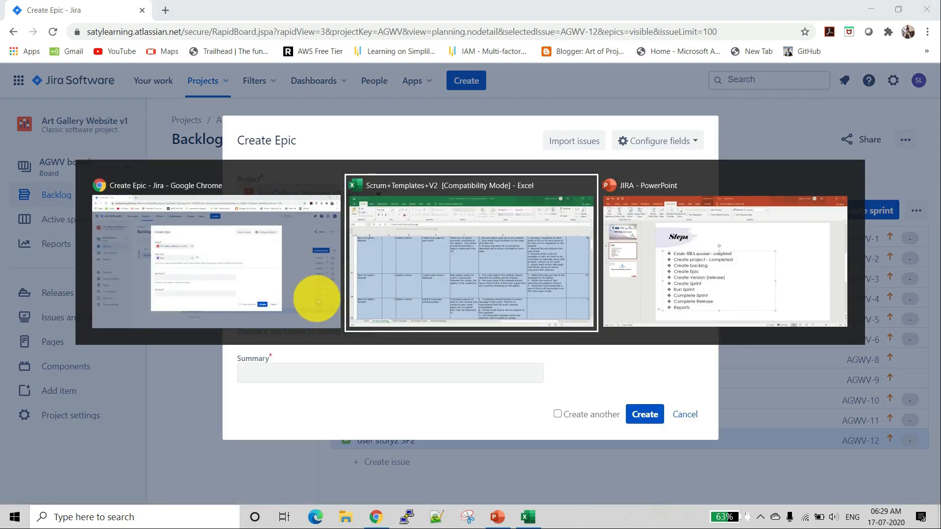
{"action": "scroll", "coordinate": [294, 274], "scroll_direction": "up", "scroll_amount": 5}
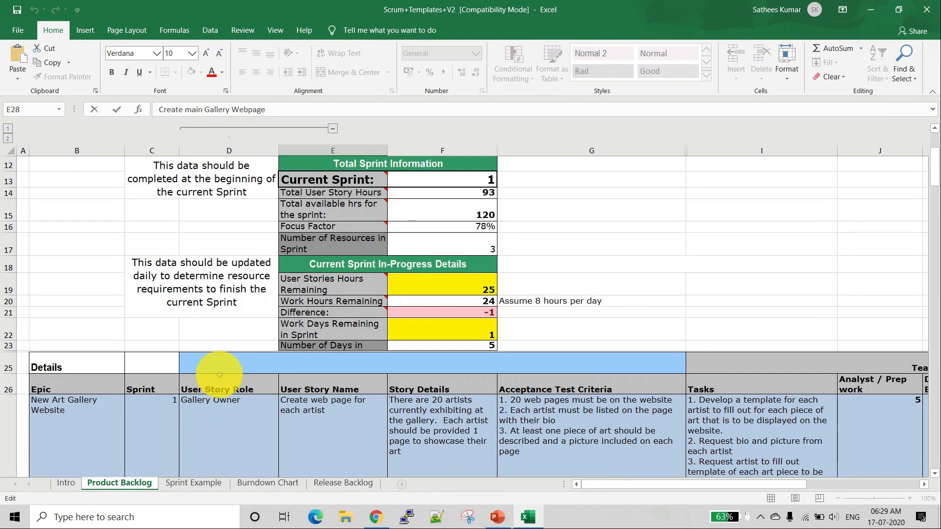
{"action": "left_click", "coordinate": [71, 412]}
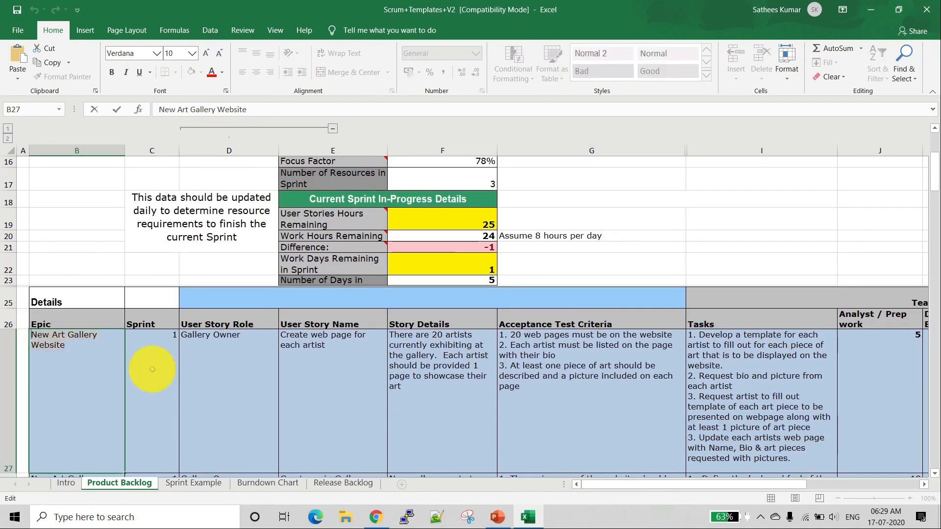
{"action": "key", "text": "alt+Tab"}
{"action": "type", "text": "New Art Gallery Website"}
Set the epic's summary to "New Art Gallery Website" and create it with the Create another option enabled
{"action": "left_click", "coordinate": [280, 371]}
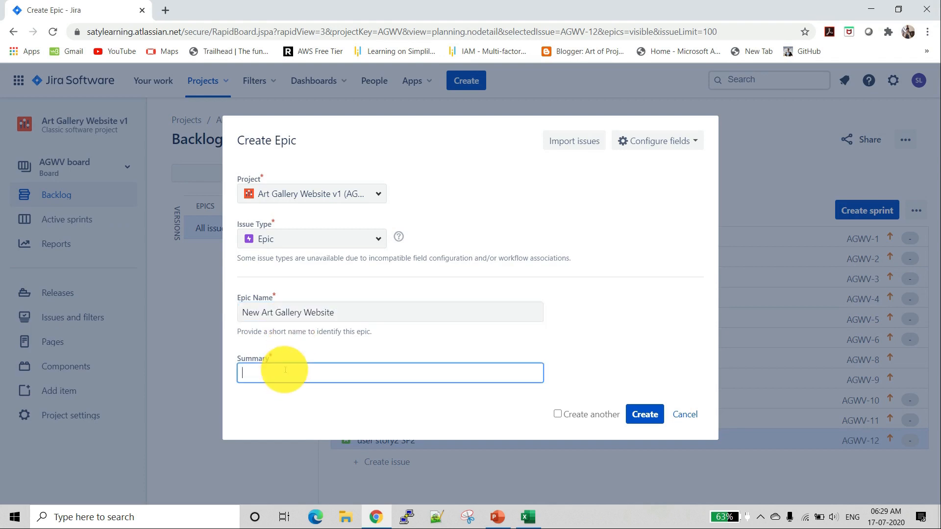
{"action": "type", "text": "New Art Gallery Website"}
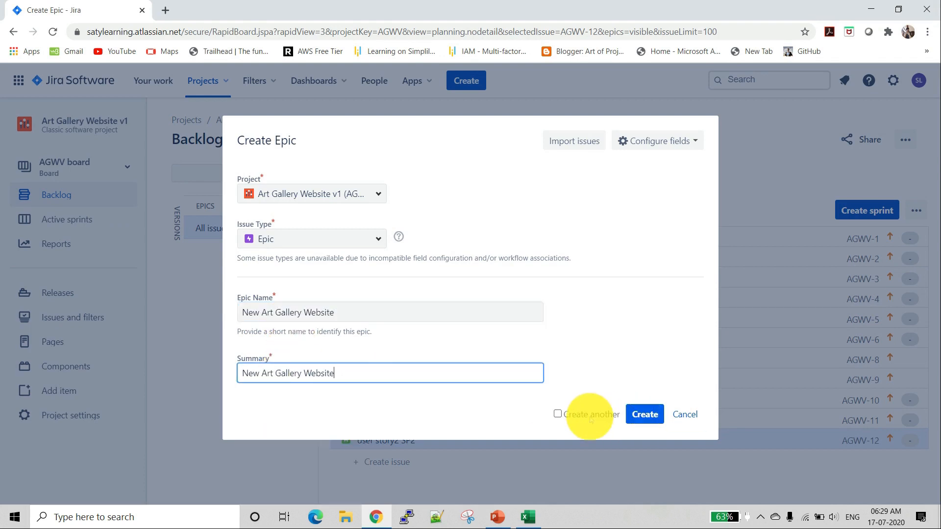
{"action": "left_click", "coordinate": [573, 416]}
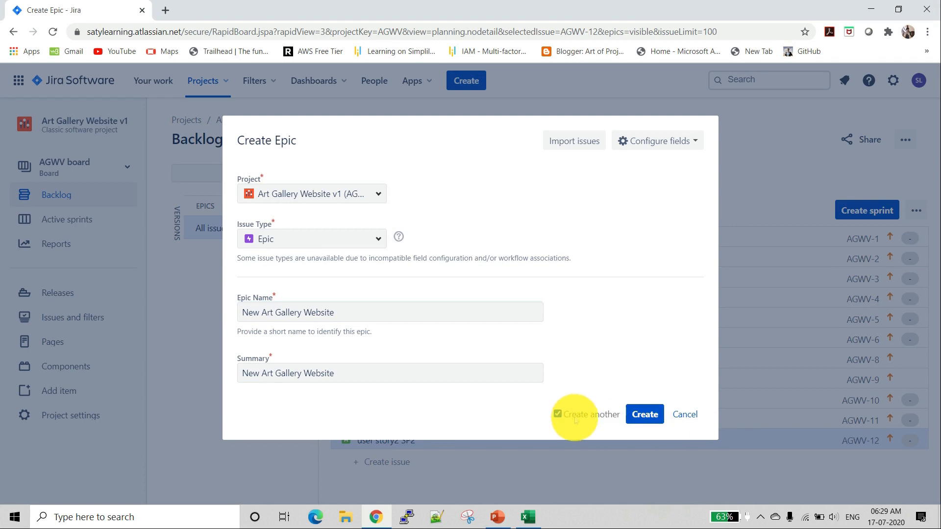
{"action": "left_click", "coordinate": [645, 414]}
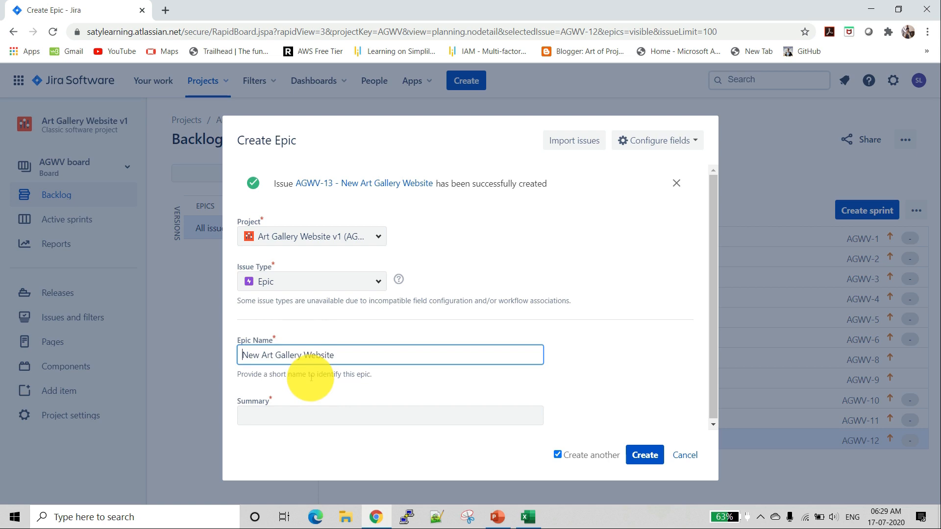
Look through the Epic entries in the Excel product backlog, then return to the Create Epic form in Jira
{"action": "key", "text": "alt+Tab"}
{"action": "scroll", "coordinate": [225, 355], "scroll_direction": "down", "scroll_amount": 2}
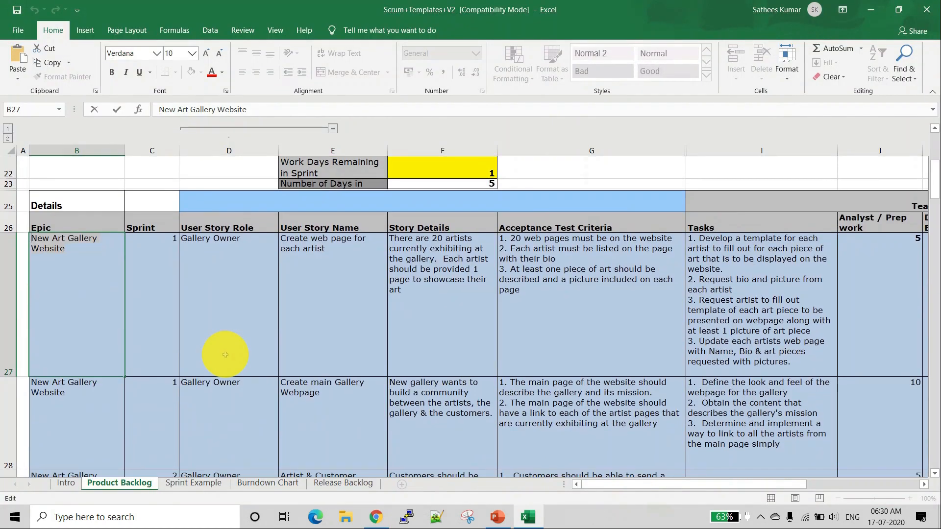
{"action": "scroll", "coordinate": [143, 377], "scroll_direction": "down", "scroll_amount": 2}
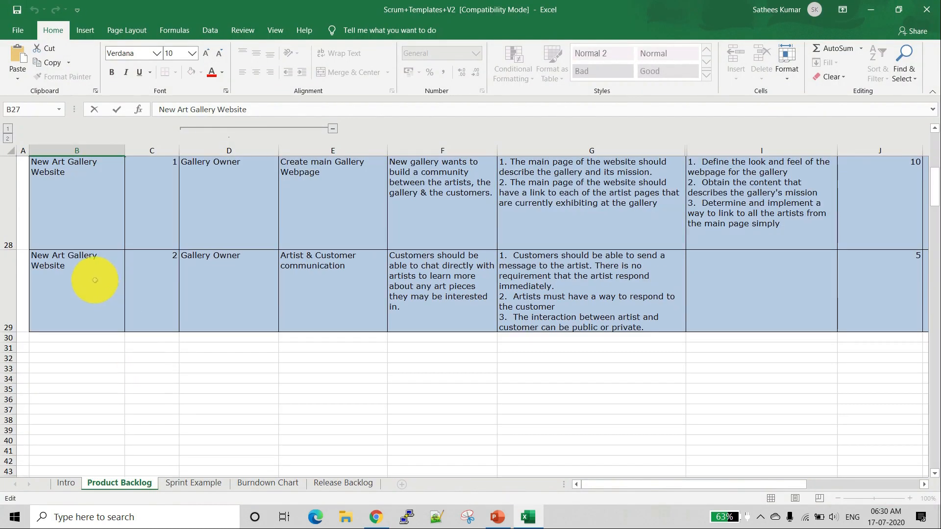
{"action": "scroll", "coordinate": [161, 231], "scroll_direction": "up", "scroll_amount": 3}
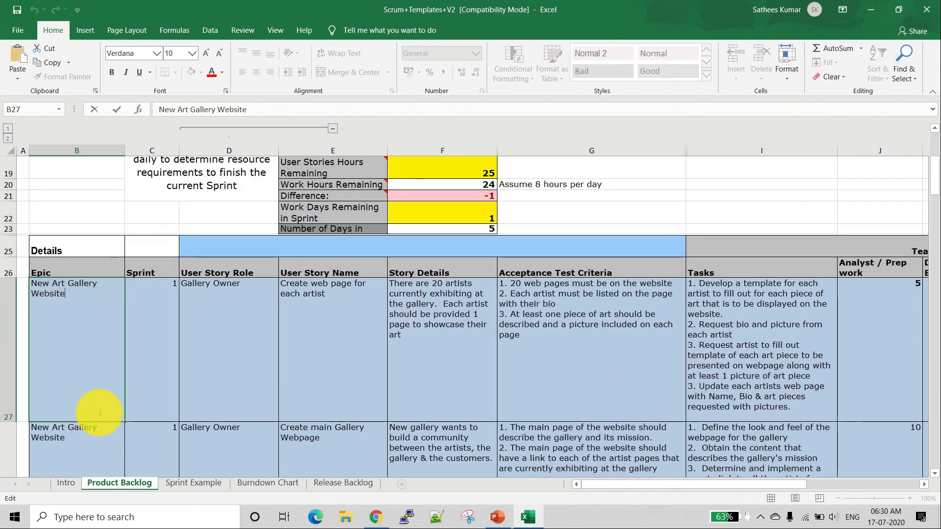
{"action": "left_click", "coordinate": [88, 439]}
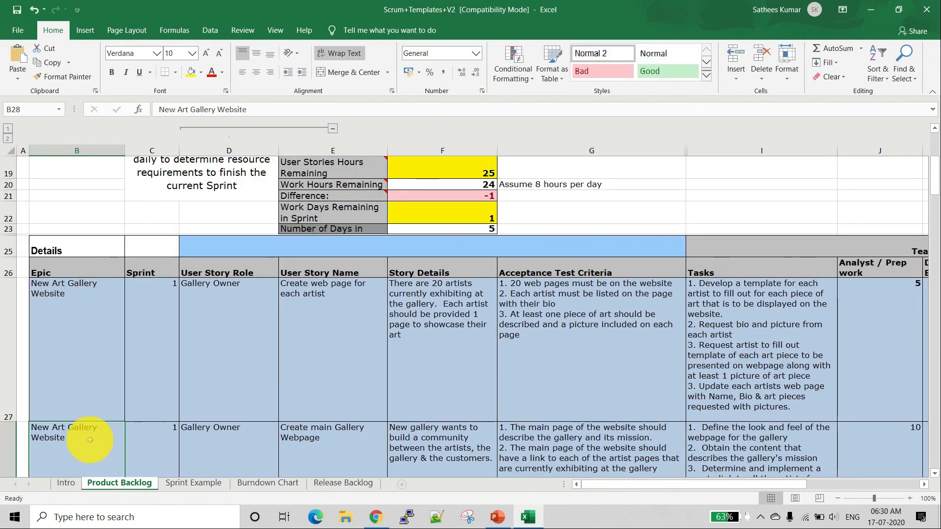
{"action": "scroll", "coordinate": [87, 437], "scroll_direction": "down", "scroll_amount": 3}
{"action": "scroll", "coordinate": [86, 438], "scroll_direction": "down", "scroll_amount": 1}
{"action": "key", "text": "alt+Tab"}
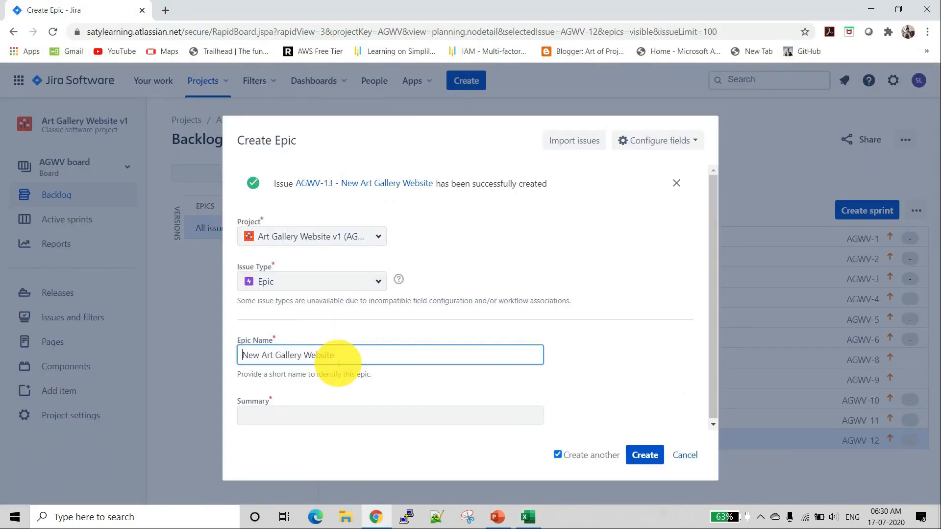
Replace the epic name with "New Art Gallery Website payment" and copy the full name
{"action": "type", "text": "New Art Gallery Website"}
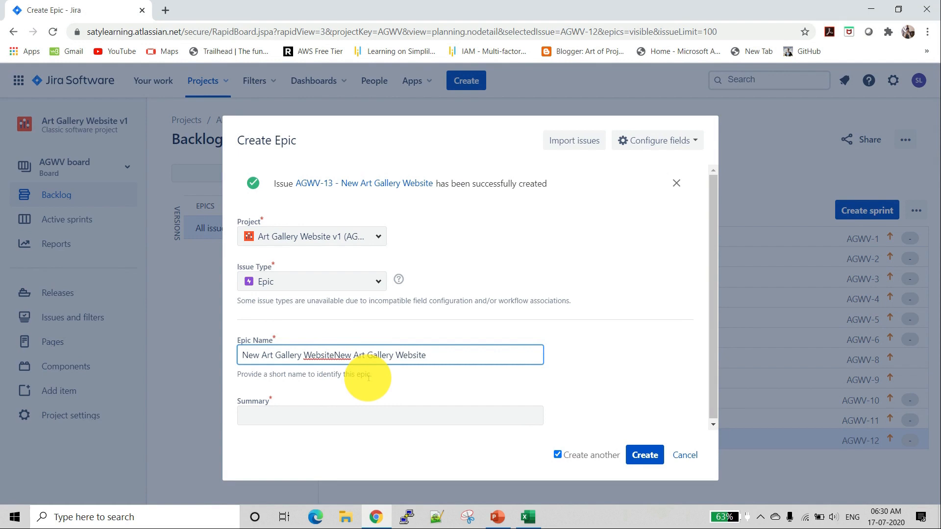
{"action": "key", "text": "ctrl+a"}
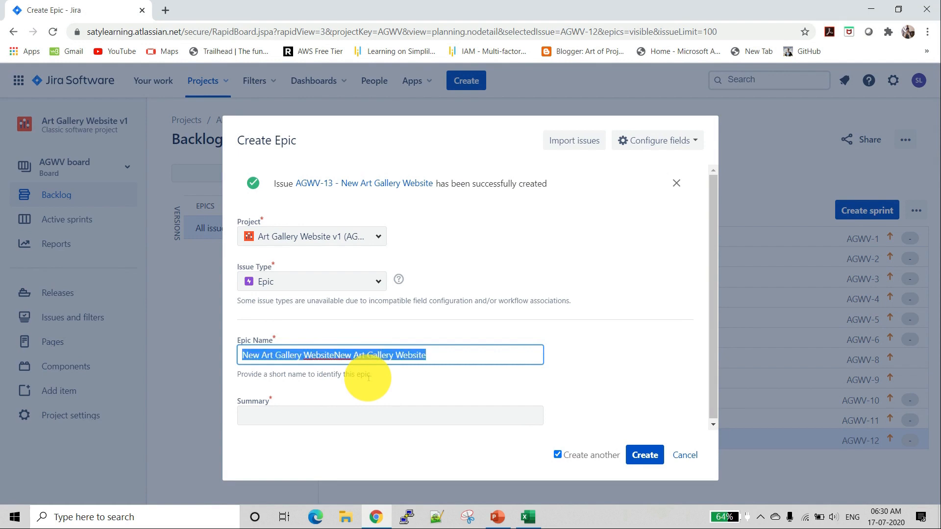
{"action": "type", "text": "New Art Gallery Website"}
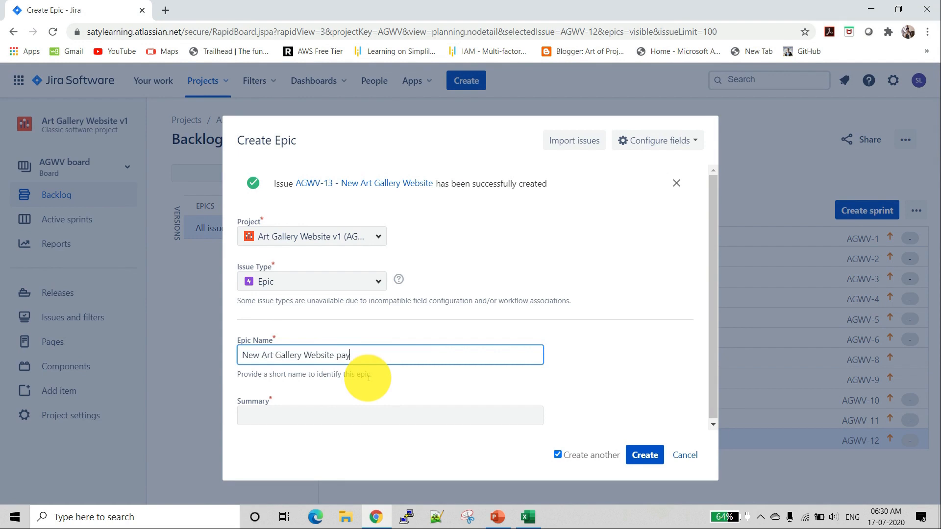
{"action": "key", "text": "ctrl+a"}
{"action": "key", "text": "ctrl+c"}
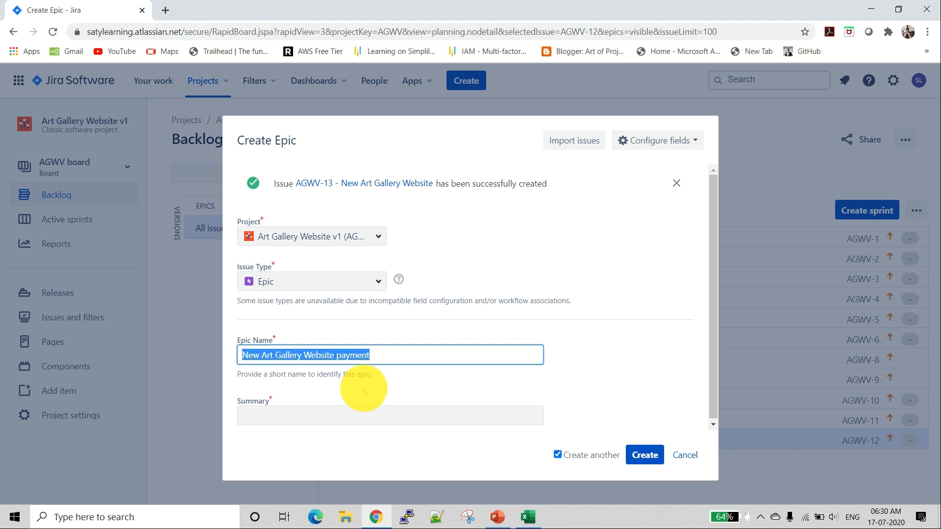
Fill the summary with "New Art Gallery Website payment", create the epic, and close the form discarding the leftover entry
{"action": "left_click", "coordinate": [344, 414]}
{"action": "key", "text": "ctrl+v"}
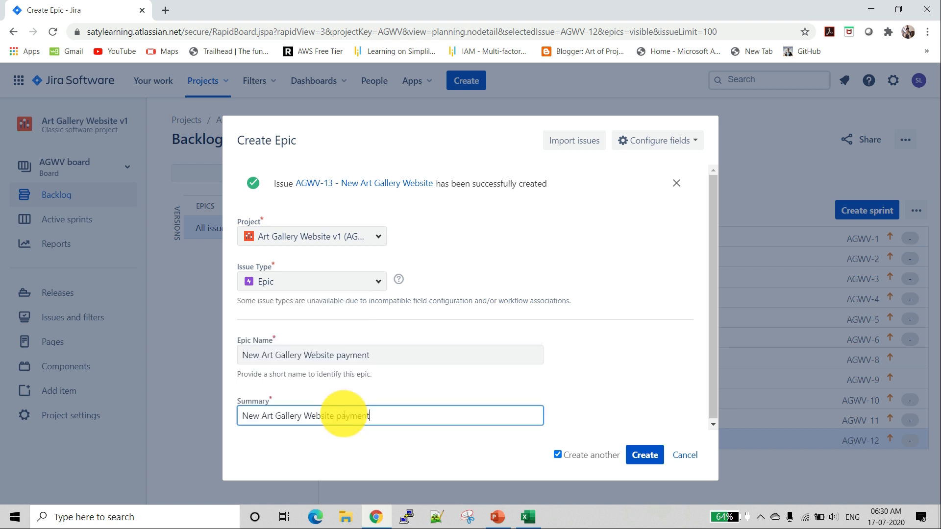
{"action": "left_click", "coordinate": [642, 456]}
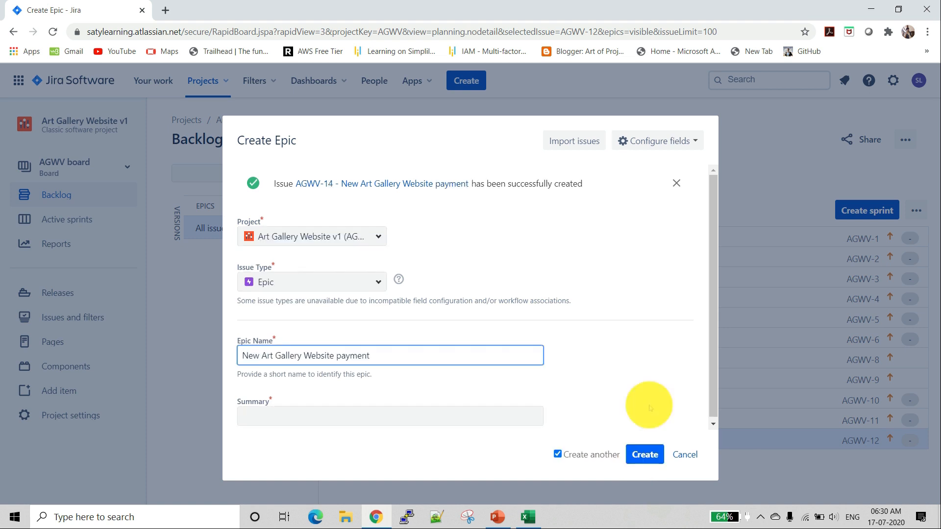
{"action": "left_click", "coordinate": [687, 456]}
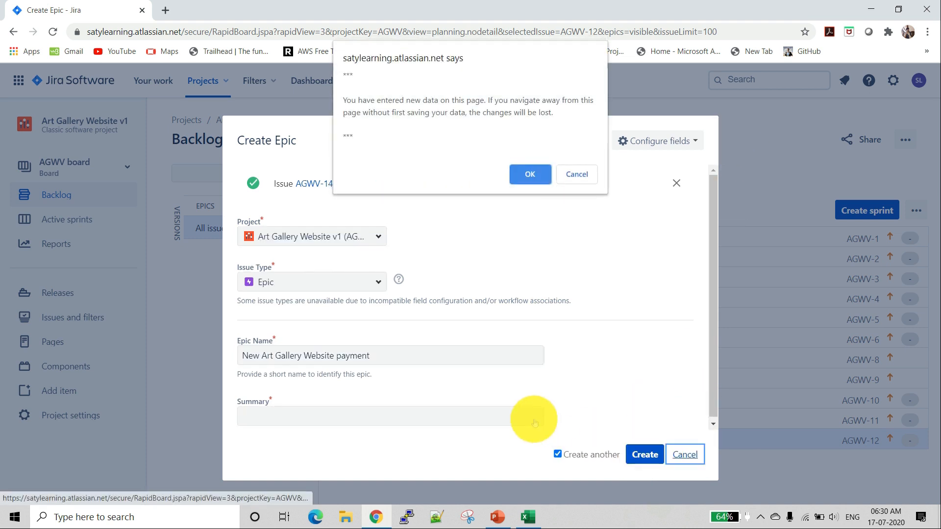
{"action": "left_click", "coordinate": [526, 174]}
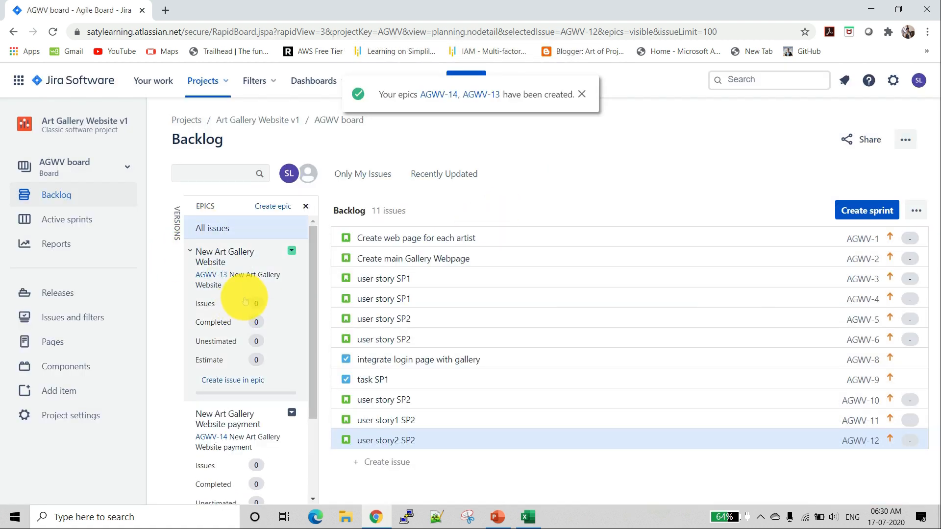
Show the project's versions beside the epics and create version "v1" with the description "release 1"
{"action": "scroll", "coordinate": [242, 265], "scroll_direction": "down", "scroll_amount": 2}
{"action": "scroll", "coordinate": [245, 278], "scroll_direction": "up", "scroll_amount": 2}
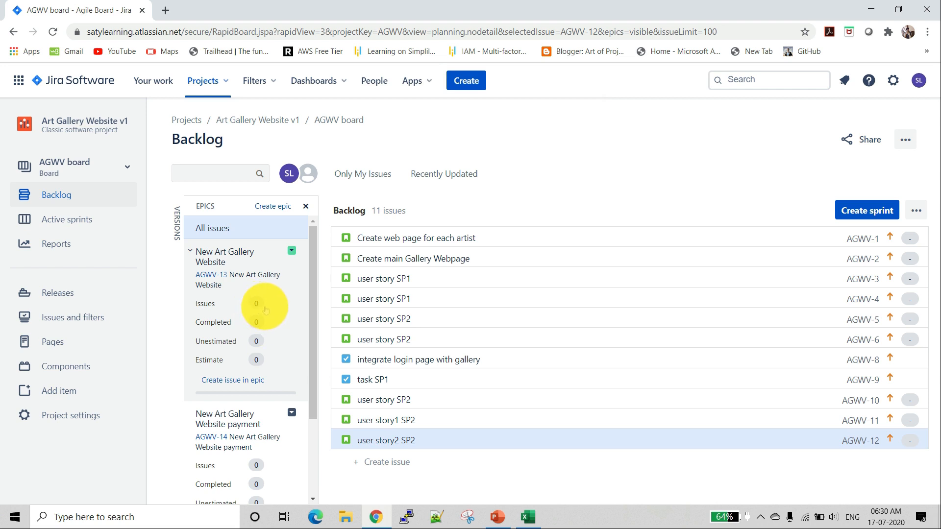
{"action": "scroll", "coordinate": [248, 372], "scroll_direction": "down", "scroll_amount": 1}
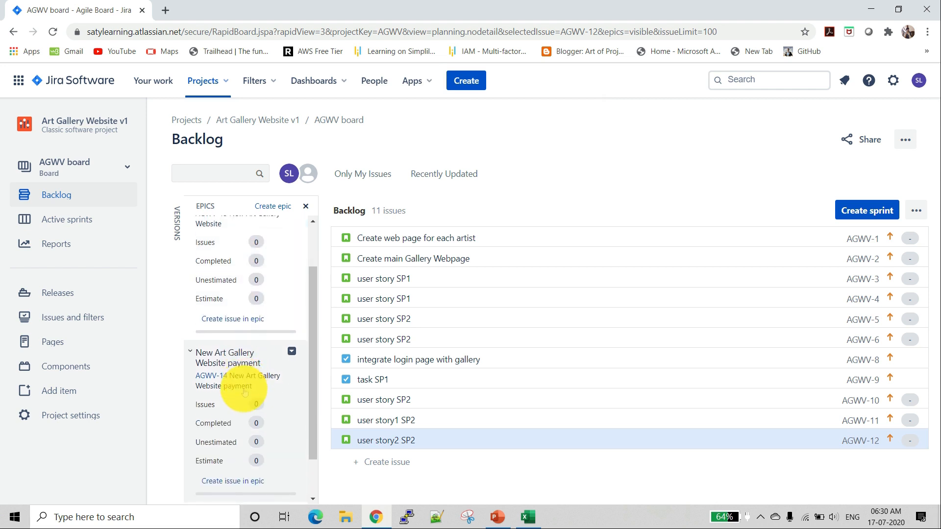
{"action": "scroll", "coordinate": [246, 395], "scroll_direction": "up", "scroll_amount": 1}
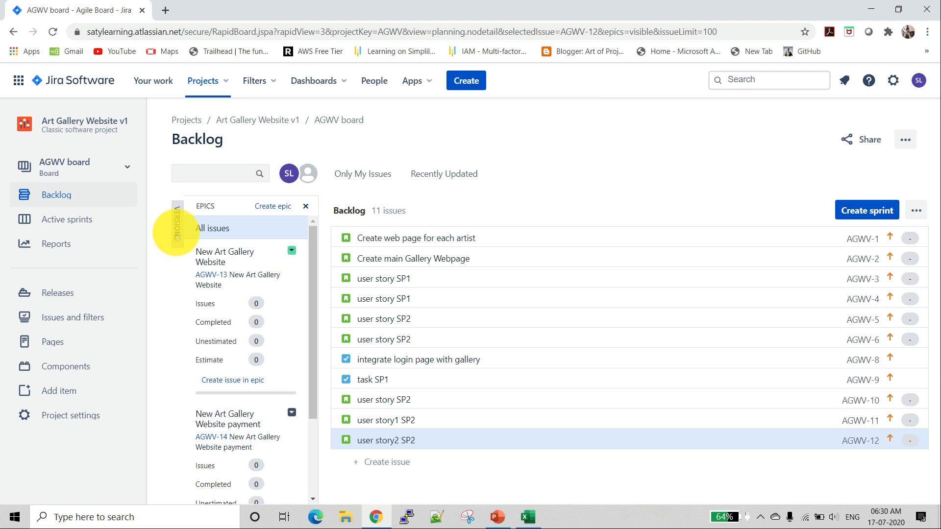
{"action": "left_click", "coordinate": [178, 226]}
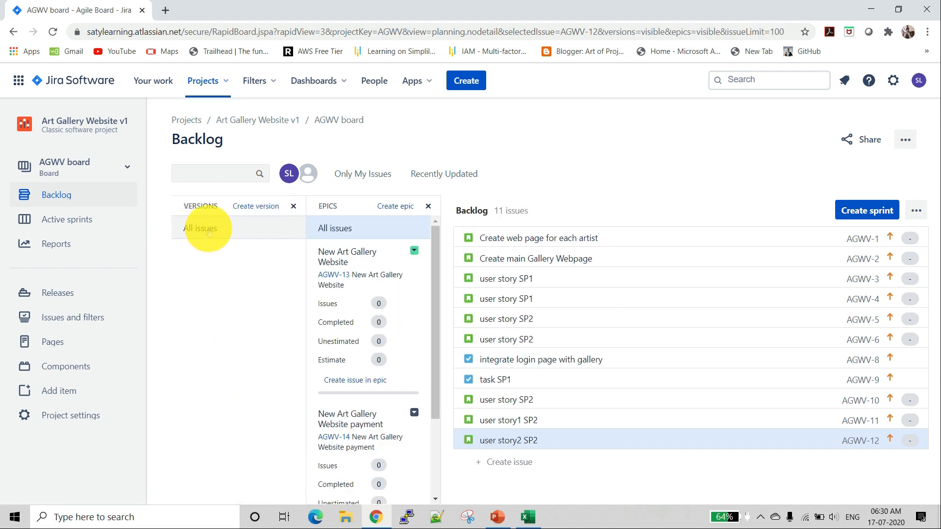
{"action": "left_click", "coordinate": [254, 207]}
{"action": "type", "text": "v1"}
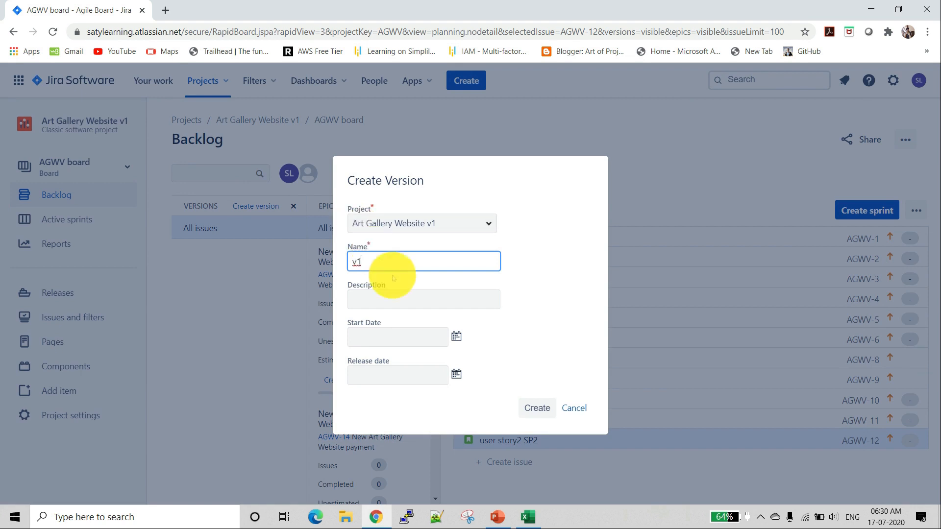
{"action": "left_click", "coordinate": [399, 297]}
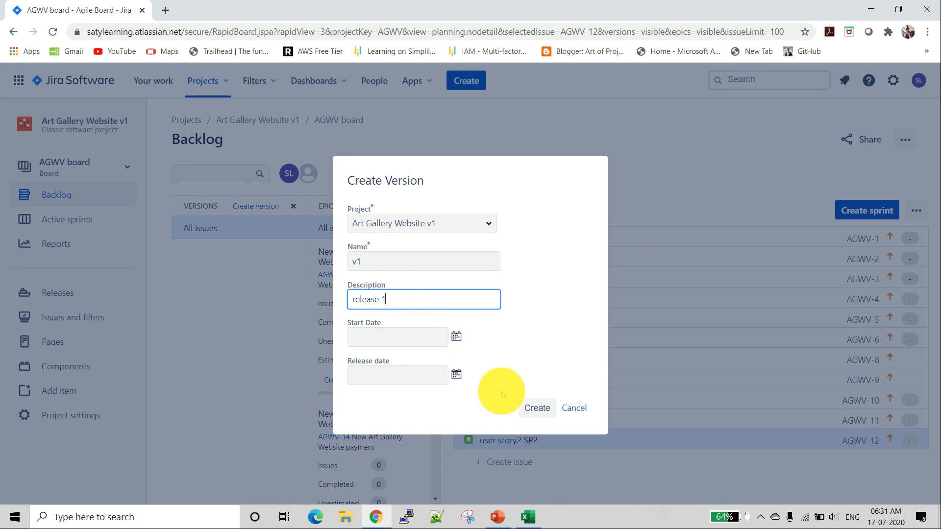
{"action": "left_click", "coordinate": [534, 408]}
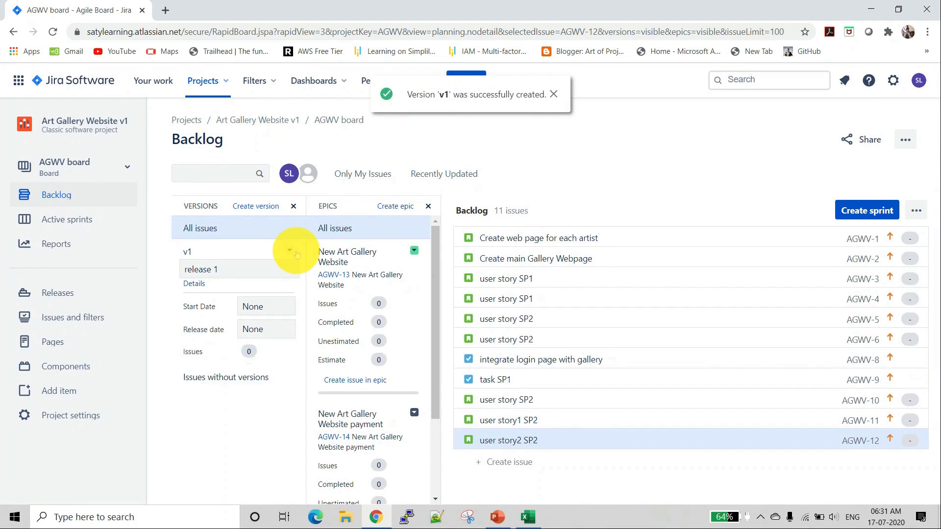
Start another version for the project and name it "v2"
{"action": "left_click", "coordinate": [259, 206]}
{"action": "type", "text": "vw"}
{"action": "key", "text": "Tab"}
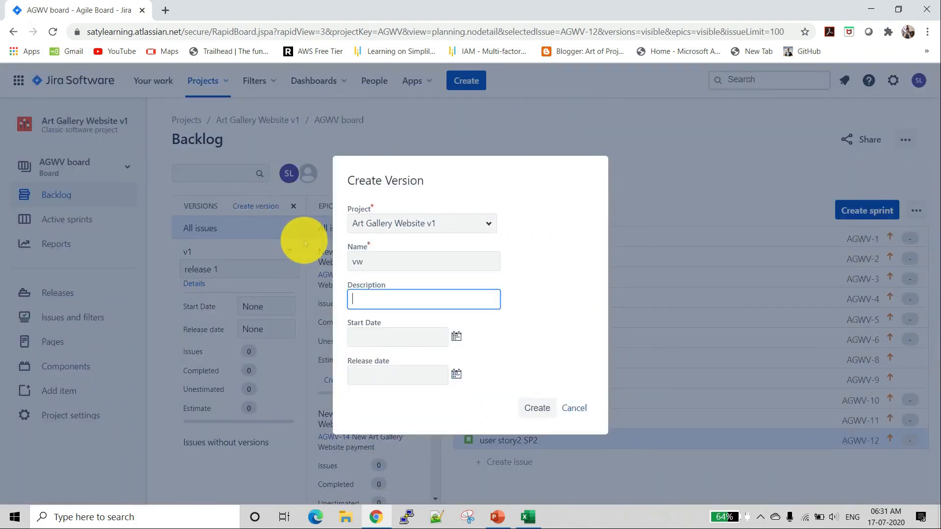
{"action": "left_click", "coordinate": [416, 259]}
{"action": "key", "text": "BackSpace"}
{"action": "type", "text": "2"}
{"action": "key", "text": "Tab"}
Give version v2 the description "release 2" and create it
{"action": "type", "text": "re"}
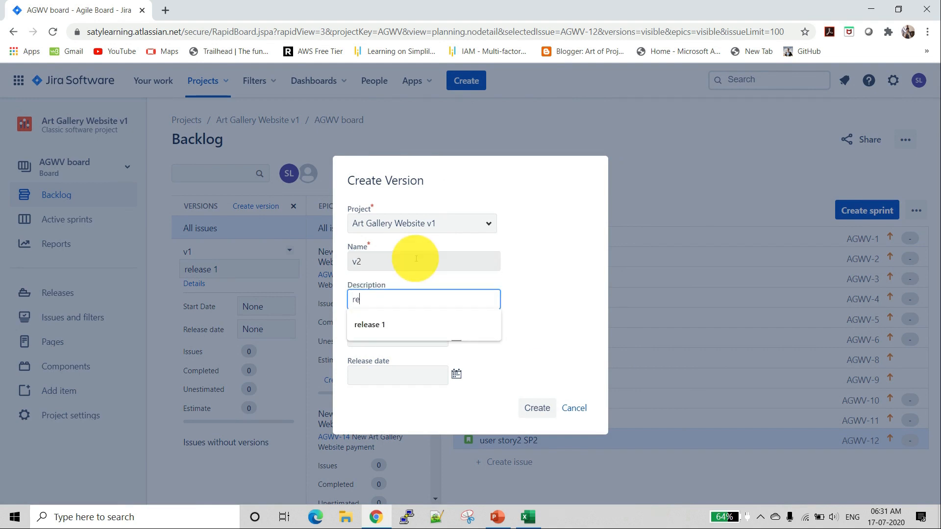
{"action": "key", "text": "Down"}
{"action": "key", "text": "Up"}
{"action": "key", "text": "Down"}
{"action": "key", "text": "Tab"}
{"action": "left_click", "coordinate": [412, 294]}
{"action": "key", "text": "BackSpace"}
{"action": "type", "text": "2"}
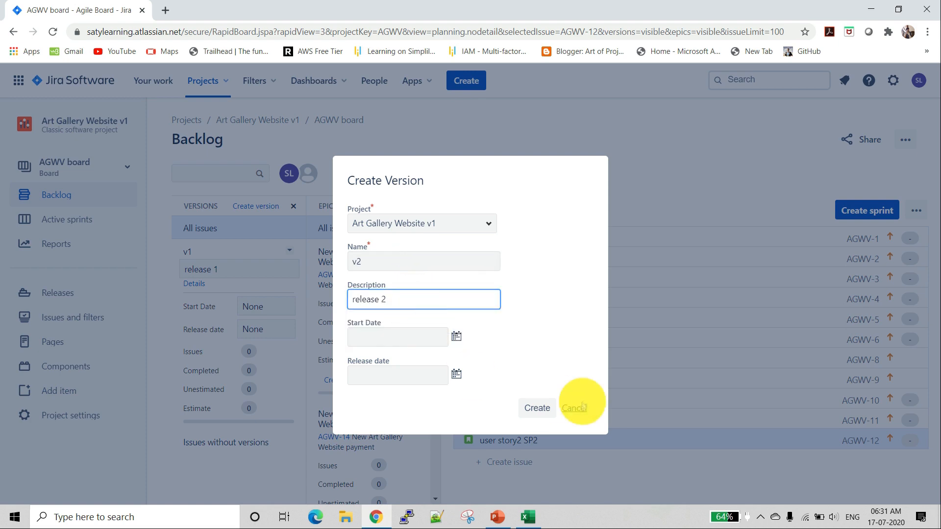
{"action": "left_click", "coordinate": [537, 408]}
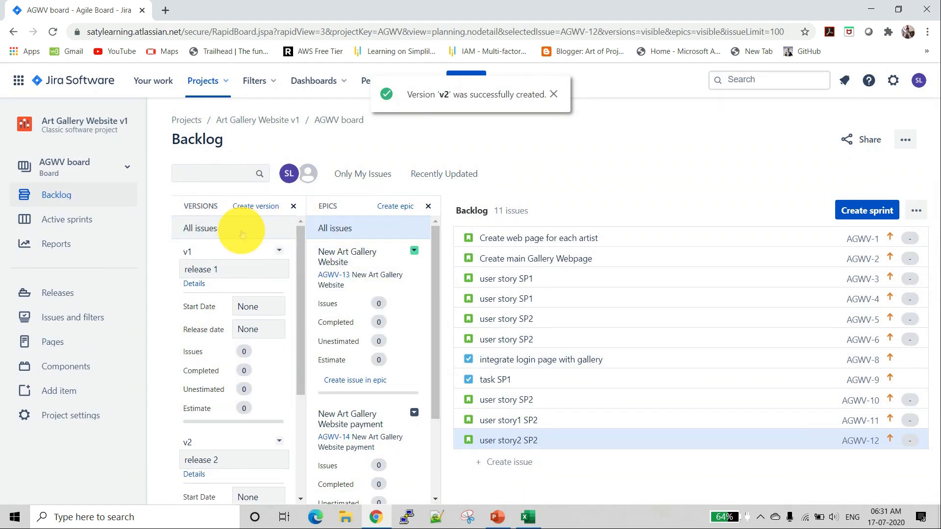
Switch to the PowerPoint Steps slide and append "- completed" to the "Create Version (release)" bullet
{"action": "key", "text": "alt+Tab"}
{"action": "key", "text": "Tab"}
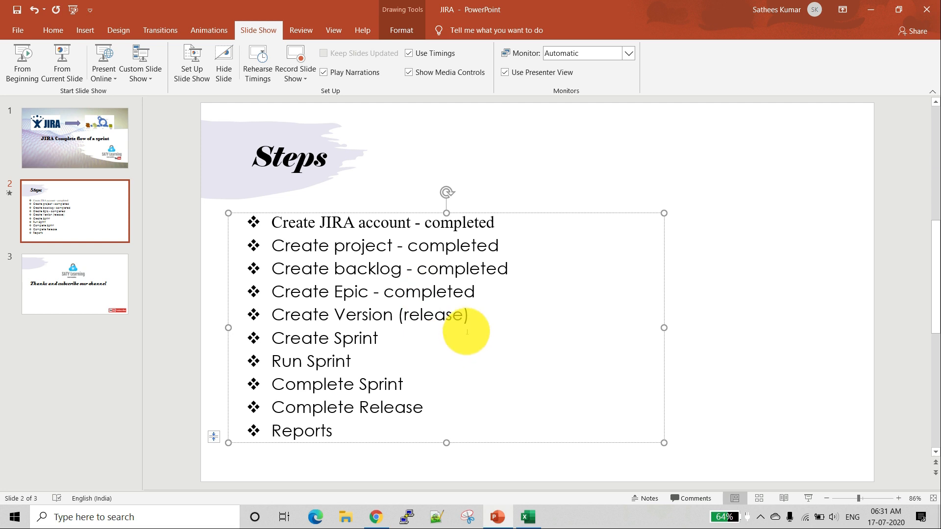
{"action": "left_click", "coordinate": [476, 320]}
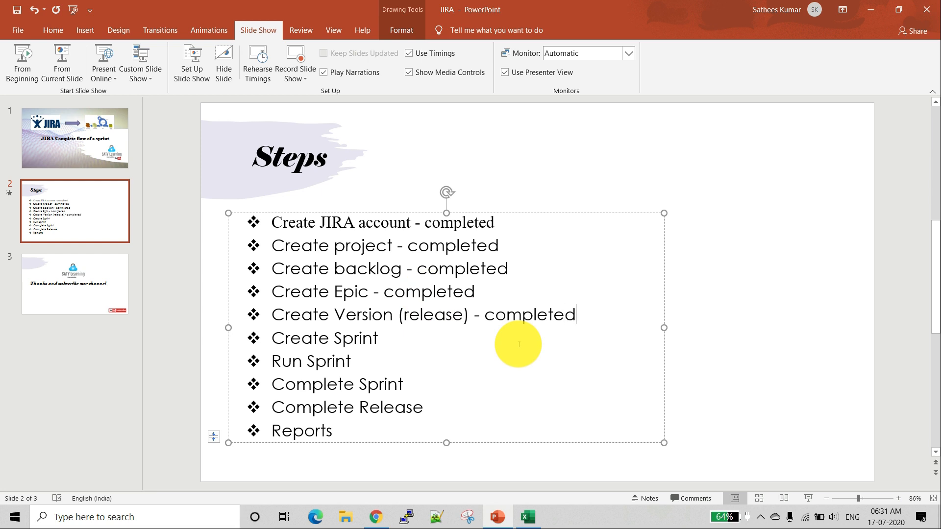
{"action": "left_click", "coordinate": [794, 194]}
Return to the Jira backlog and assign the story "Create web page for each artist" to the "New Art Gallery Website" epic
{"action": "key", "text": "alt+Tab"}
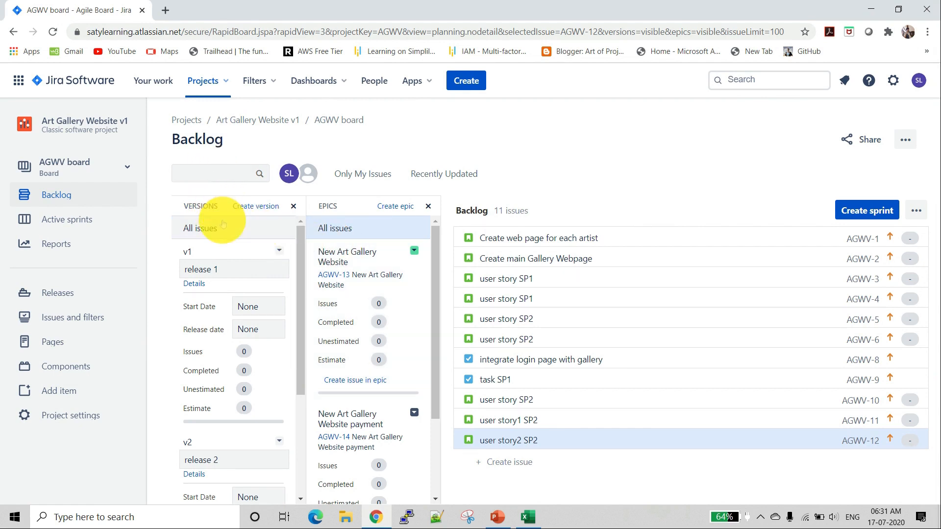
{"action": "left_click", "coordinate": [82, 200]}
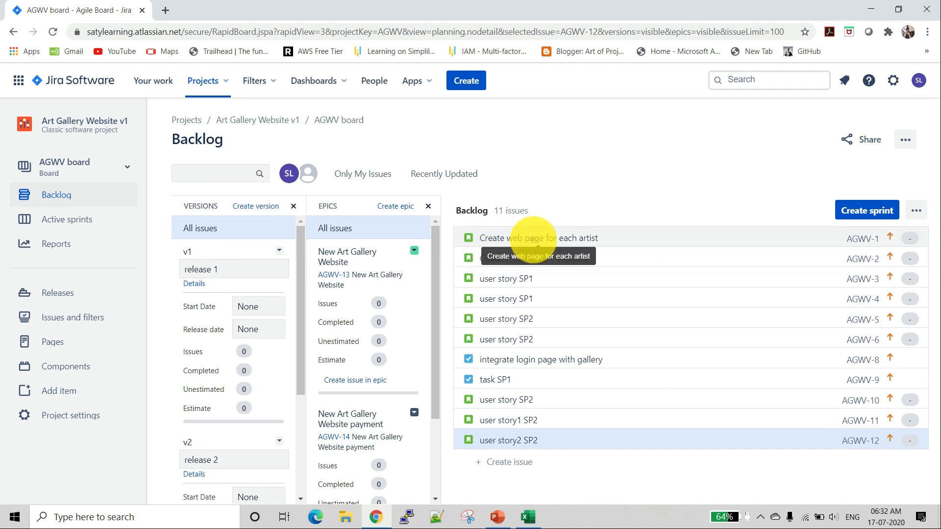
{"action": "left_click_drag", "start_coordinate": [534, 239], "coordinate": [379, 281]}
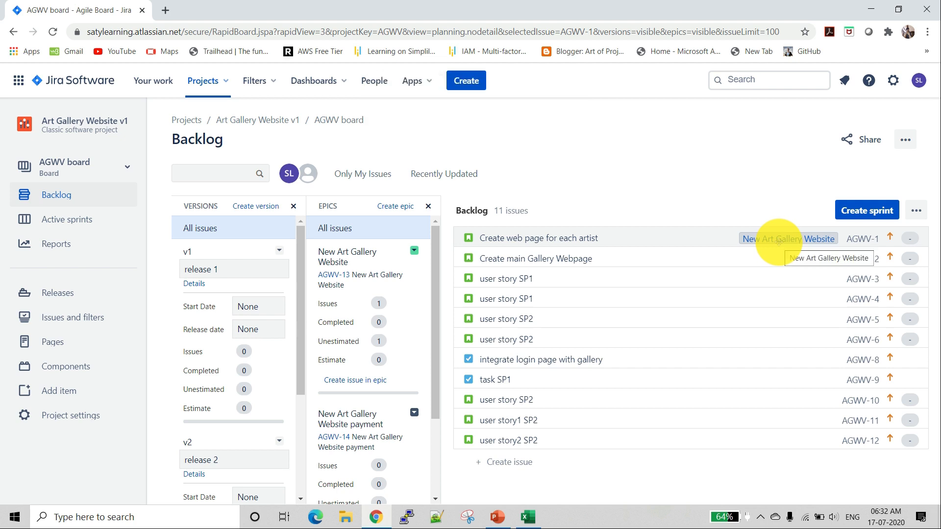
Assign the story "Create main Gallery Webpage" to the "New Art Gallery Website payment" epic and clear the epic filter
{"action": "left_click_drag", "start_coordinate": [641, 260], "coordinate": [402, 470]}
{"action": "left_click", "coordinate": [411, 445]}
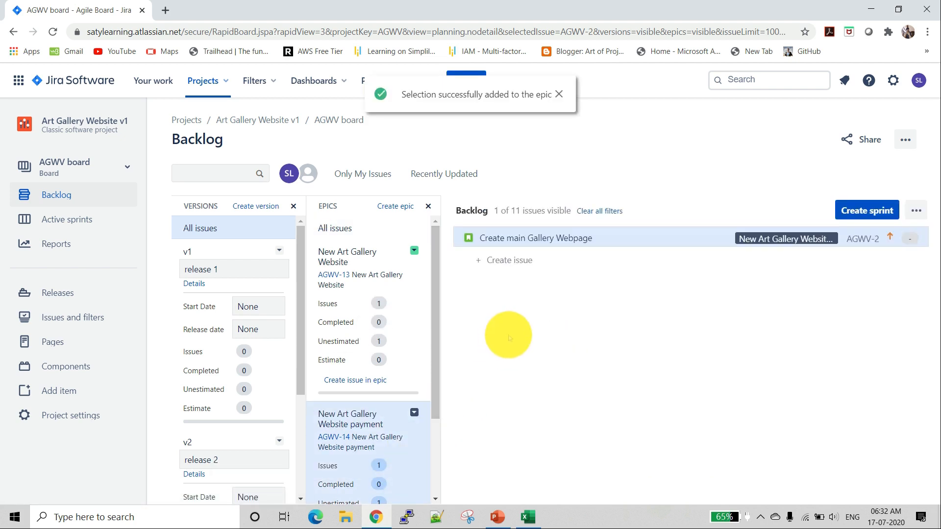
{"action": "left_click", "coordinate": [599, 212]}
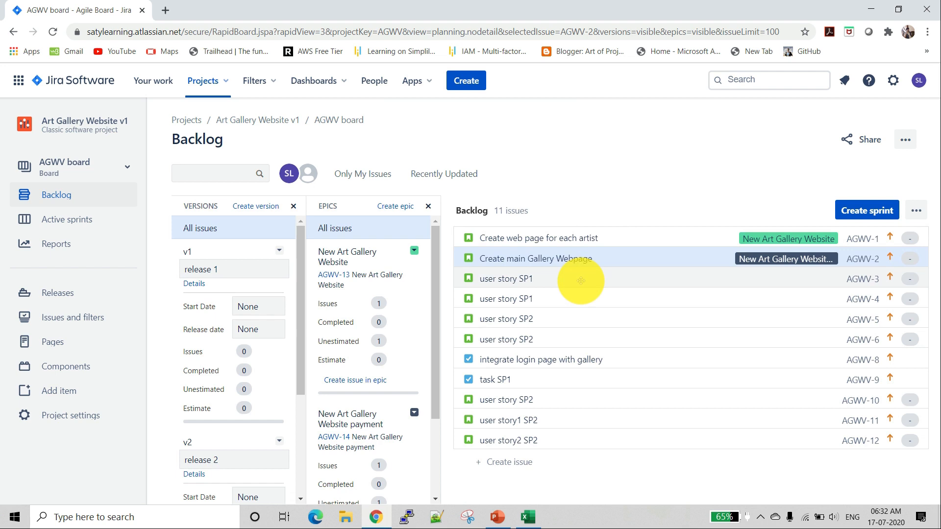
Assign both "user story SP1" stories to the "New Art Gallery Website" epic and clear the backlog filters
{"action": "left_click", "coordinate": [581, 280]}
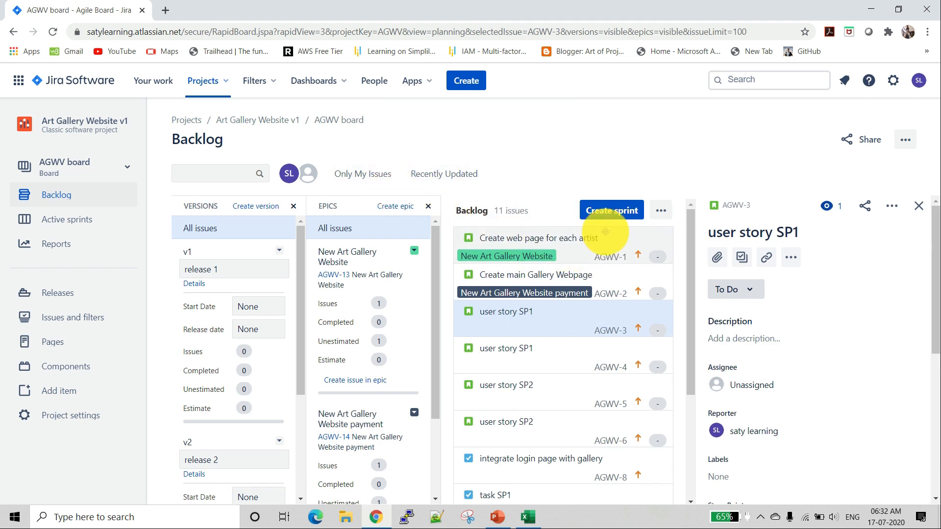
{"action": "left_click_drag", "start_coordinate": [528, 320], "coordinate": [387, 334]}
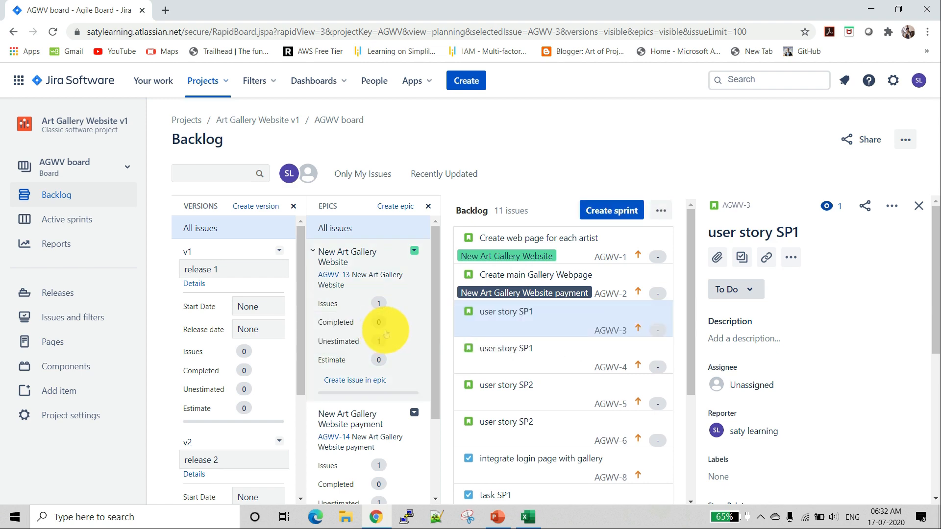
{"action": "left_click_drag", "start_coordinate": [524, 349], "coordinate": [405, 347]}
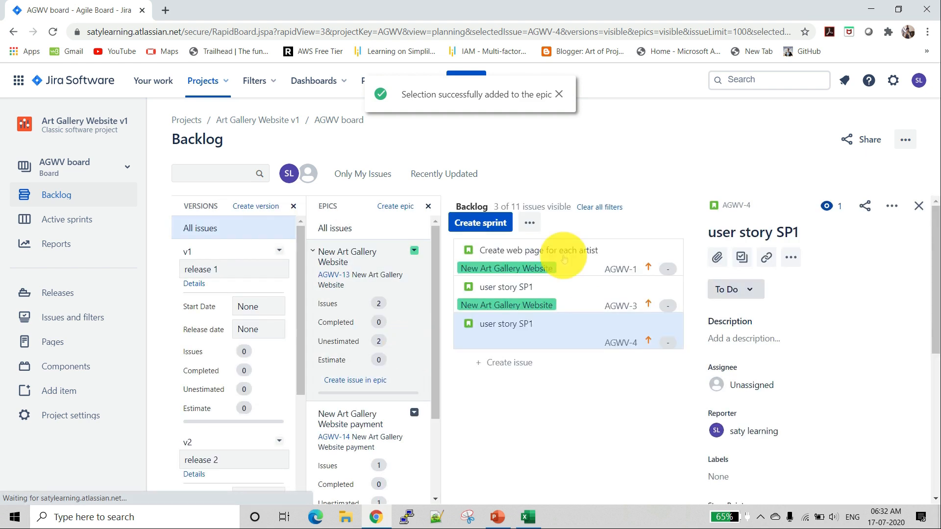
{"action": "left_click", "coordinate": [598, 208]}
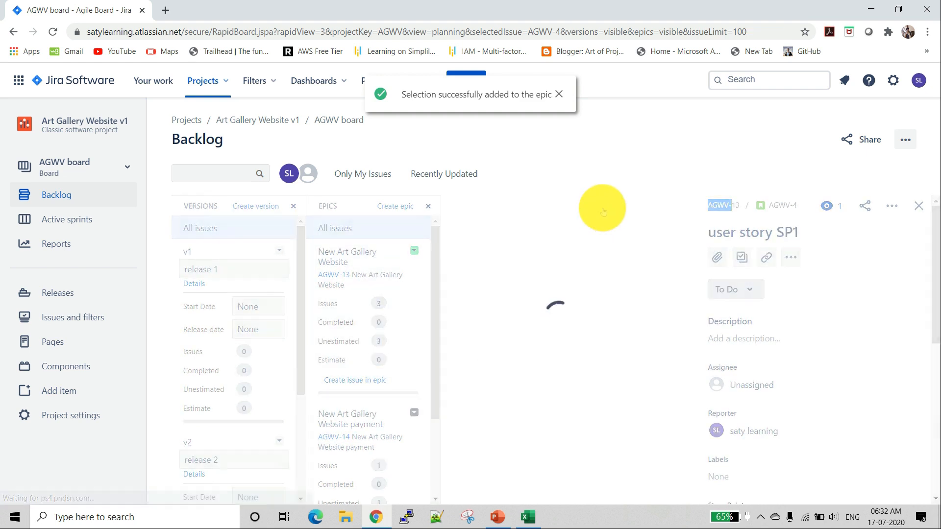
Assign the stories "user story SP2" AGWV-5 and AGWV-6 to the "New Art Gallery Website" epic, clearing the epic filter
{"action": "left_click", "coordinate": [649, 165]}
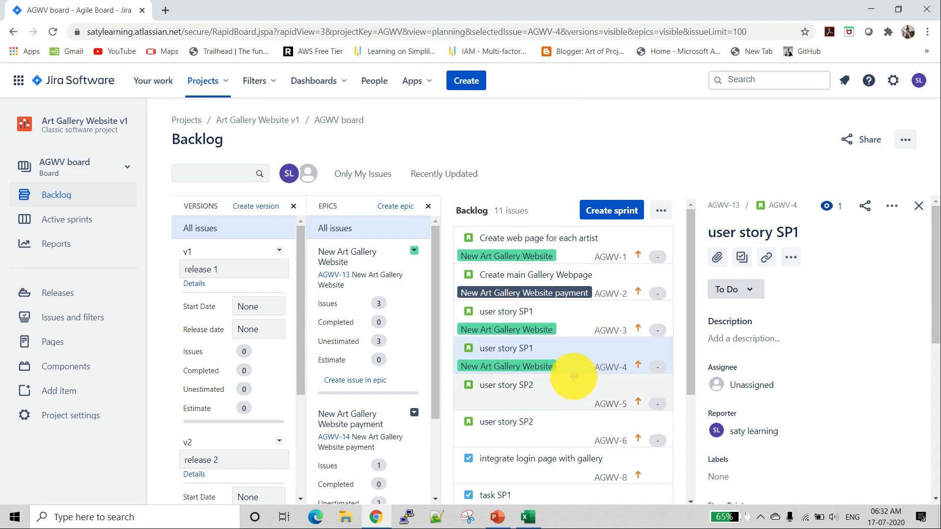
{"action": "left_click_drag", "start_coordinate": [547, 391], "coordinate": [384, 359]}
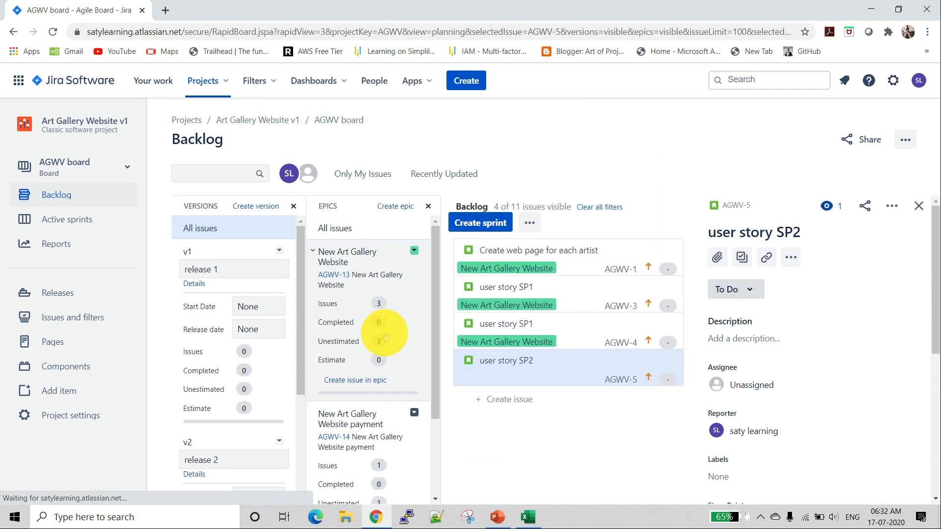
{"action": "left_click", "coordinate": [609, 208]}
{"action": "scroll", "coordinate": [584, 348], "scroll_direction": "down", "scroll_amount": 5}
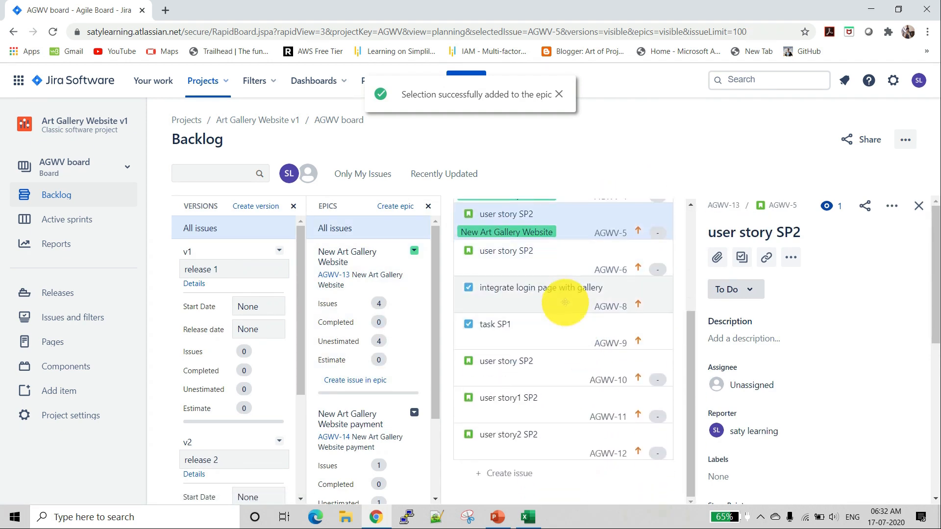
{"action": "left_click_drag", "start_coordinate": [544, 262], "coordinate": [392, 316]}
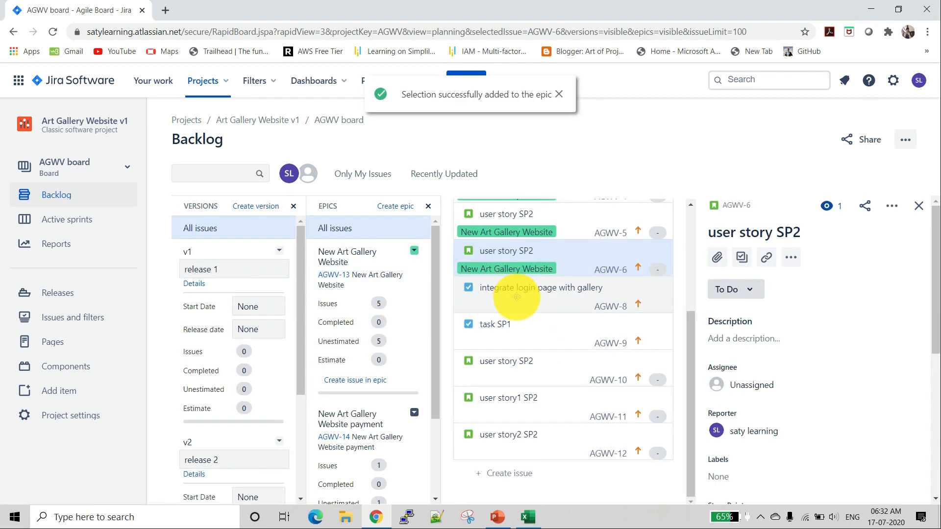
Assign the tasks "integrate login page with gallery" and "task SP1" to the "New Art Gallery Website" epic and clear the backlog filters
{"action": "left_click_drag", "start_coordinate": [512, 301], "coordinate": [393, 326]}
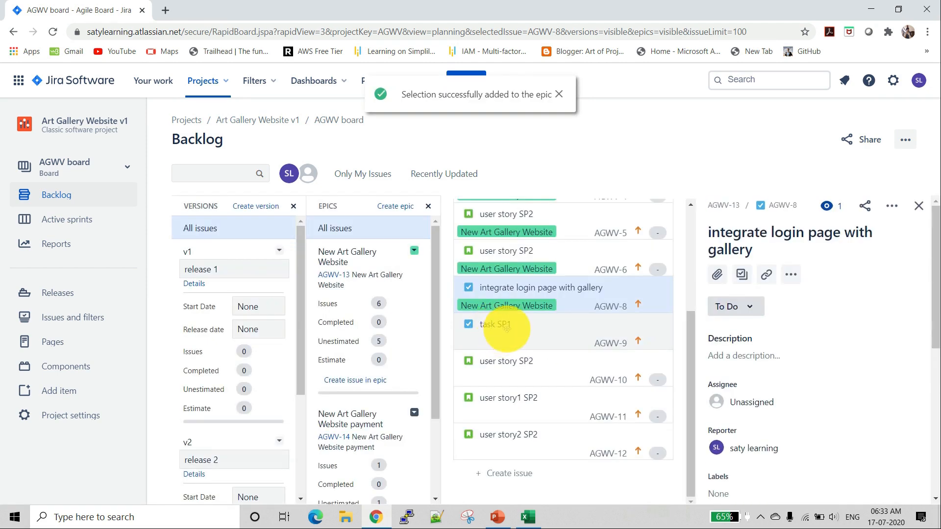
{"action": "left_click_drag", "start_coordinate": [507, 327], "coordinate": [387, 335]}
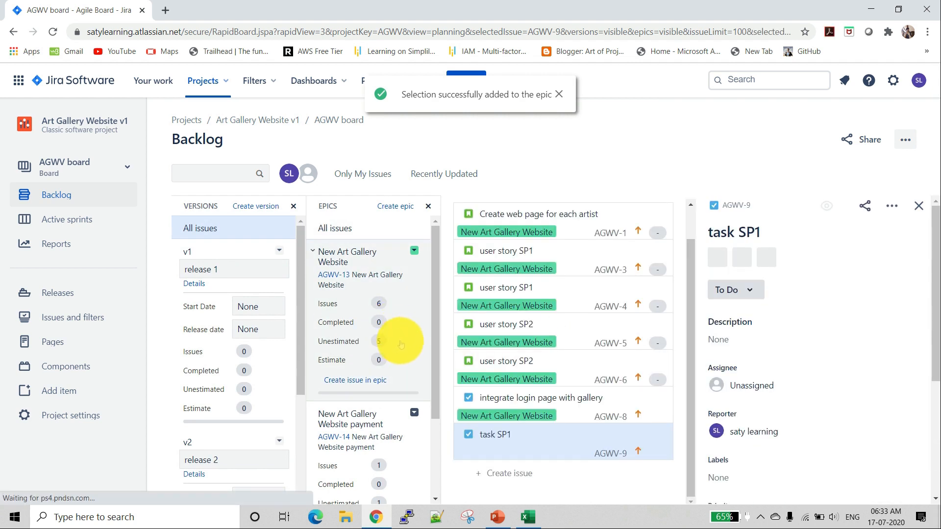
{"action": "scroll", "coordinate": [406, 368], "scroll_direction": "down", "scroll_amount": 3}
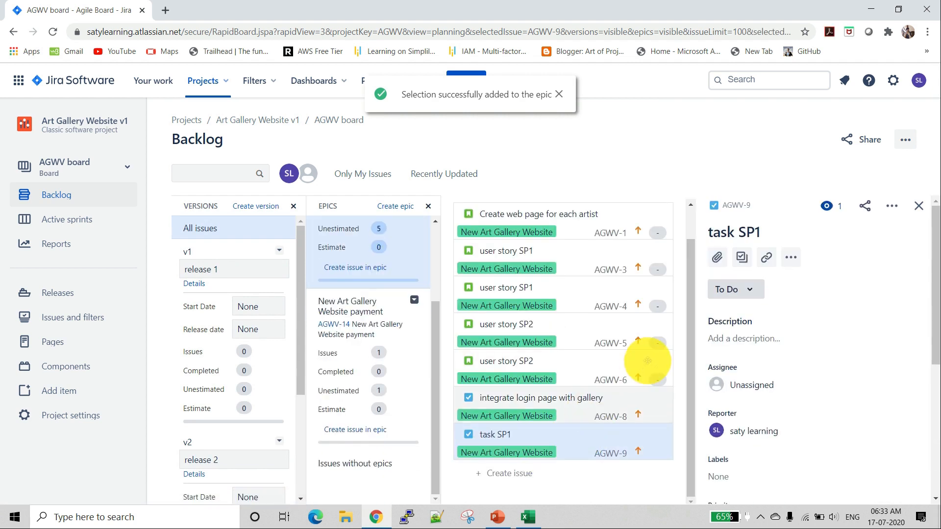
{"action": "scroll", "coordinate": [581, 207], "scroll_direction": "up", "scroll_amount": 1}
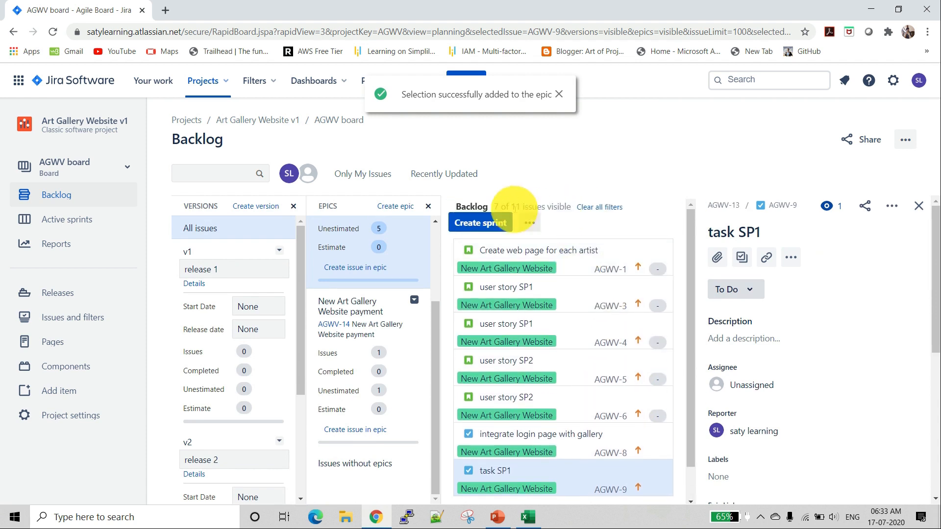
{"action": "left_click", "coordinate": [590, 215]}
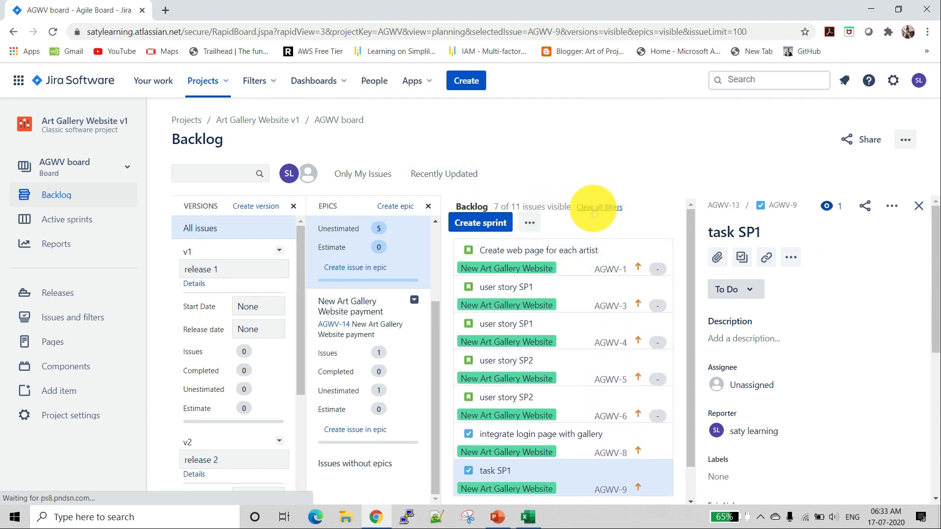
Assign "user story SP2" AGWV-10, "user story1 SP2" and "user story2 SP2" to the "New Art Gallery Website payment" epic
{"action": "scroll", "coordinate": [550, 315], "scroll_direction": "down", "scroll_amount": 4}
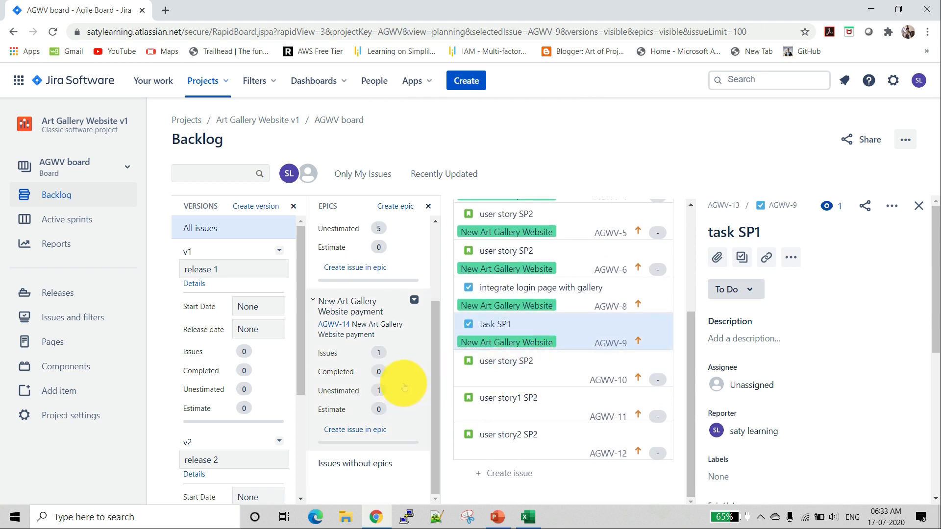
{"action": "left_click_drag", "start_coordinate": [495, 367], "coordinate": [362, 389]}
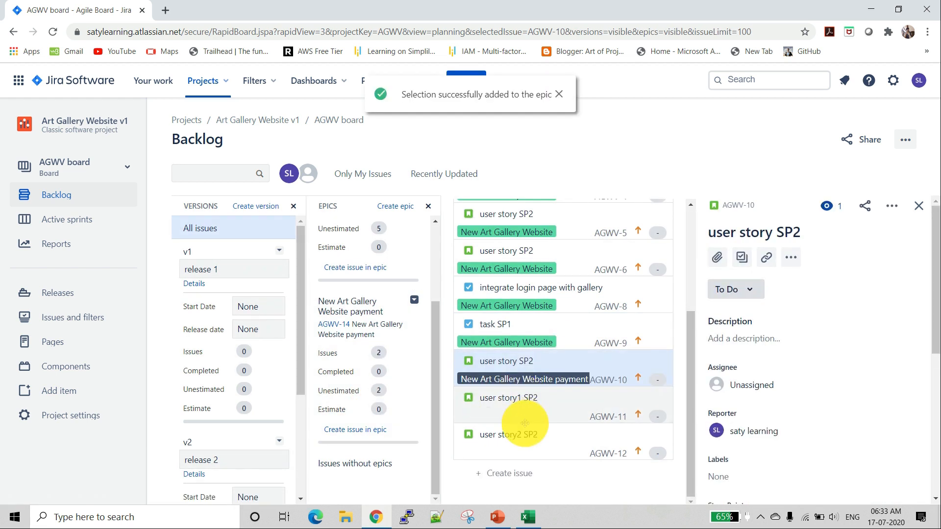
{"action": "left_click_drag", "start_coordinate": [509, 407], "coordinate": [528, 425]}
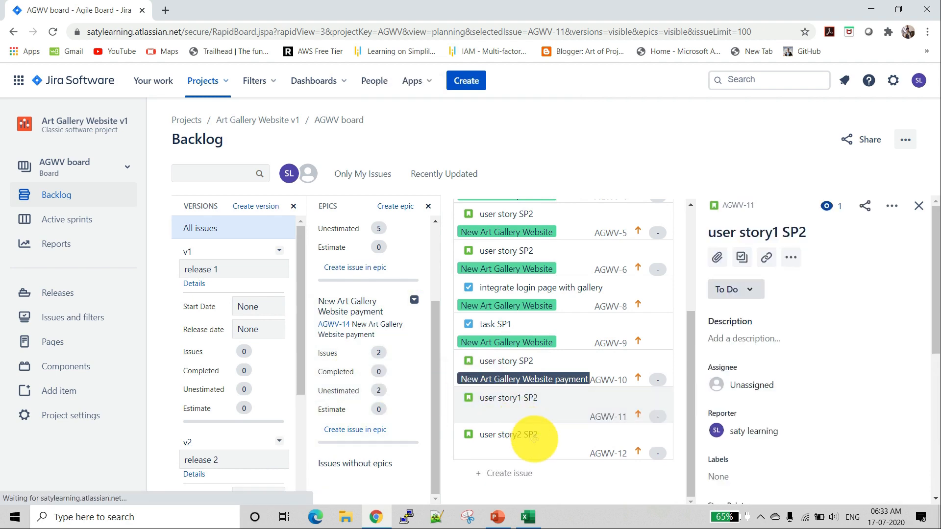
{"action": "left_click_drag", "start_coordinate": [529, 437], "coordinate": [379, 395]}
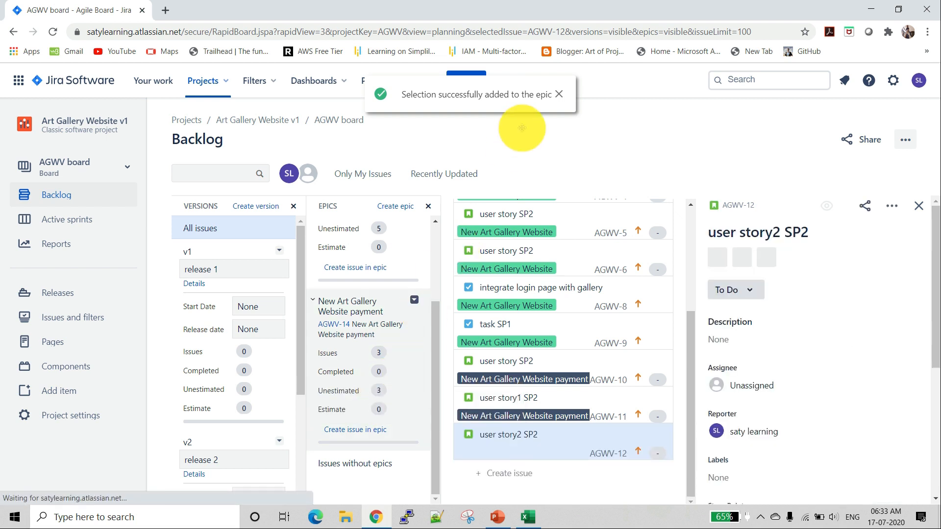
{"action": "left_click", "coordinate": [558, 94]}
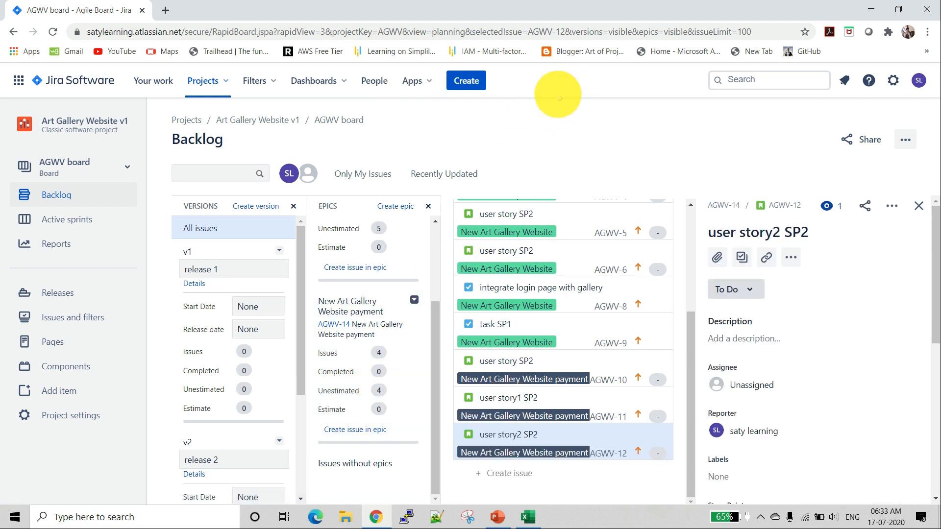
{"action": "scroll", "coordinate": [426, 275], "scroll_direction": "up", "scroll_amount": 3}
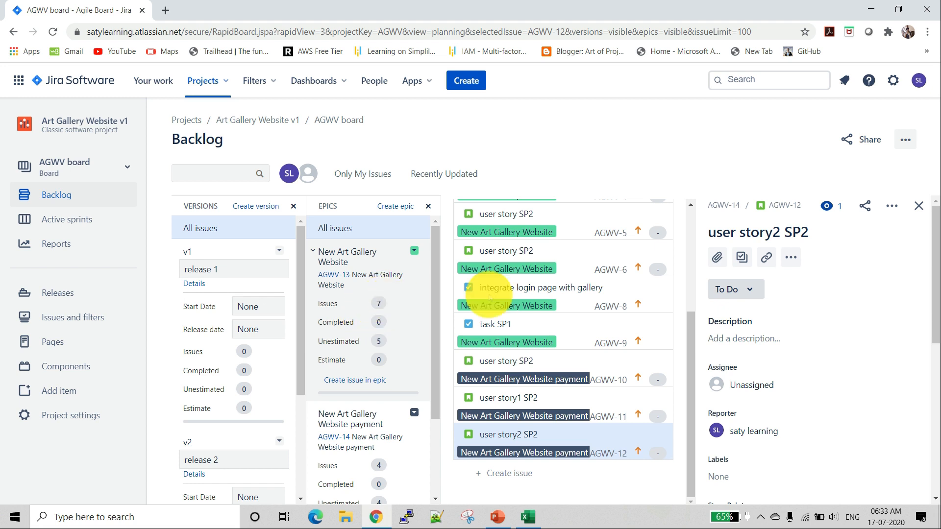
{"action": "scroll", "coordinate": [571, 295], "scroll_direction": "up", "scroll_amount": 4}
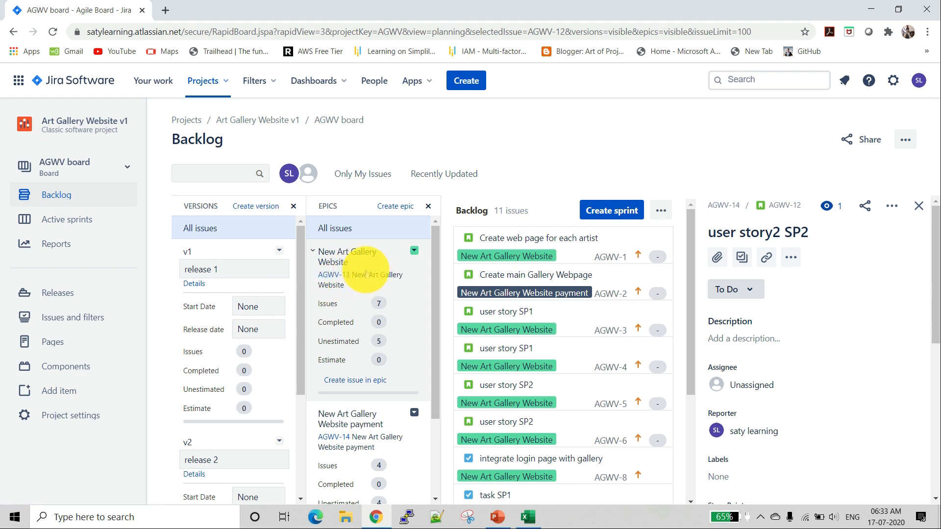
{"action": "left_click_drag", "start_coordinate": [367, 273], "coordinate": [221, 312]}
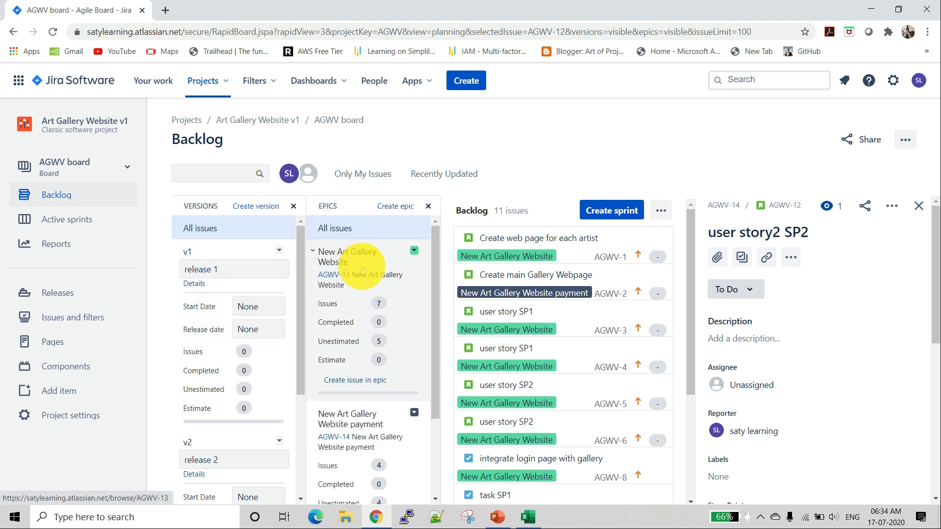
{"action": "left_click", "coordinate": [238, 278]}
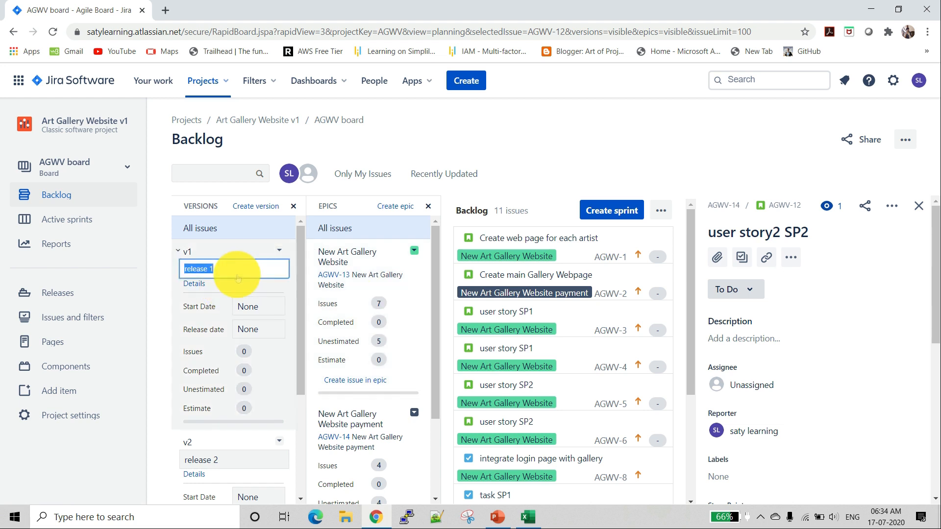
{"action": "left_click", "coordinate": [242, 307]}
{"action": "scroll", "coordinate": [241, 339], "scroll_direction": "down", "scroll_amount": 1}
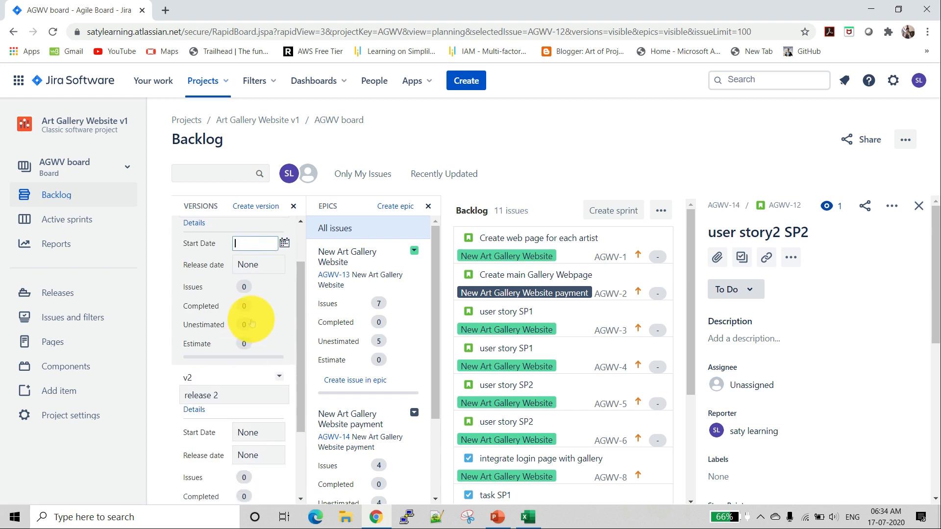
{"action": "scroll", "coordinate": [248, 316], "scroll_direction": "up", "scroll_amount": 1}
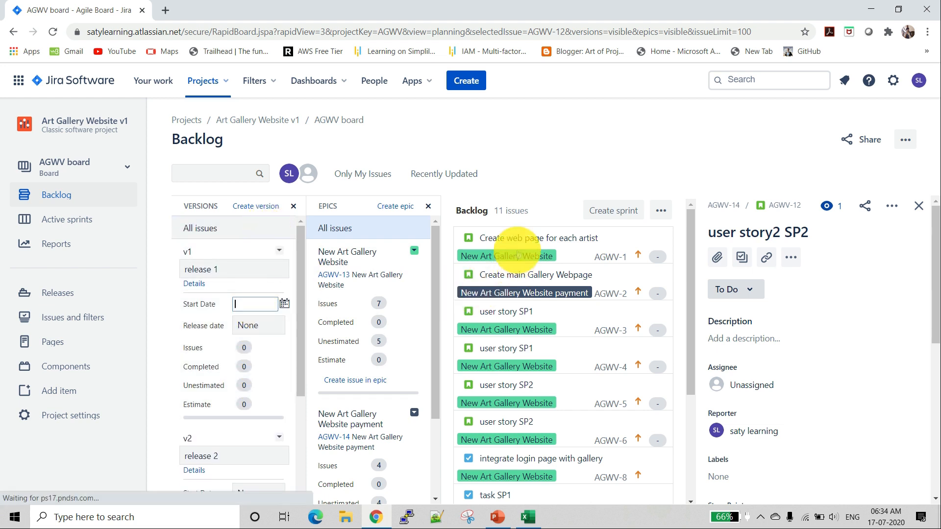
{"action": "left_click_drag", "start_coordinate": [518, 252], "coordinate": [239, 321]}
{"action": "left_click", "coordinate": [864, 289]}
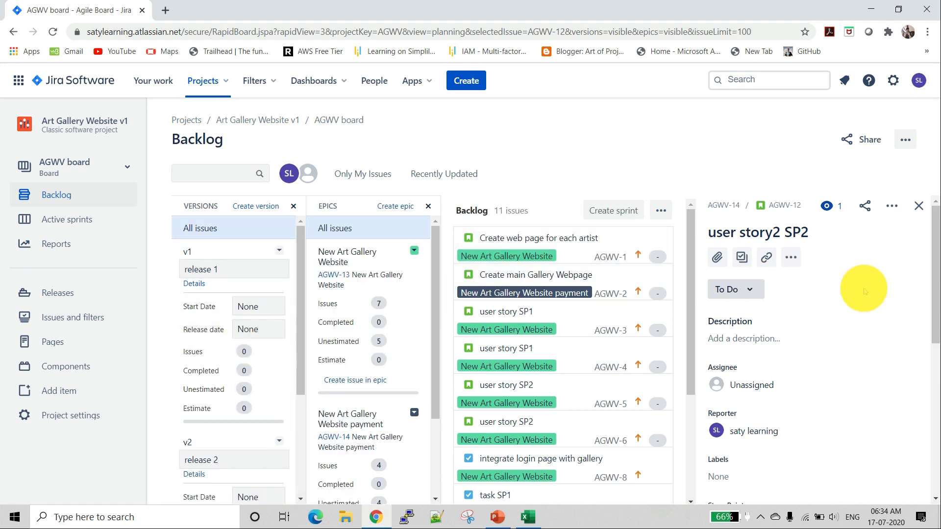
Set the fix version of the story "Create web page for each artist" to v1 in its issue details
{"action": "left_click", "coordinate": [545, 249]}
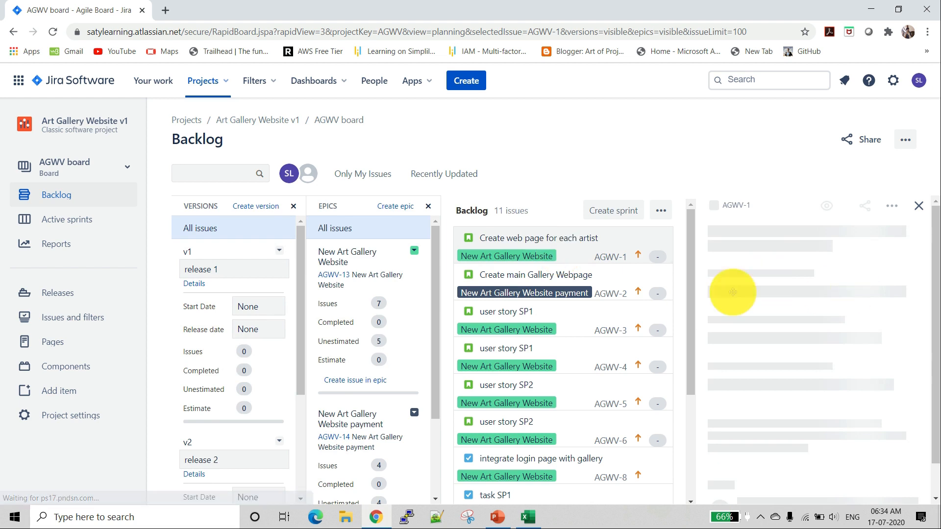
{"action": "scroll", "coordinate": [791, 333], "scroll_direction": "down", "scroll_amount": 4}
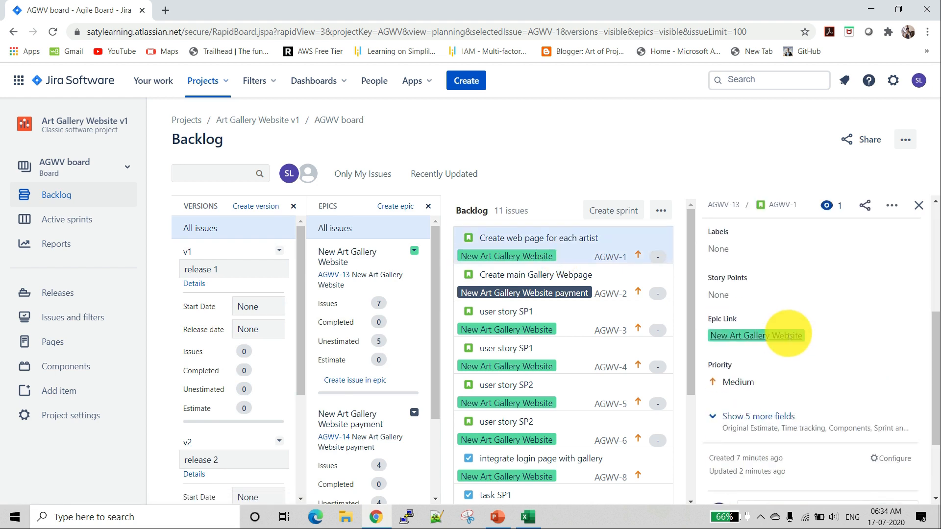
{"action": "left_click", "coordinate": [769, 356]}
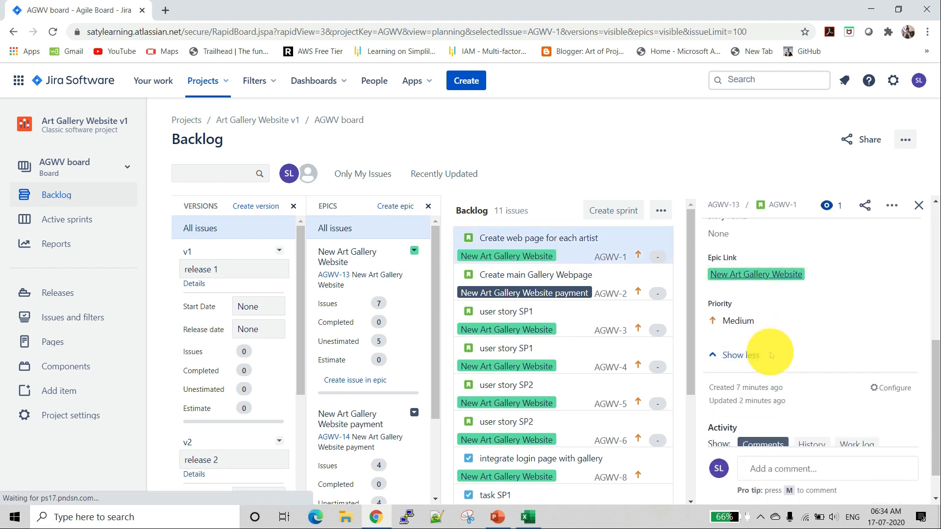
{"action": "scroll", "coordinate": [777, 357], "scroll_direction": "down", "scroll_amount": 1}
{"action": "scroll", "coordinate": [781, 343], "scroll_direction": "down", "scroll_amount": 3}
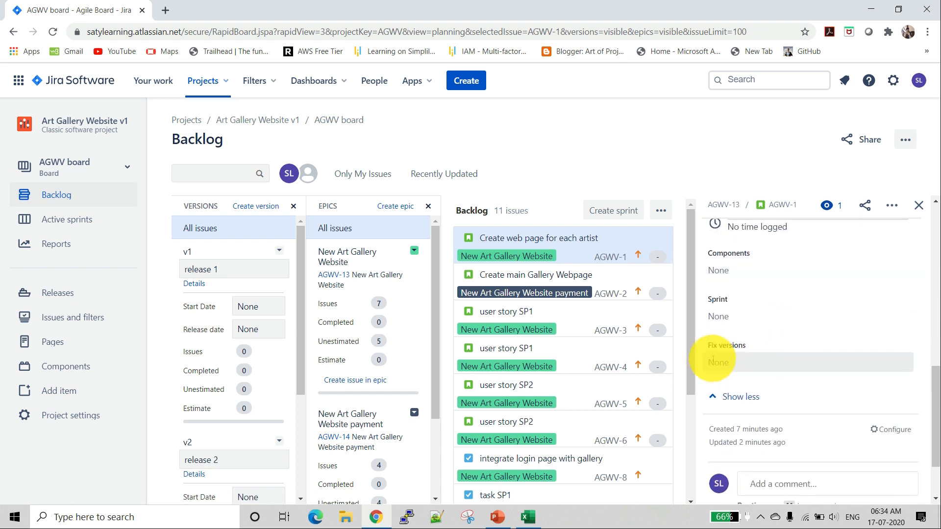
{"action": "left_click", "coordinate": [724, 371]}
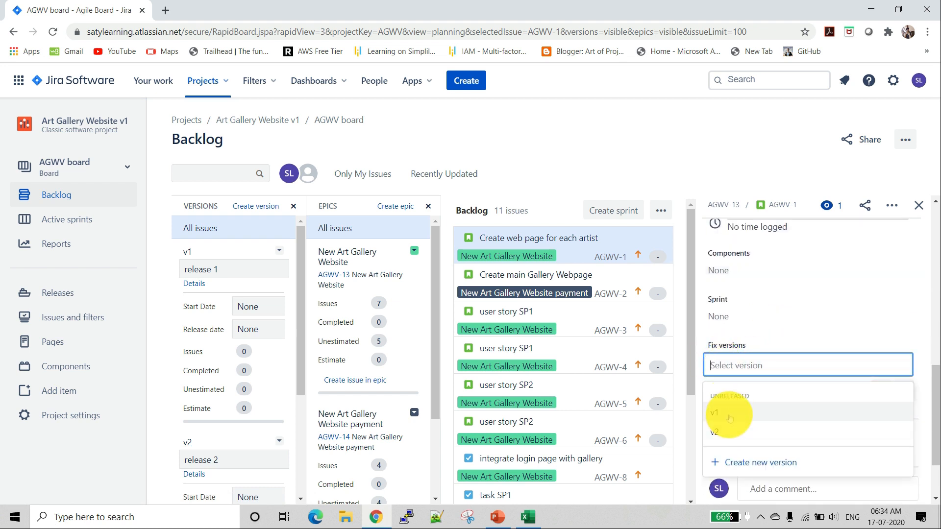
{"action": "left_click", "coordinate": [729, 415]}
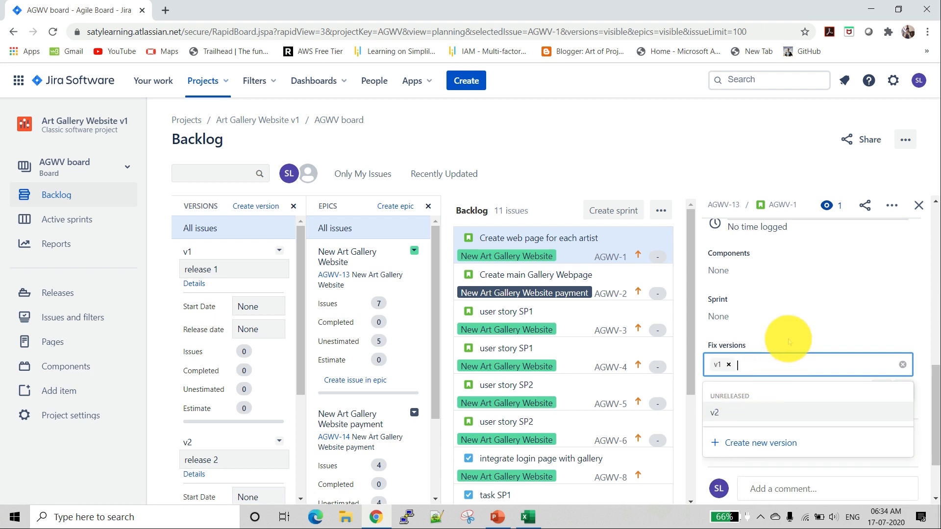
{"action": "left_click", "coordinate": [782, 316]}
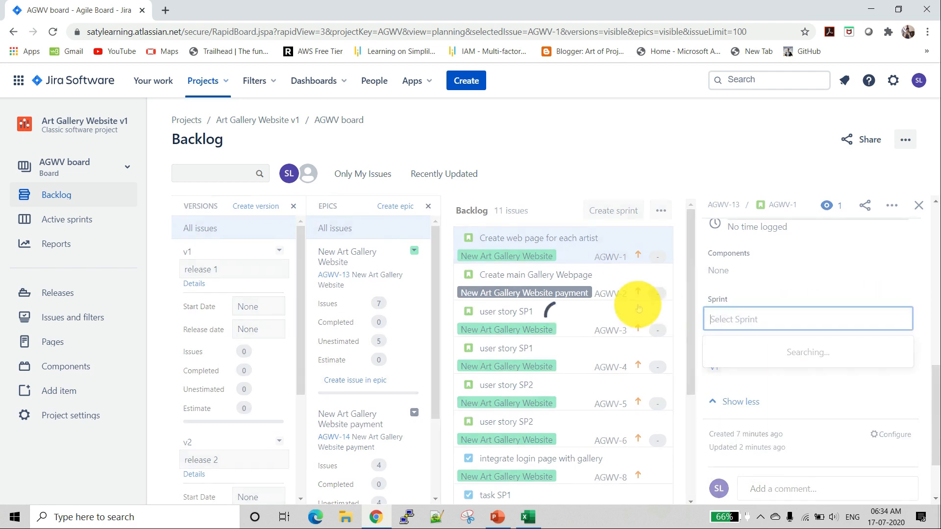
Set the fix version of the story "Create main Gallery Webpage" to v2 in its issue details
{"action": "left_click", "coordinate": [573, 294]}
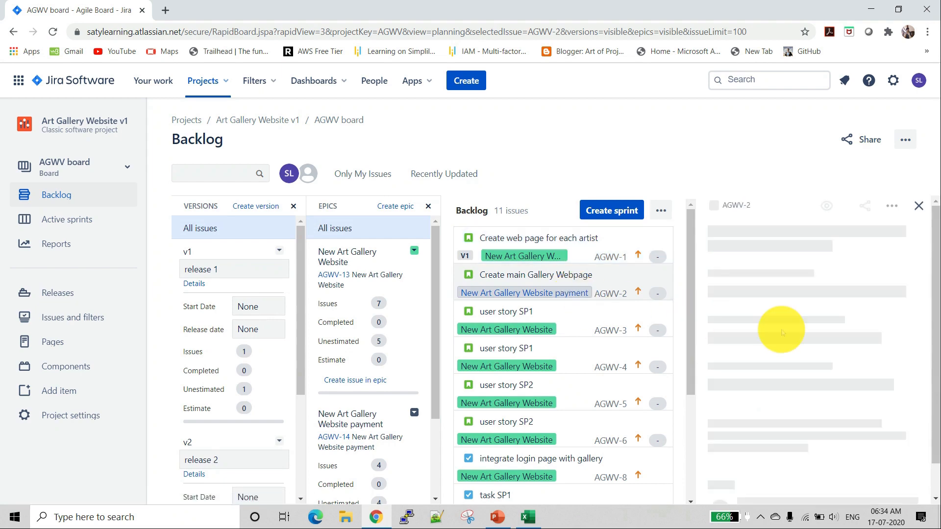
{"action": "scroll", "coordinate": [780, 368], "scroll_direction": "down", "scroll_amount": 3}
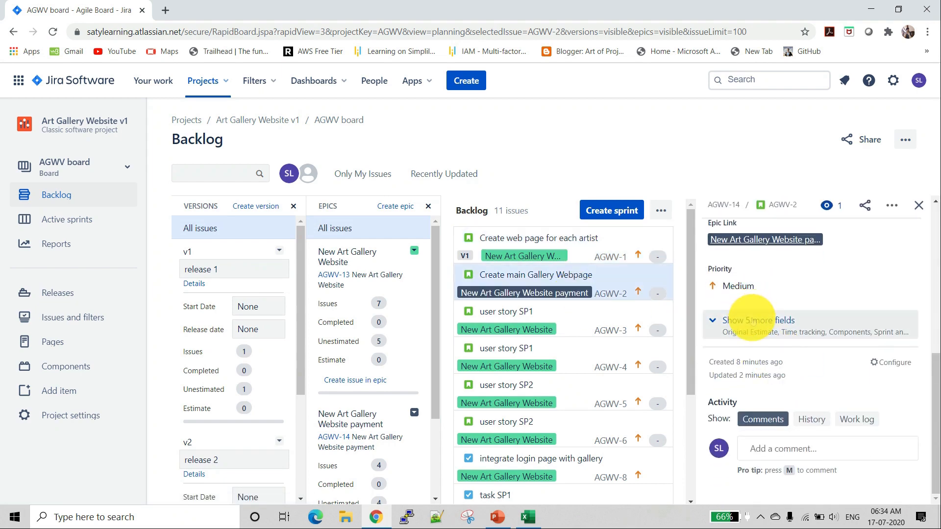
{"action": "left_click", "coordinate": [749, 320]}
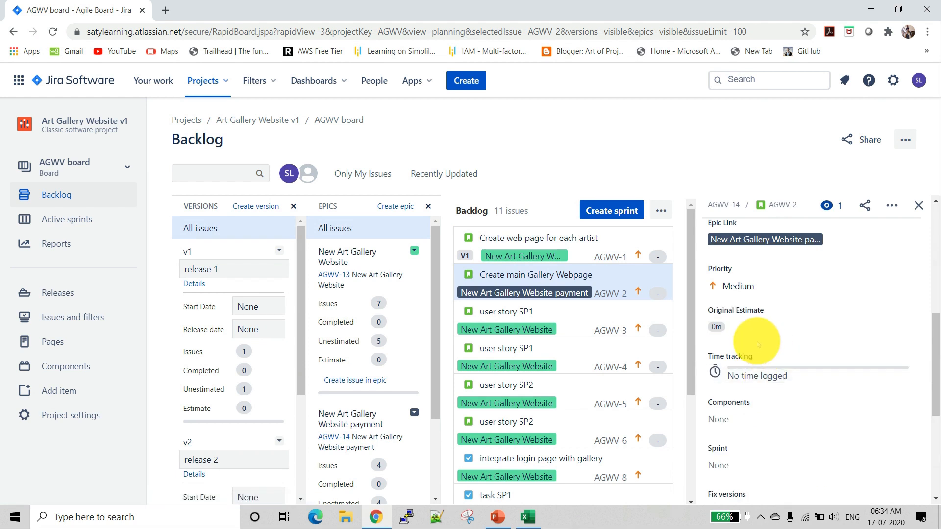
{"action": "scroll", "coordinate": [757, 390], "scroll_direction": "down", "scroll_amount": 3}
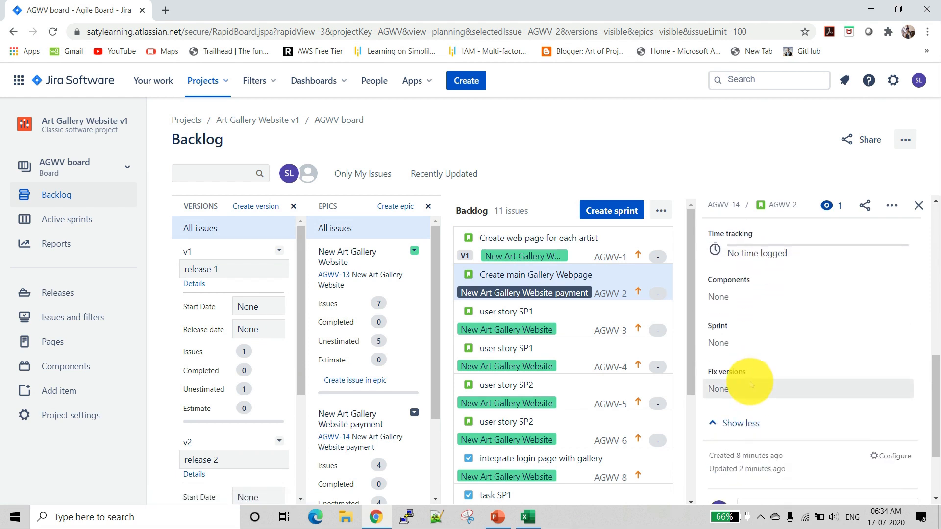
{"action": "left_click", "coordinate": [751, 386]}
{"action": "left_click", "coordinate": [740, 461]}
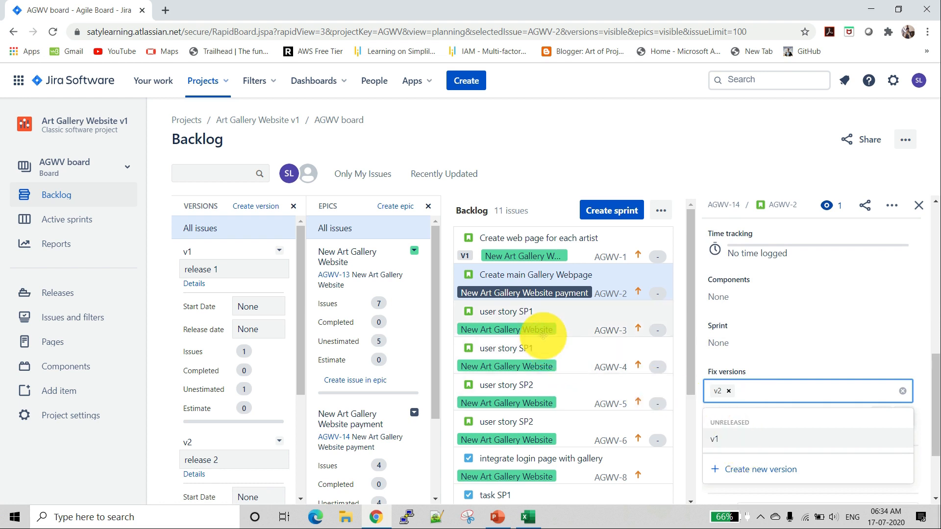
Assign both "user story SP1" stories, AGWV-3 and AGWV-4, to version v1
{"action": "left_click_drag", "start_coordinate": [543, 330], "coordinate": [226, 308]}
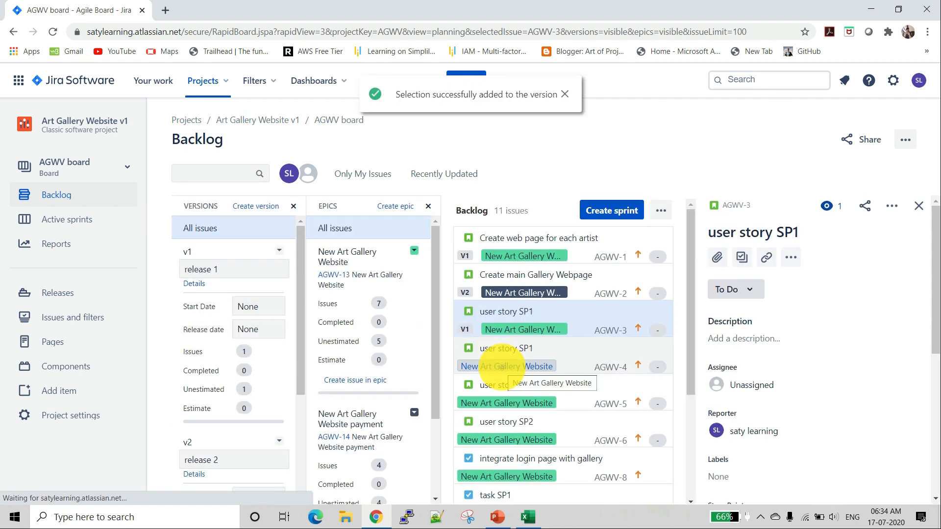
{"action": "left_click_drag", "start_coordinate": [504, 369], "coordinate": [229, 339]}
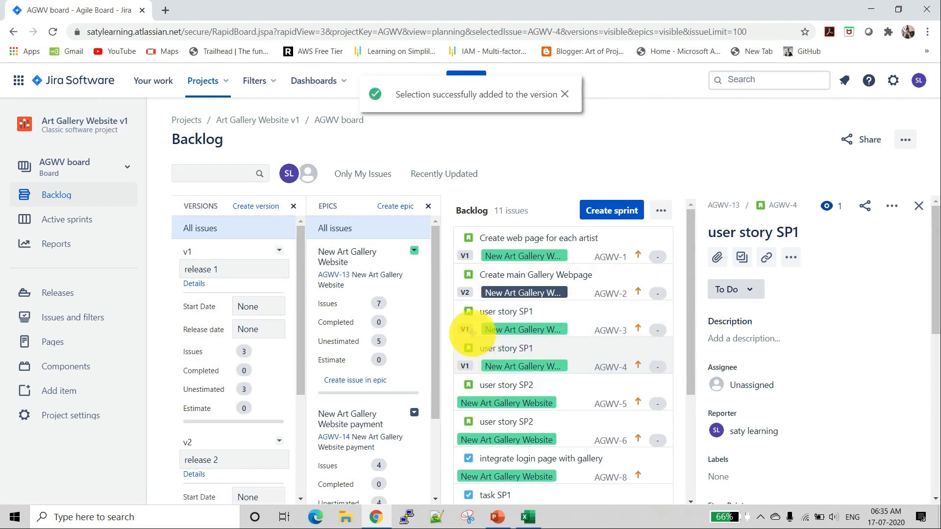
Assign "user story SP2" AGWV-5 to version v1, and AGWV-10, AGWV-11 and AGWV-12 to version v2
{"action": "left_click_drag", "start_coordinate": [496, 412], "coordinate": [272, 348]}
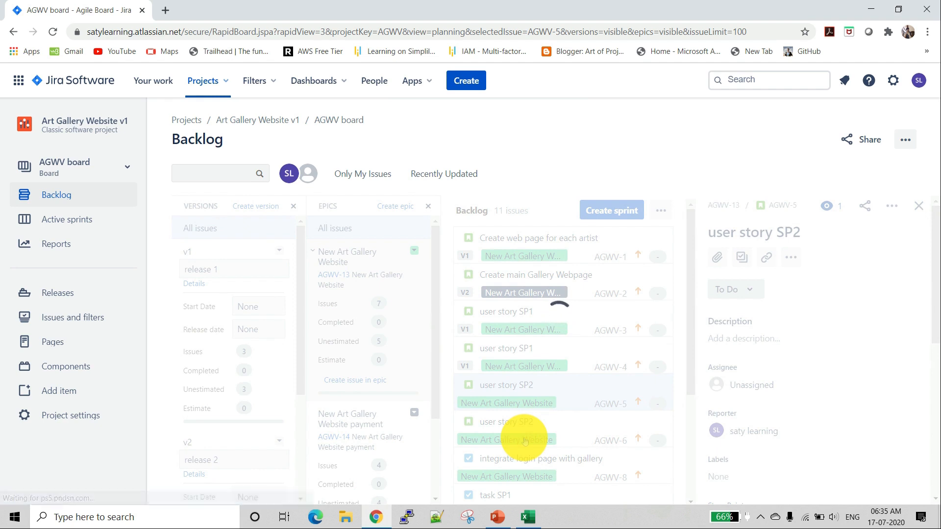
{"action": "scroll", "coordinate": [538, 435], "scroll_direction": "down", "scroll_amount": 4}
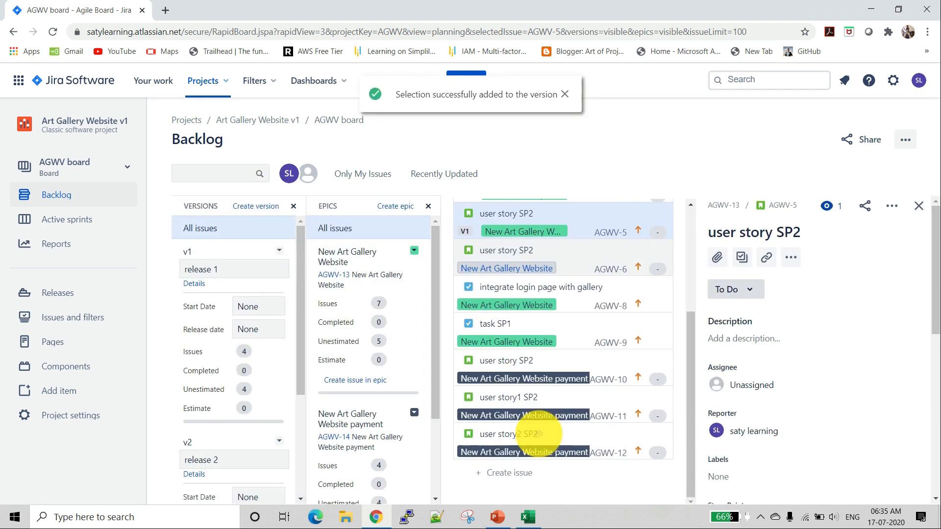
{"action": "left_click_drag", "start_coordinate": [537, 385], "coordinate": [247, 478]}
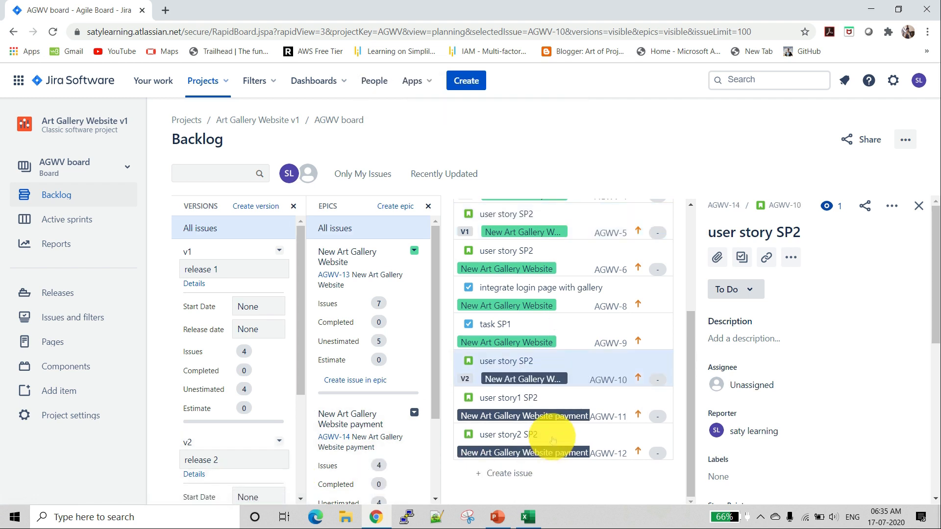
{"action": "left_click_drag", "start_coordinate": [549, 414], "coordinate": [243, 458]}
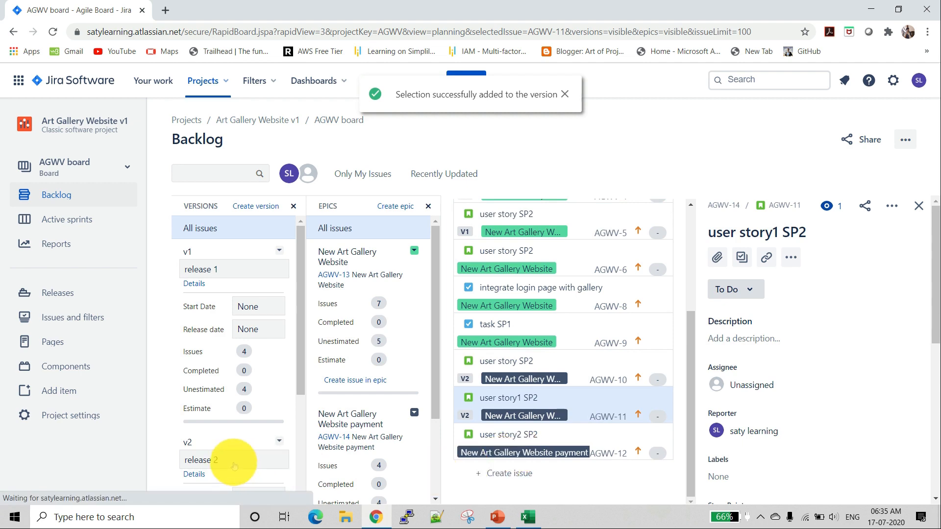
{"action": "left_click_drag", "start_coordinate": [519, 452], "coordinate": [235, 465]}
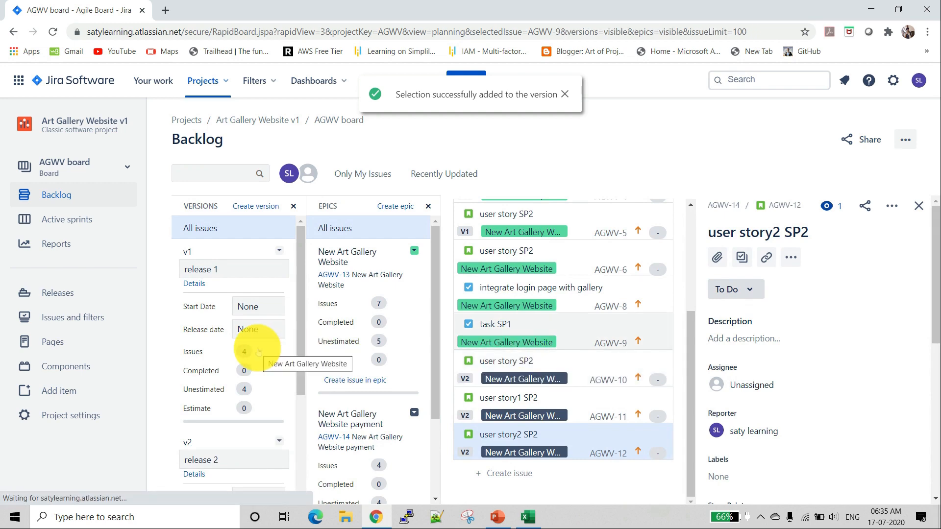
Assign "task SP1", "integrate login page with gallery" and "user story SP2" AGWV-6 to version v1
{"action": "left_click_drag", "start_coordinate": [507, 346], "coordinate": [258, 351]}
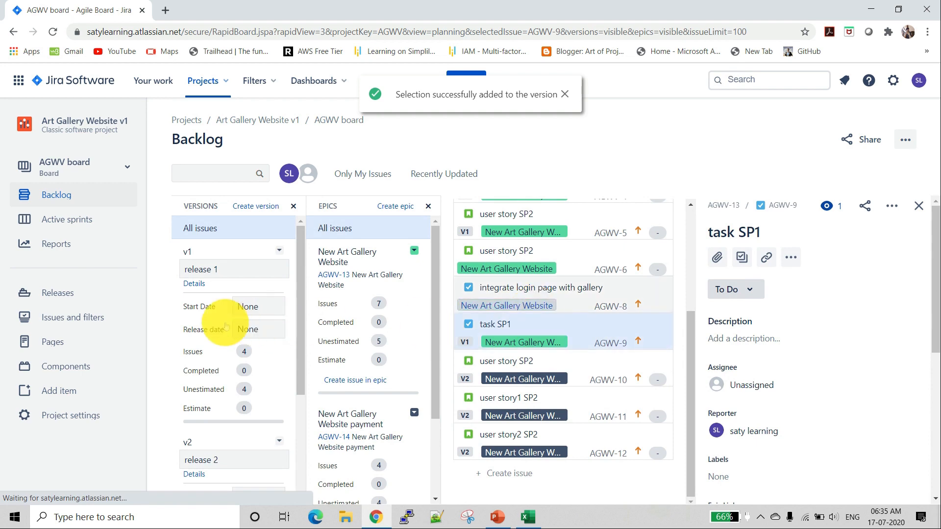
{"action": "left_click_drag", "start_coordinate": [224, 325], "coordinate": [255, 325]}
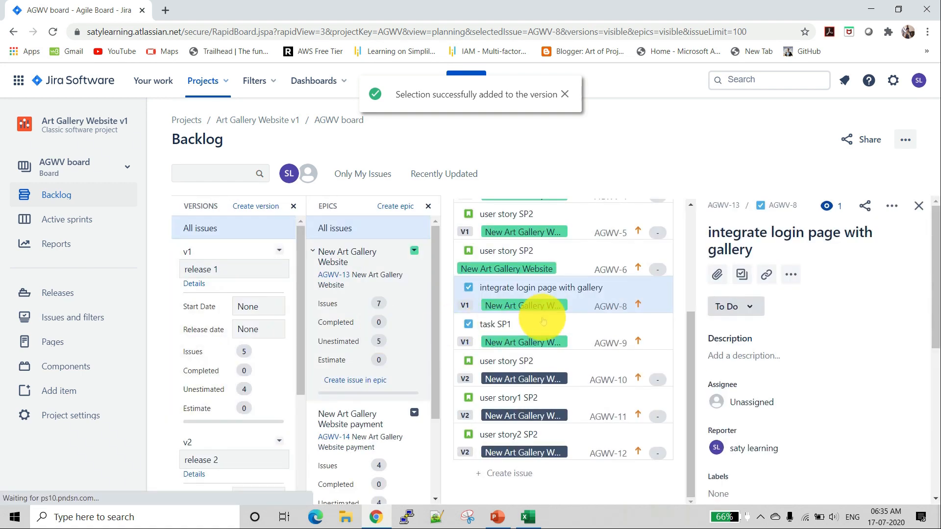
{"action": "scroll", "coordinate": [543, 321], "scroll_direction": "up", "scroll_amount": 4}
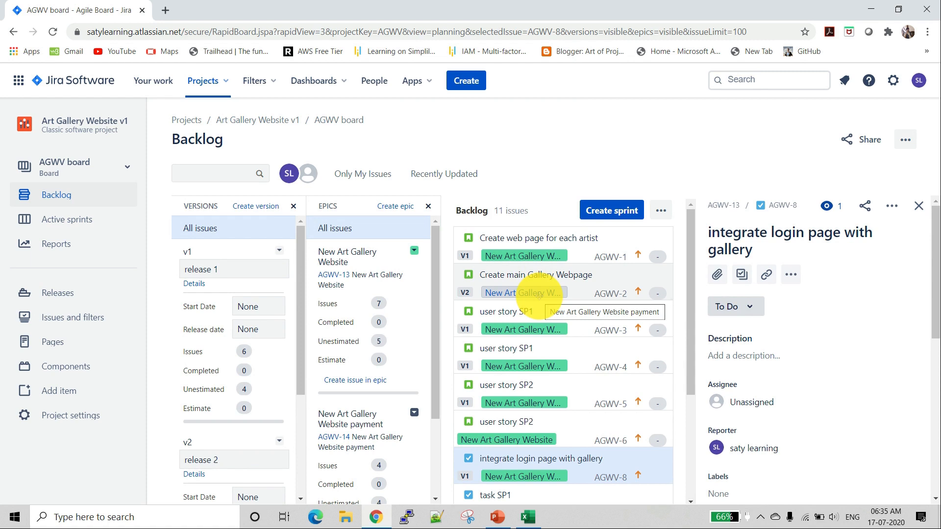
{"action": "scroll", "coordinate": [543, 389], "scroll_direction": "down", "scroll_amount": 1}
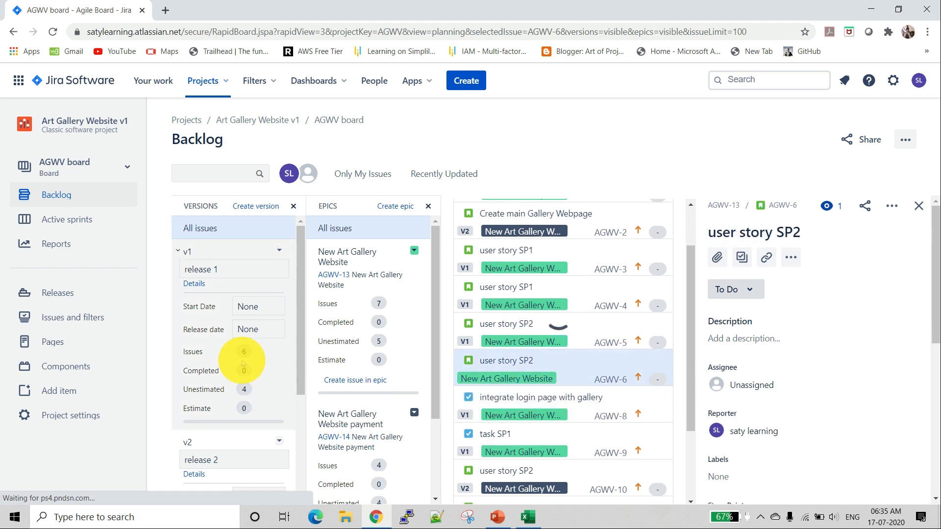
{"action": "scroll", "coordinate": [569, 373], "scroll_direction": "down", "scroll_amount": 2}
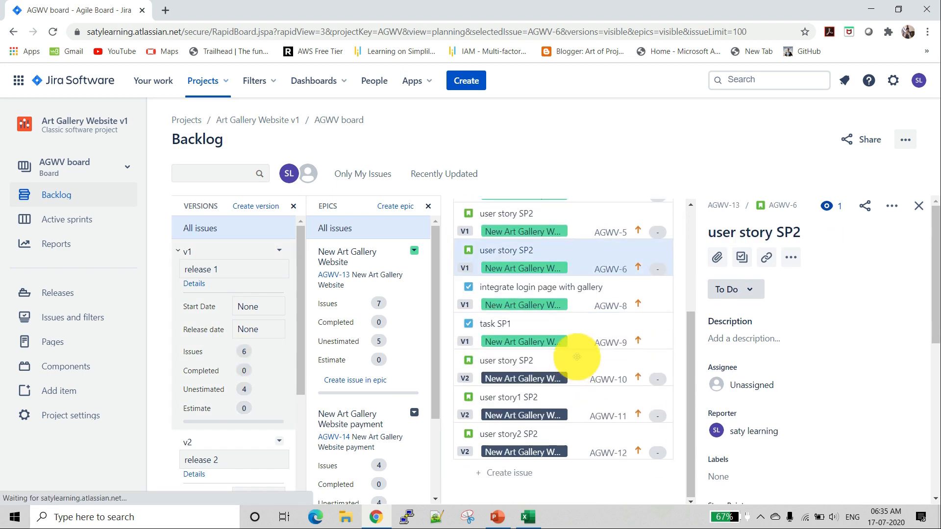
{"action": "scroll", "coordinate": [557, 397], "scroll_direction": "up", "scroll_amount": 4}
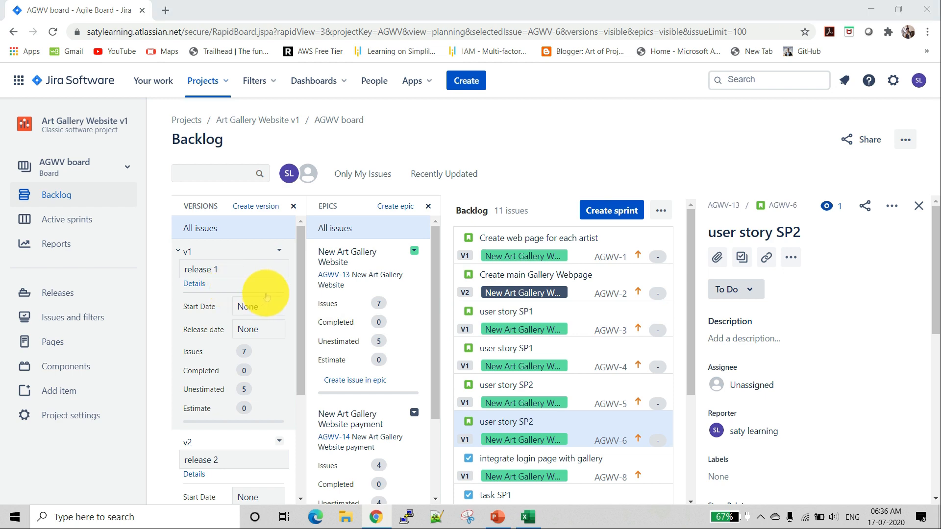
Switch to the PowerPoint presentation to check the Steps list, and return to the Jira backlog
{"action": "key", "text": "alt+Tab"}
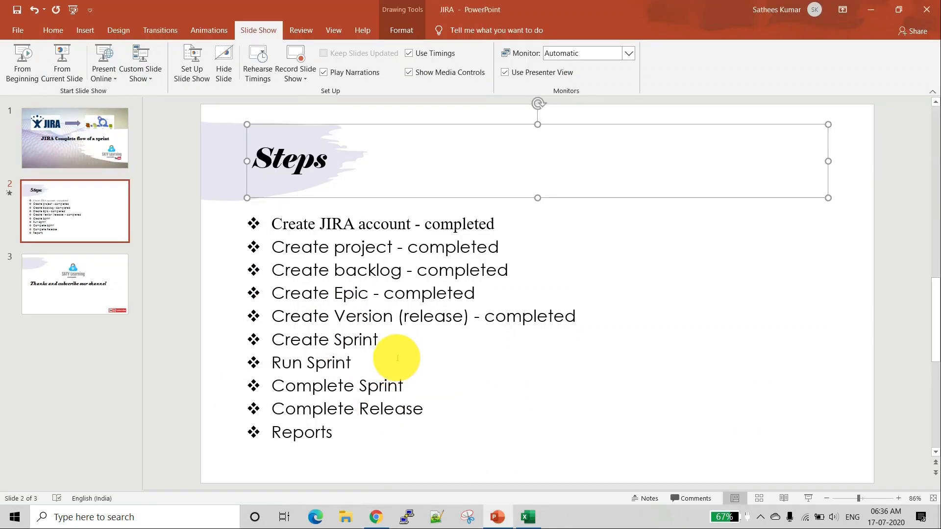
{"action": "left_click", "coordinate": [401, 344]}
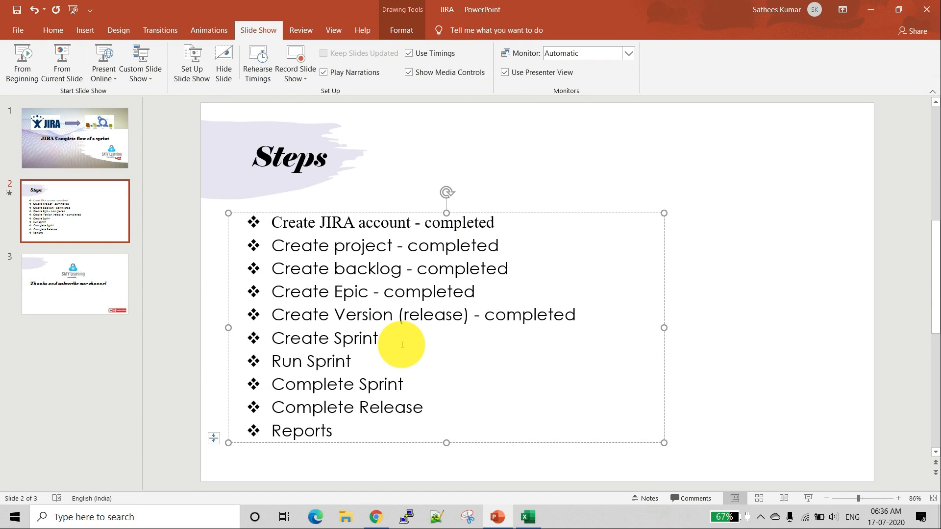
{"action": "key", "text": "alt+Tab"}
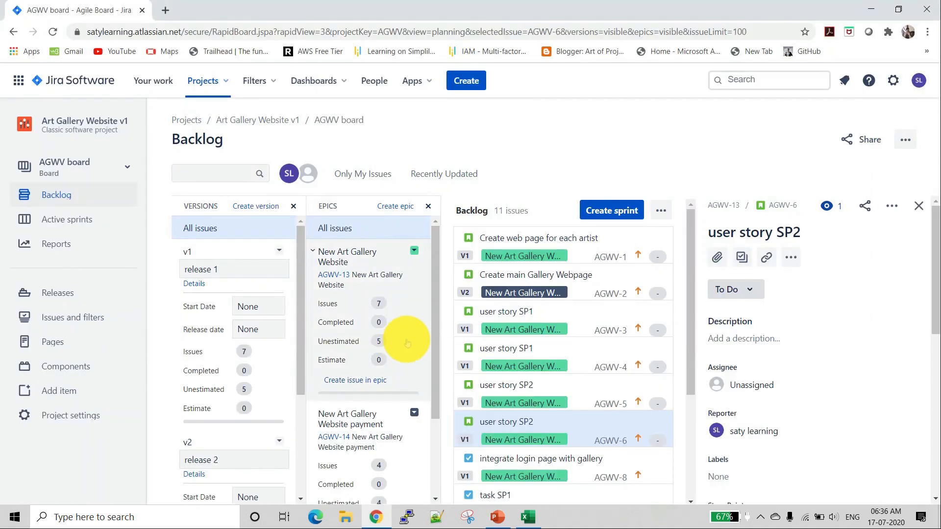
Create a new sprint for the AGWV board from the backlog
{"action": "left_click", "coordinate": [610, 212]}
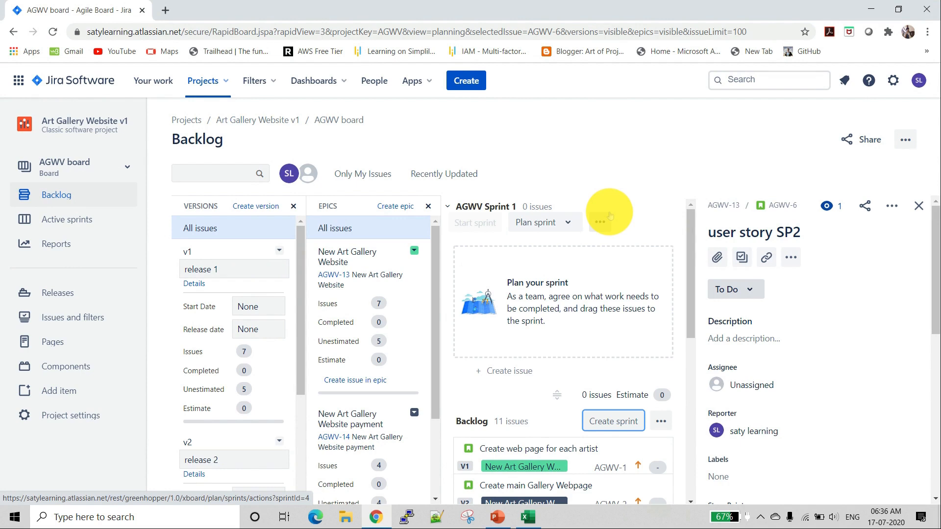
{"action": "scroll", "coordinate": [603, 260], "scroll_direction": "down", "scroll_amount": 3}
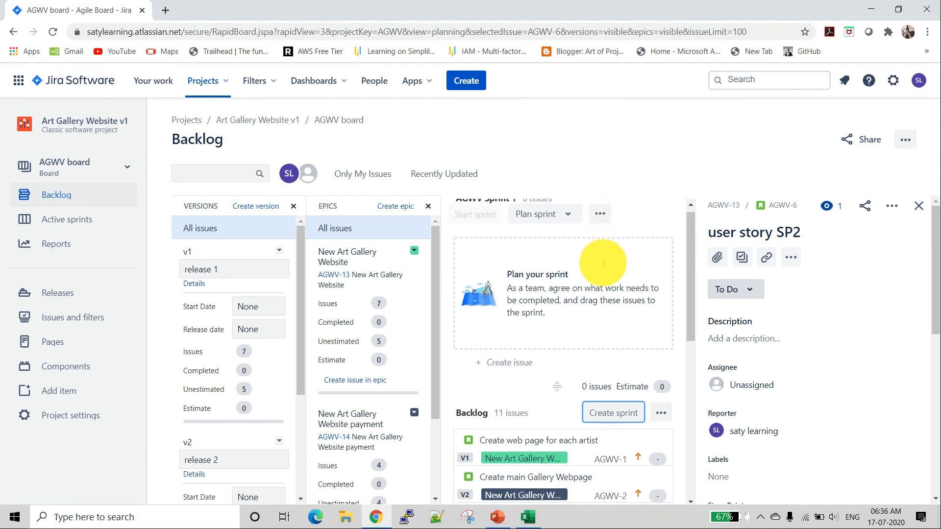
{"action": "scroll", "coordinate": [607, 260], "scroll_direction": "up", "scroll_amount": 3}
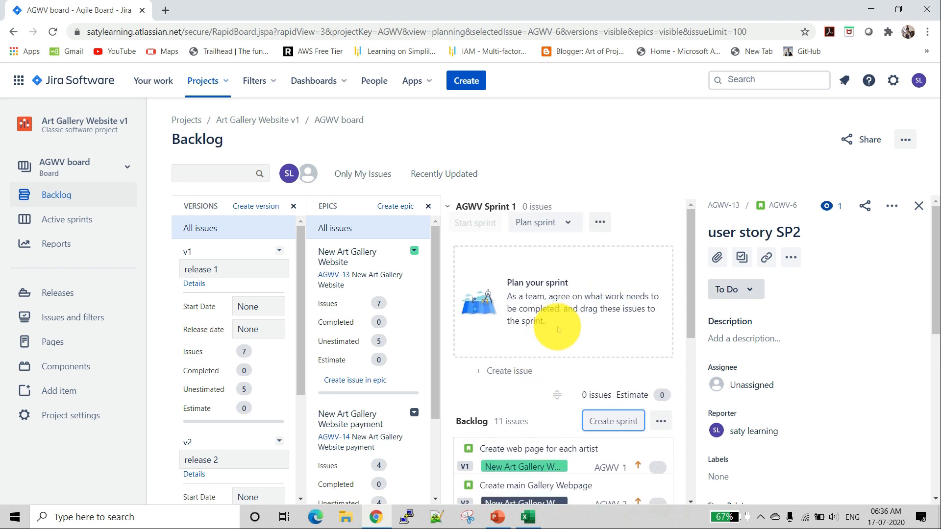
{"action": "left_click", "coordinate": [660, 422]}
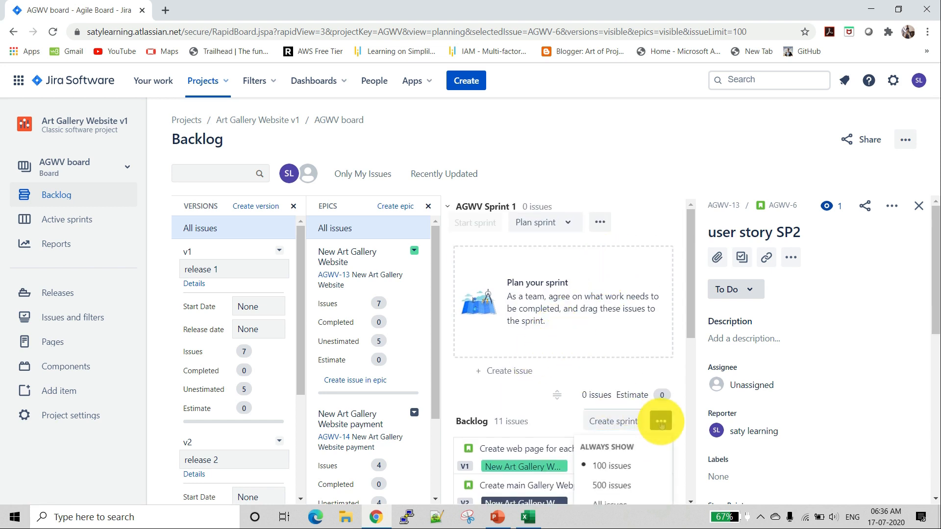
{"action": "scroll", "coordinate": [659, 376], "scroll_direction": "down", "scroll_amount": 4}
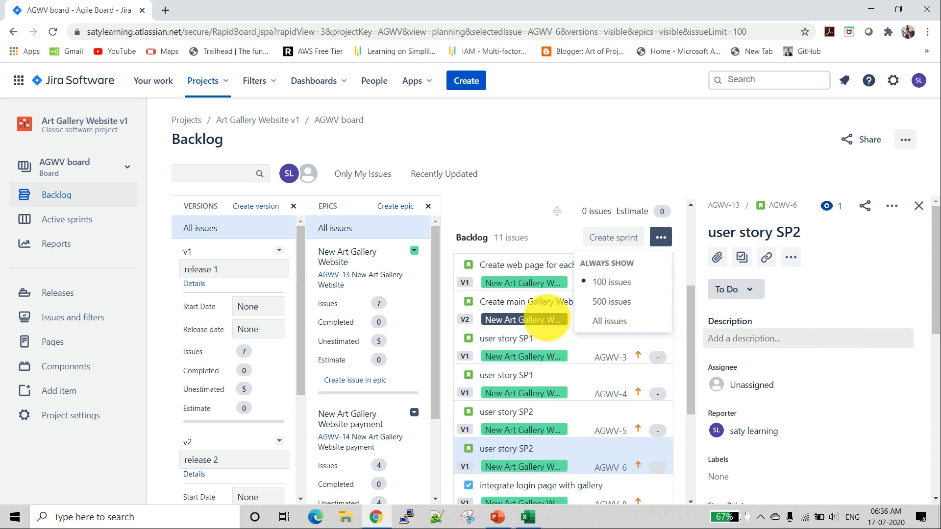
{"action": "scroll", "coordinate": [547, 318], "scroll_direction": "up", "scroll_amount": 4}
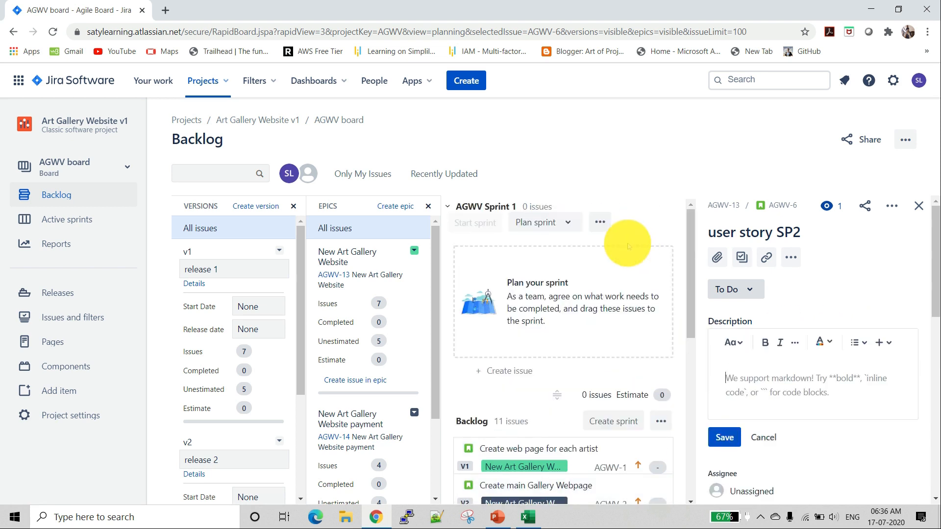
{"action": "left_click", "coordinate": [550, 228]}
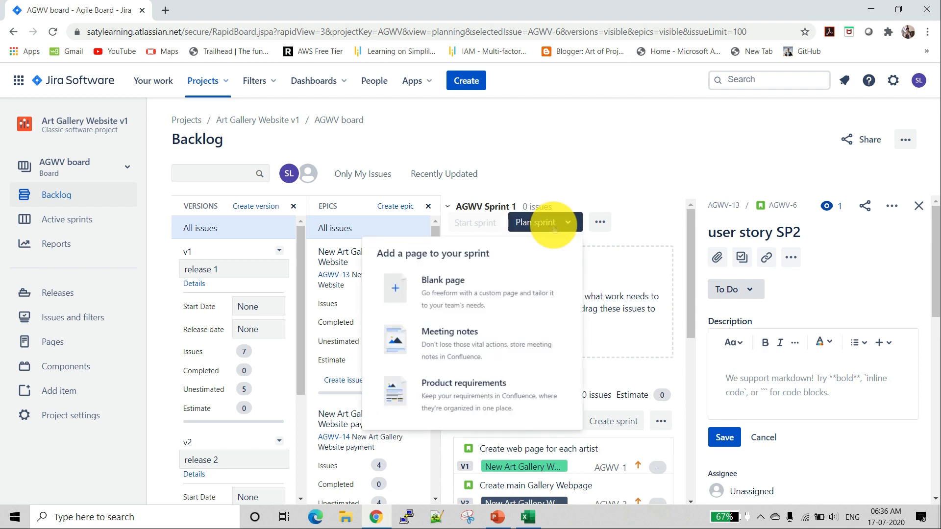
Set the goal of AGWV Sprint 1 to "creating New Art Gallery Website", taking the epic name from the Product Backlog sheet in Excel
{"action": "left_click", "coordinate": [600, 223]}
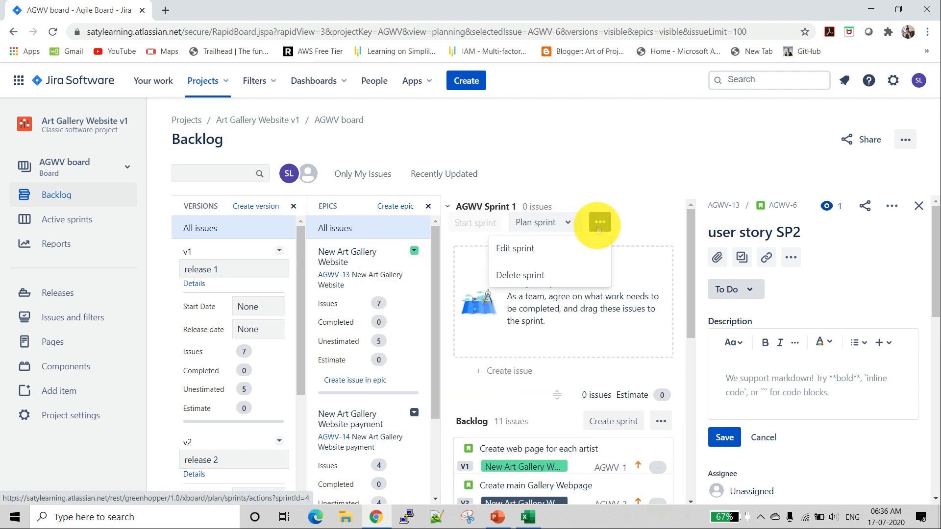
{"action": "left_click", "coordinate": [559, 247]}
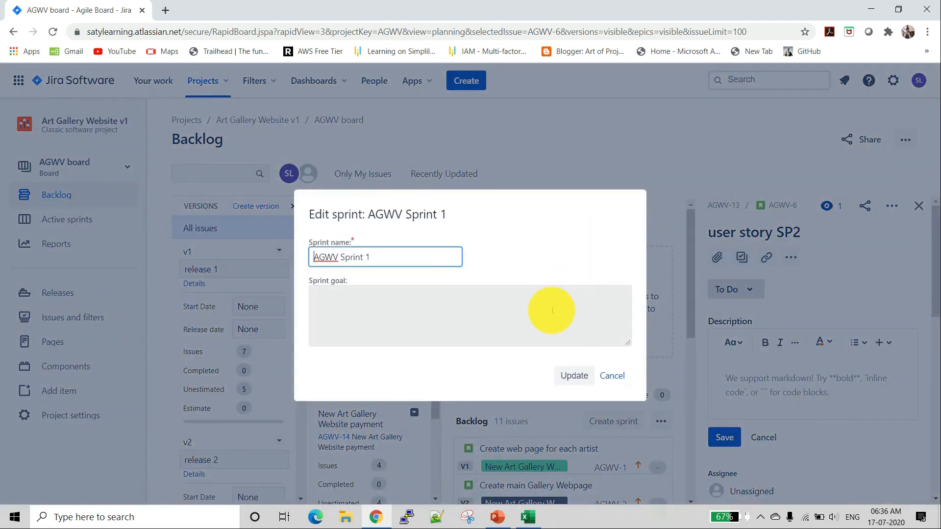
{"action": "left_click", "coordinate": [489, 300]}
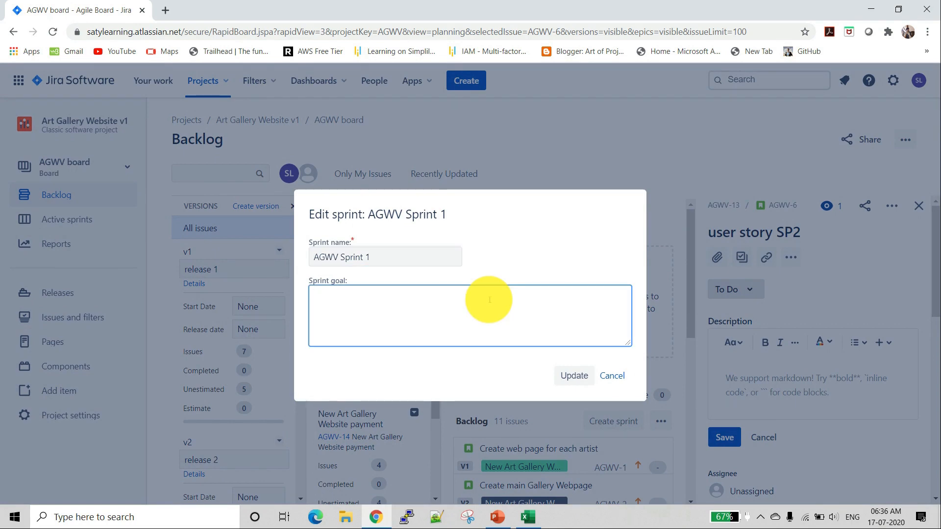
{"action": "key", "text": "alt+Tab"}
{"action": "key", "text": "alt+Tab"}
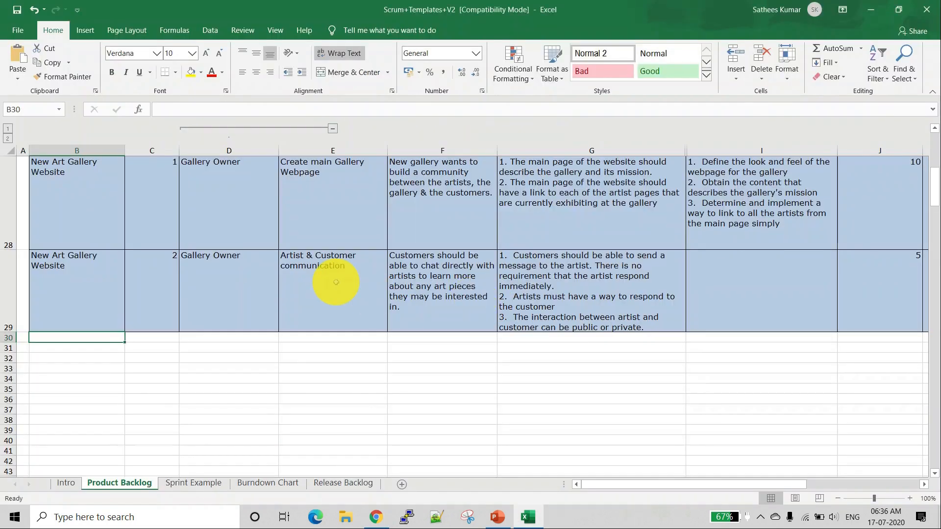
{"action": "scroll", "coordinate": [325, 283], "scroll_direction": "up", "scroll_amount": 5}
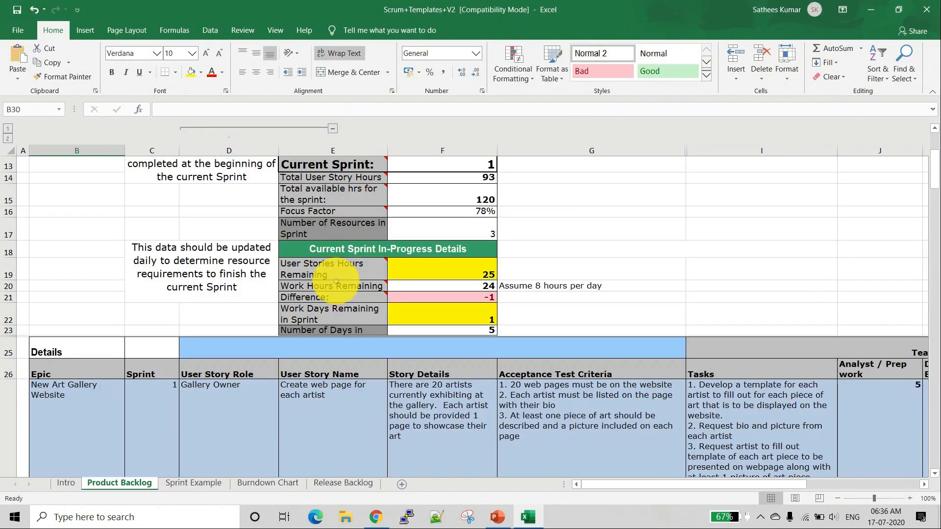
{"action": "left_click", "coordinate": [260, 398]}
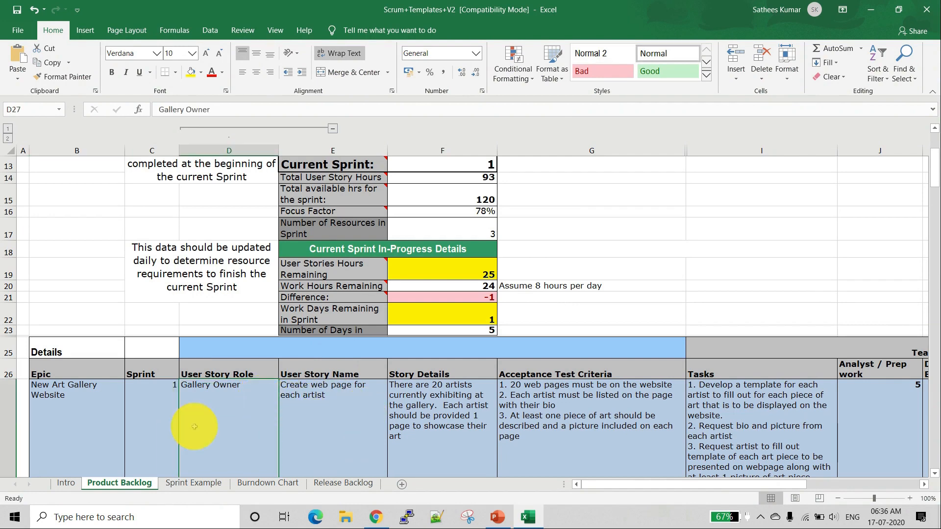
{"action": "double_click", "coordinate": [77, 391]}
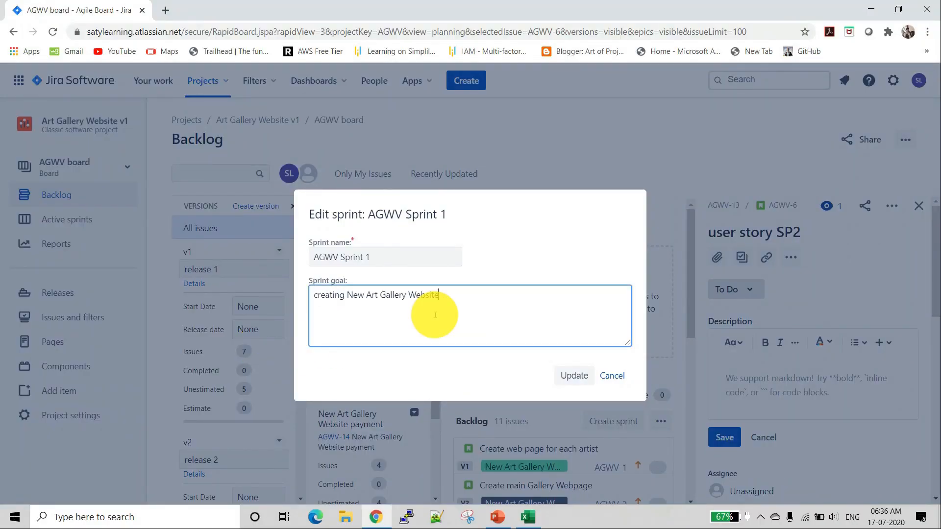
{"action": "left_click", "coordinate": [567, 377]}
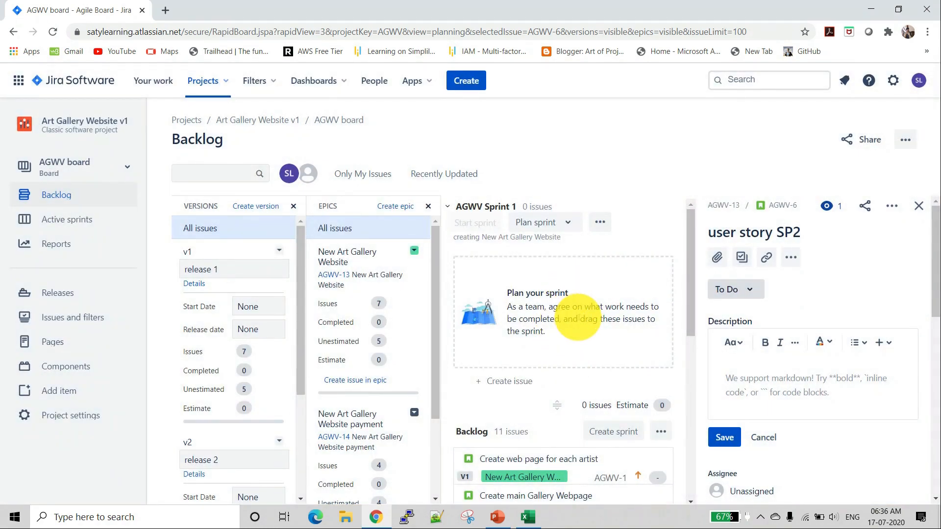
Move "Create web page for each artist" AGWV-1 and "user story SP1" AGWV-3 from the backlog into AGWV Sprint 1
{"action": "scroll", "coordinate": [578, 316], "scroll_direction": "down", "scroll_amount": 2}
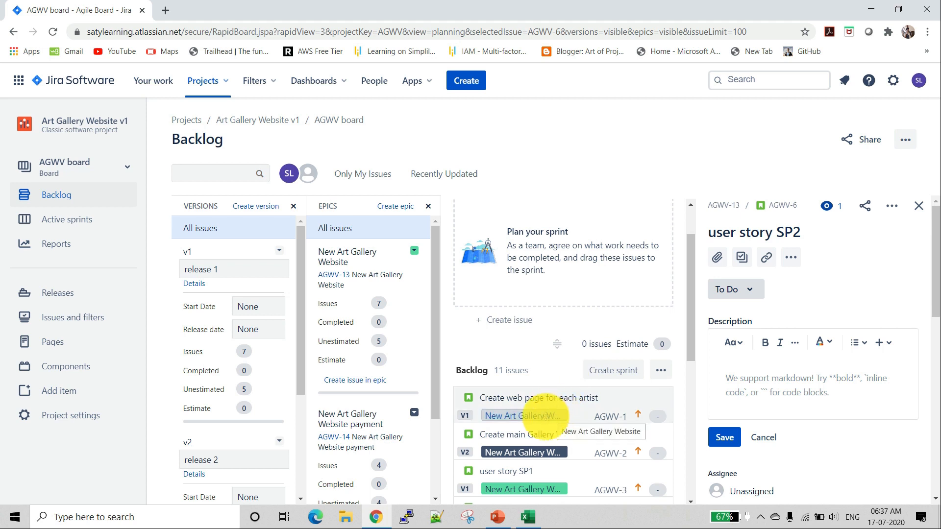
{"action": "scroll", "coordinate": [545, 417], "scroll_direction": "up", "scroll_amount": 2}
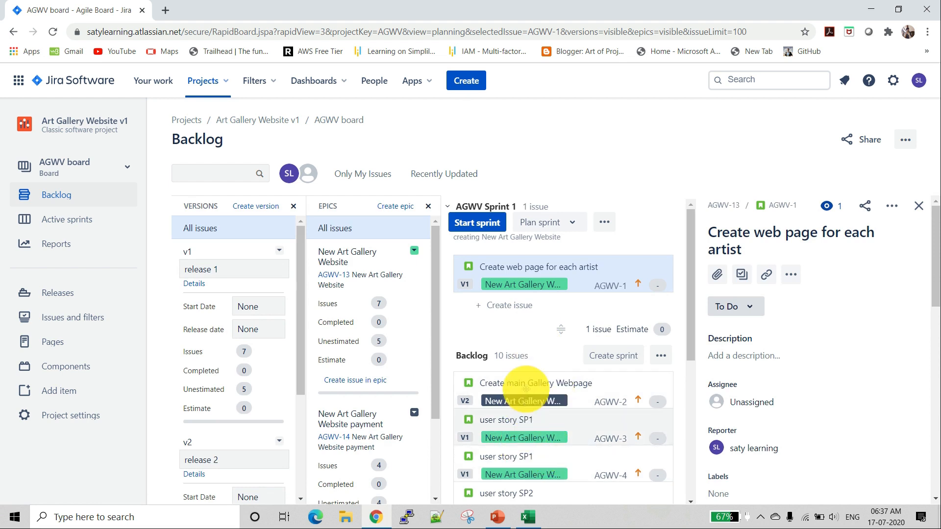
{"action": "left_click_drag", "start_coordinate": [526, 427], "coordinate": [526, 304]}
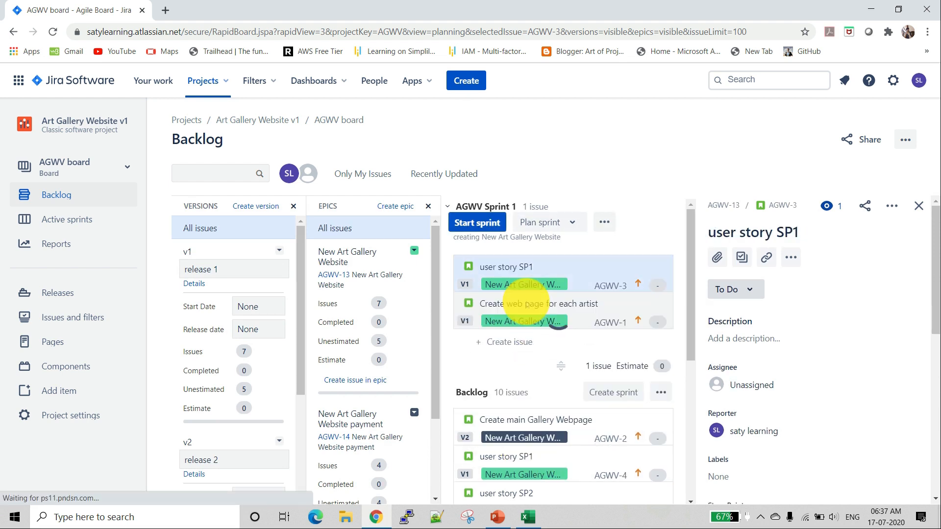
Move "user story SP2" AGWV-6, "Create main Gallery Webpage" AGWV-2 and "task SP1" AGWV-9 from the backlog into AGWV Sprint 1
{"action": "scroll", "coordinate": [522, 376], "scroll_direction": "down", "scroll_amount": 2}
{"action": "left_click_drag", "start_coordinate": [522, 393], "coordinate": [535, 220]}
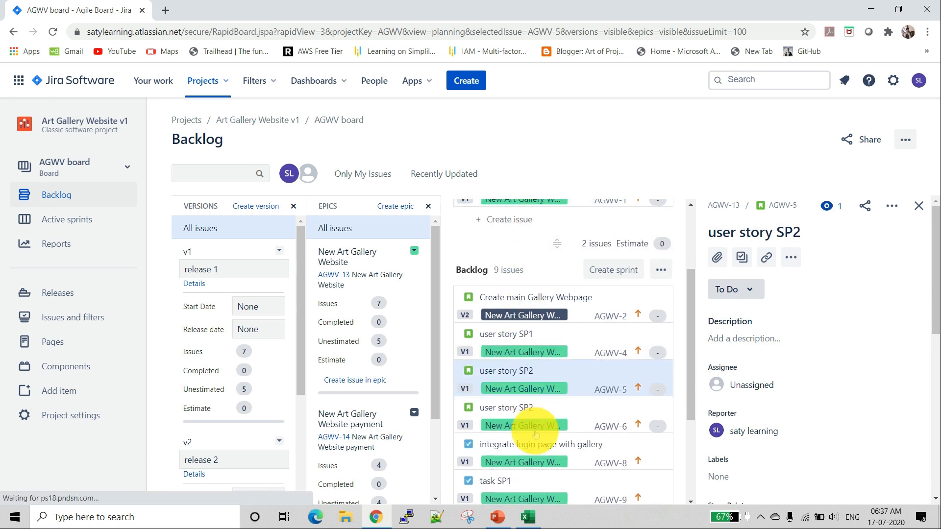
{"action": "scroll", "coordinate": [528, 427], "scroll_direction": "up", "scroll_amount": 2}
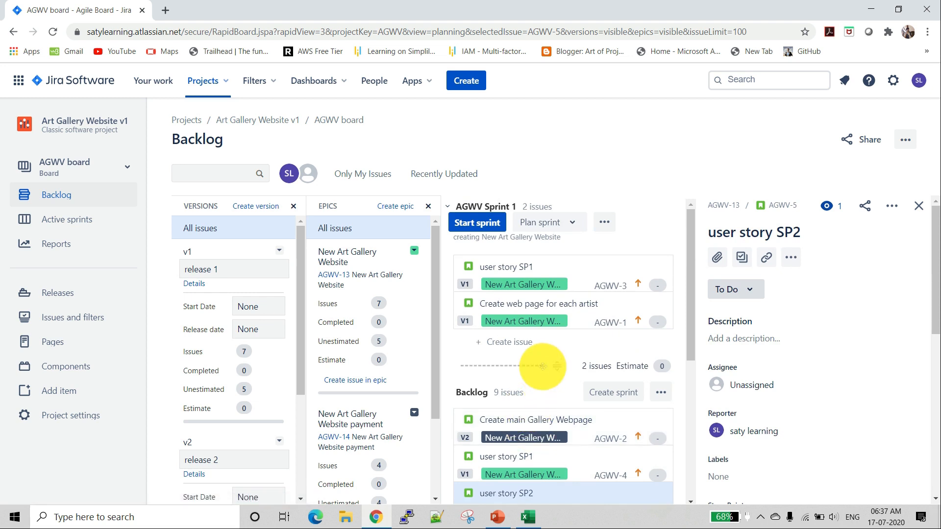
{"action": "scroll", "coordinate": [543, 367], "scroll_direction": "down", "scroll_amount": 1}
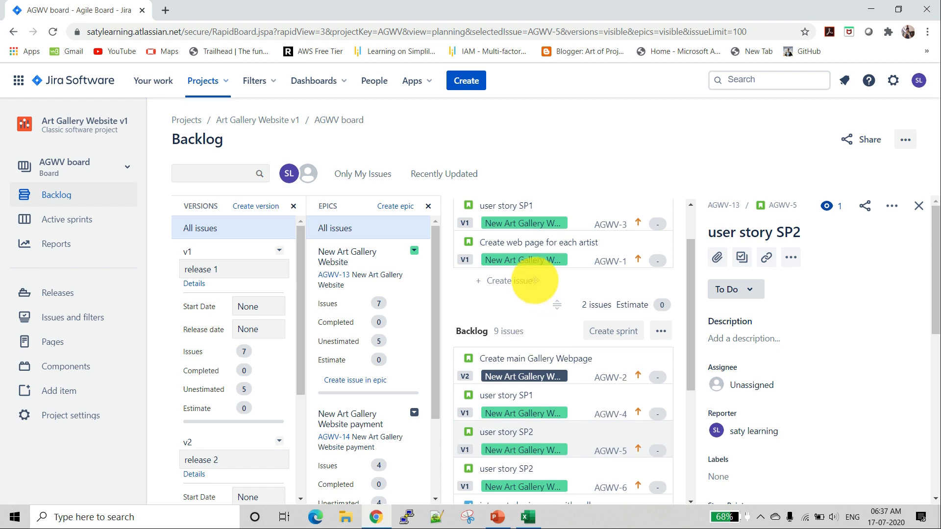
{"action": "left_click_drag", "start_coordinate": [534, 279], "coordinate": [535, 277]}
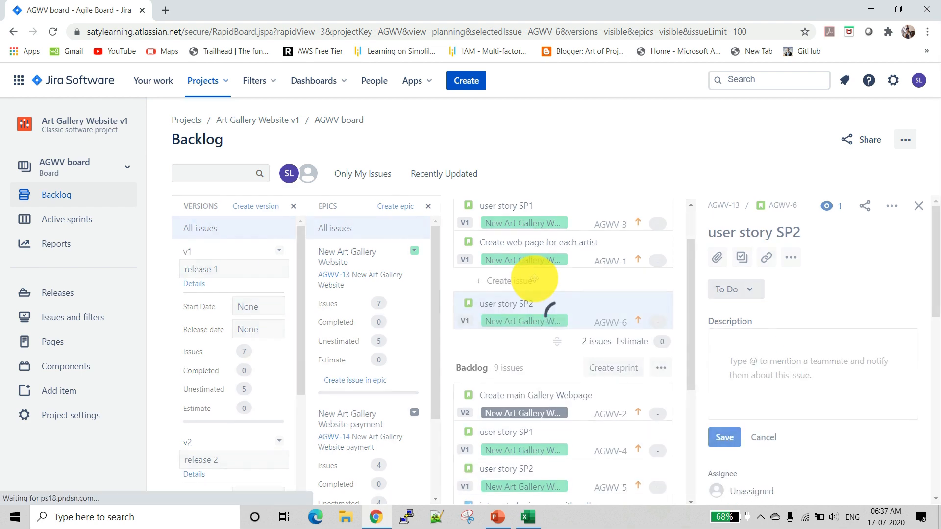
{"action": "scroll", "coordinate": [535, 332], "scroll_direction": "down", "scroll_amount": 2}
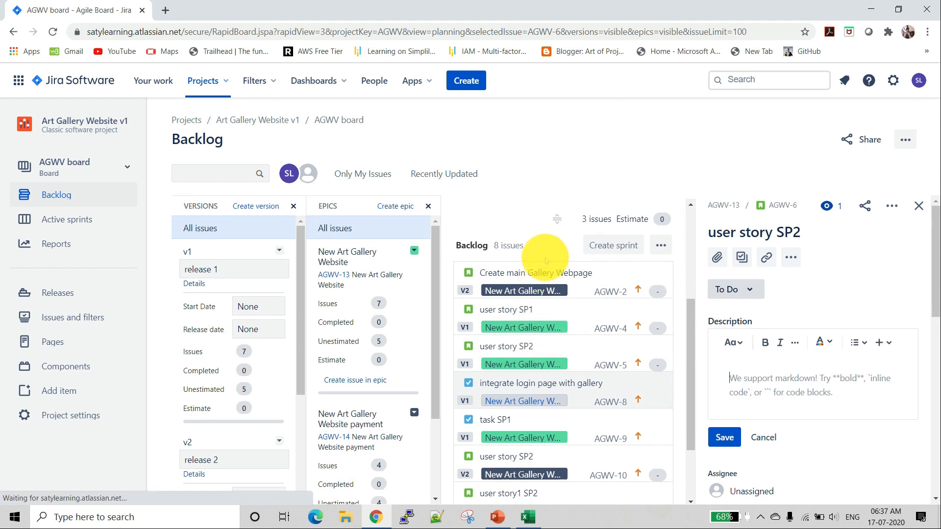
{"action": "mouse_move", "coordinate": [539, 265]}
{"action": "left_mouse_down"}
{"action": "mouse_move", "coordinate": [531, 248]}
{"action": "mouse_move", "coordinate": [546, 260]}
{"action": "left_mouse_up"}
{"action": "left_click_drag", "start_coordinate": [547, 255], "coordinate": [543, 252]}
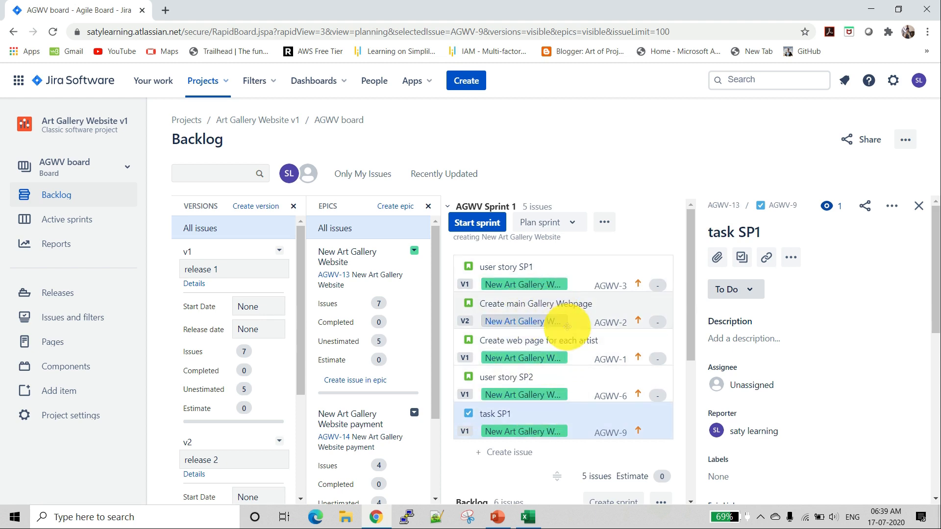
Start AGWV Sprint 1 with start date 17/Jul/20 06:39 AM and end date 31/Jul/20 06:39 AM
{"action": "left_click", "coordinate": [488, 224]}
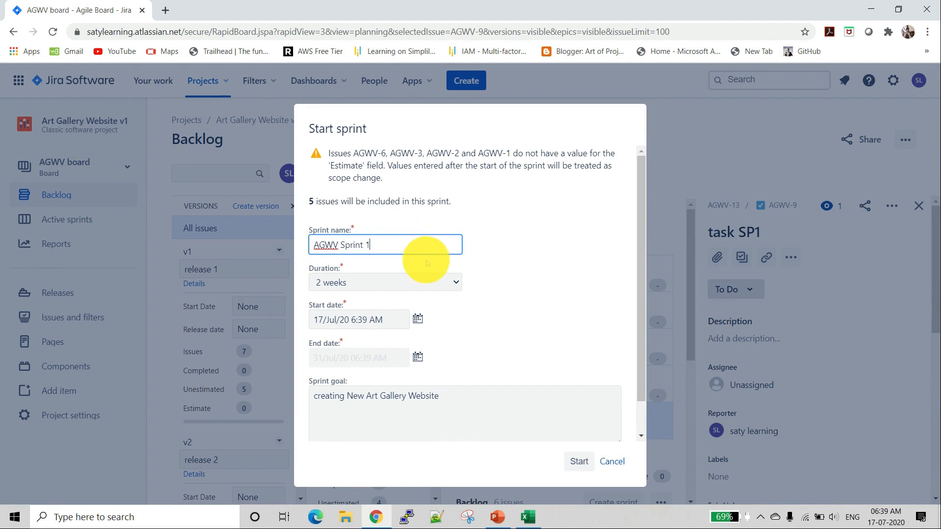
{"action": "left_click", "coordinate": [399, 316]}
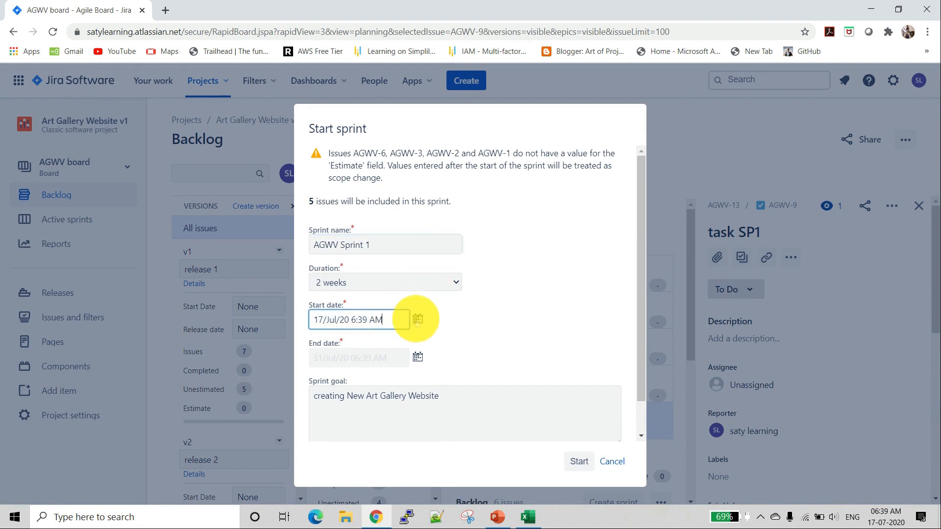
{"action": "left_click", "coordinate": [418, 319]}
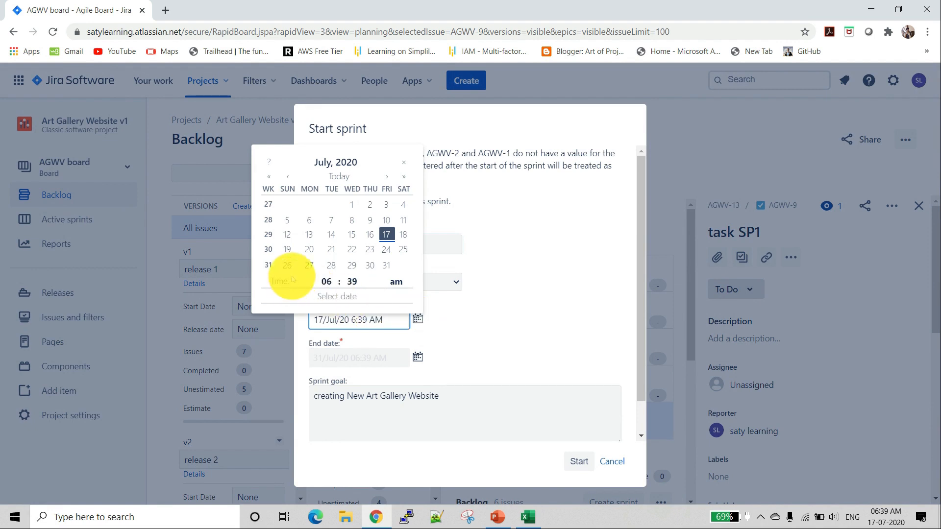
{"action": "left_click", "coordinate": [387, 235]}
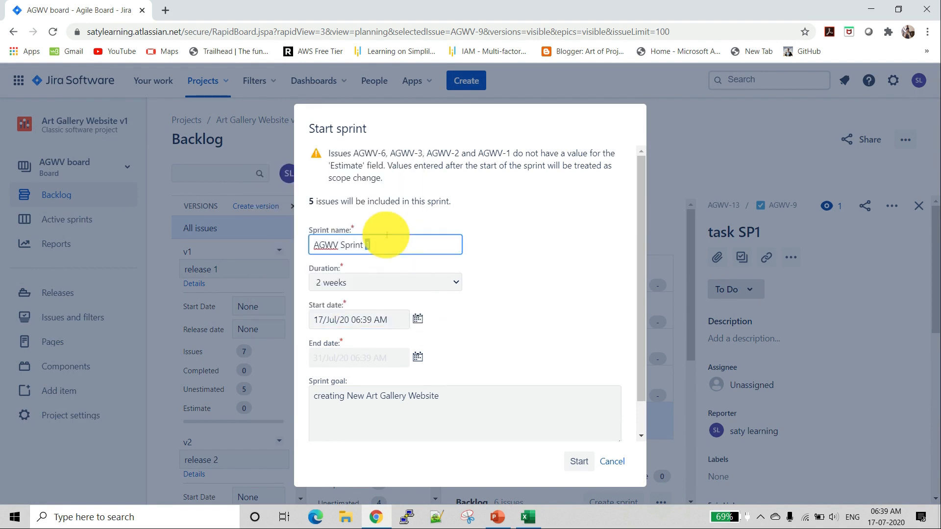
{"action": "left_click", "coordinate": [418, 358]}
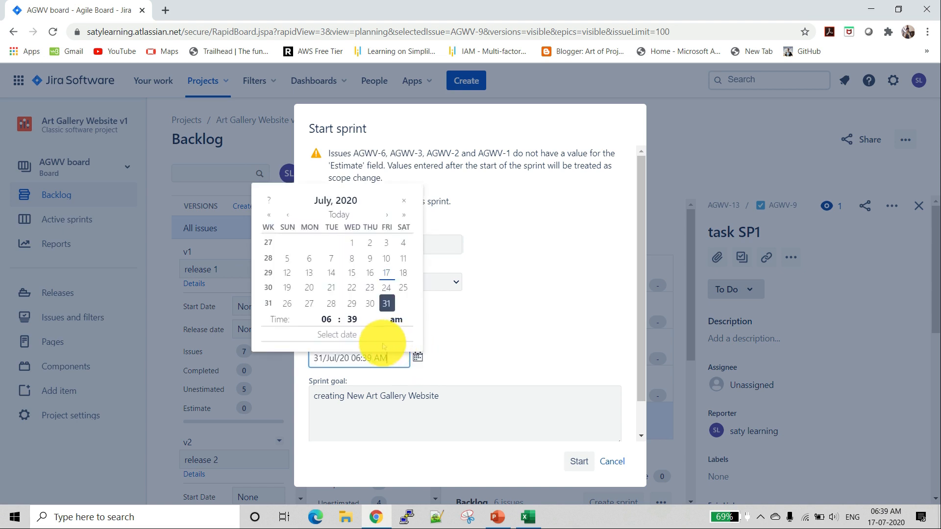
{"action": "left_click", "coordinate": [386, 303]}
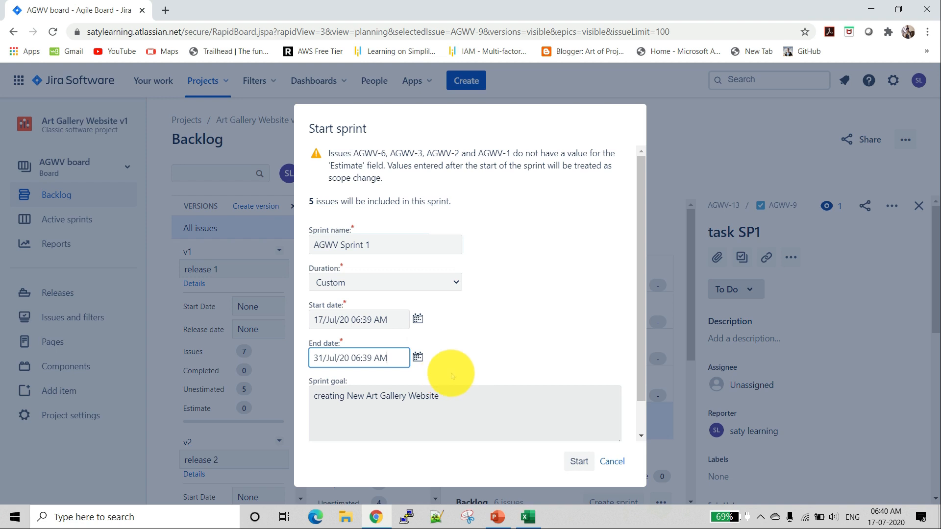
{"action": "scroll", "coordinate": [520, 384], "scroll_direction": "down", "scroll_amount": 1}
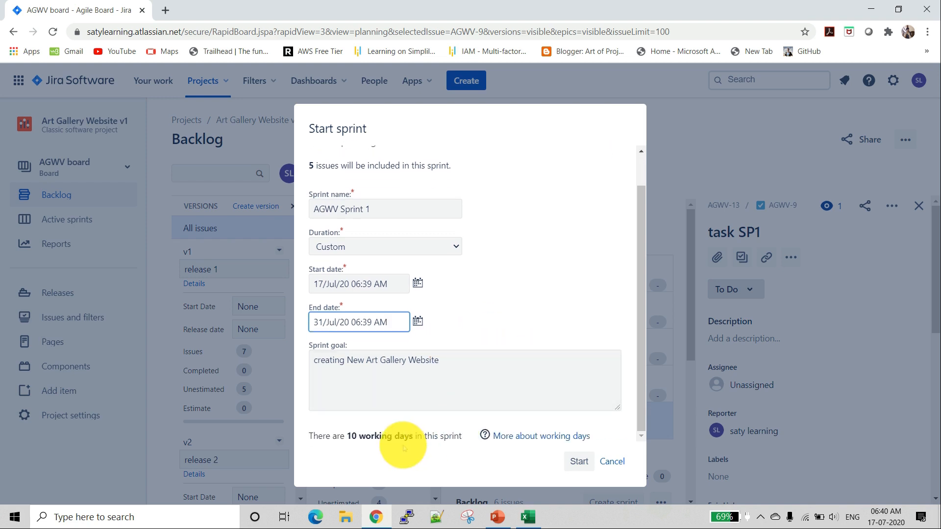
{"action": "left_click", "coordinate": [376, 437]}
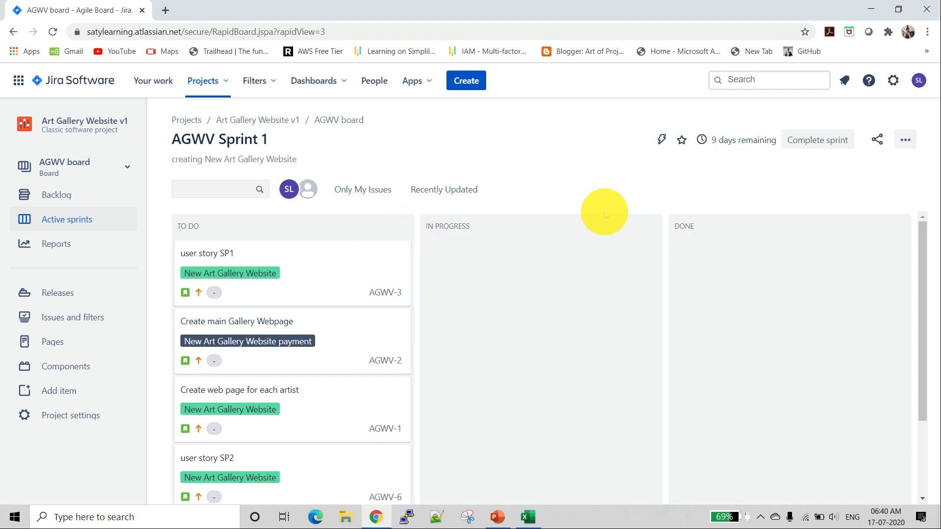
Add a "DEV Completed" column to the AGWV board in the board's column settings
{"action": "left_click", "coordinate": [906, 143]}
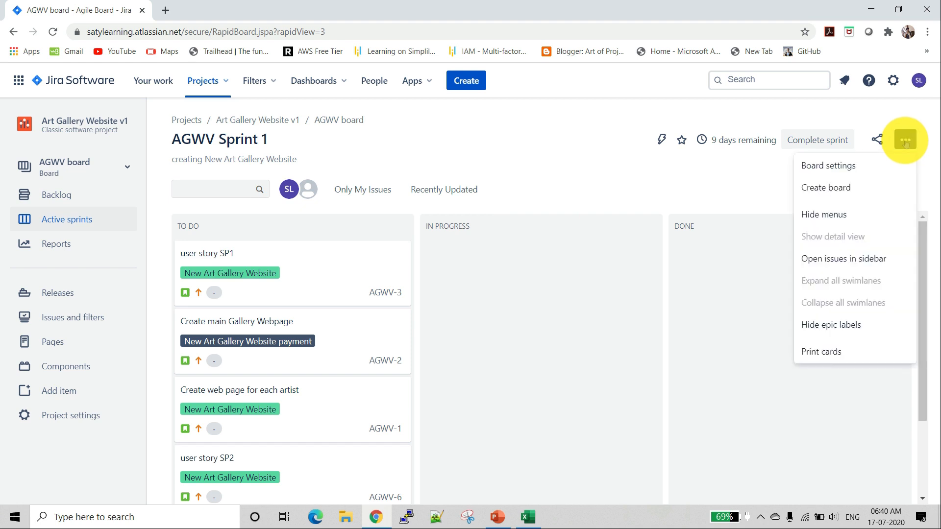
{"action": "left_click", "coordinate": [866, 169]}
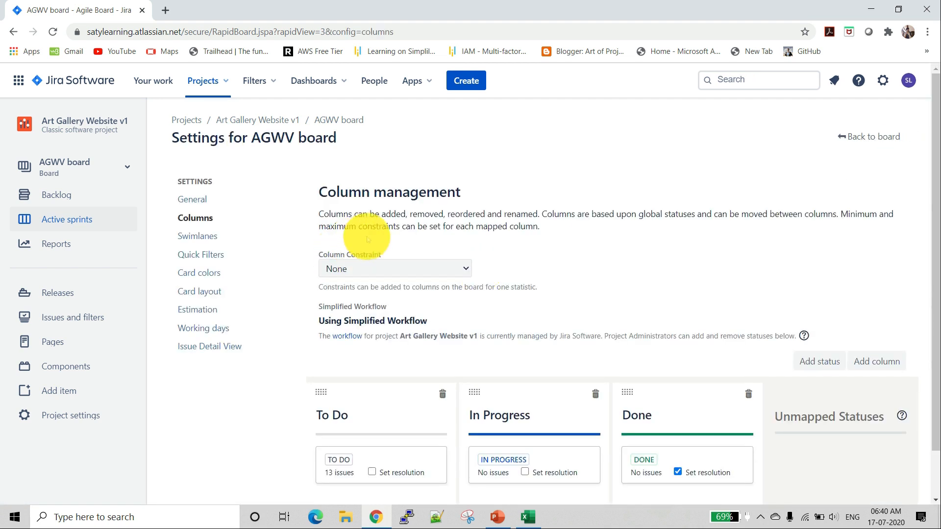
{"action": "scroll", "coordinate": [454, 304], "scroll_direction": "down", "scroll_amount": 1}
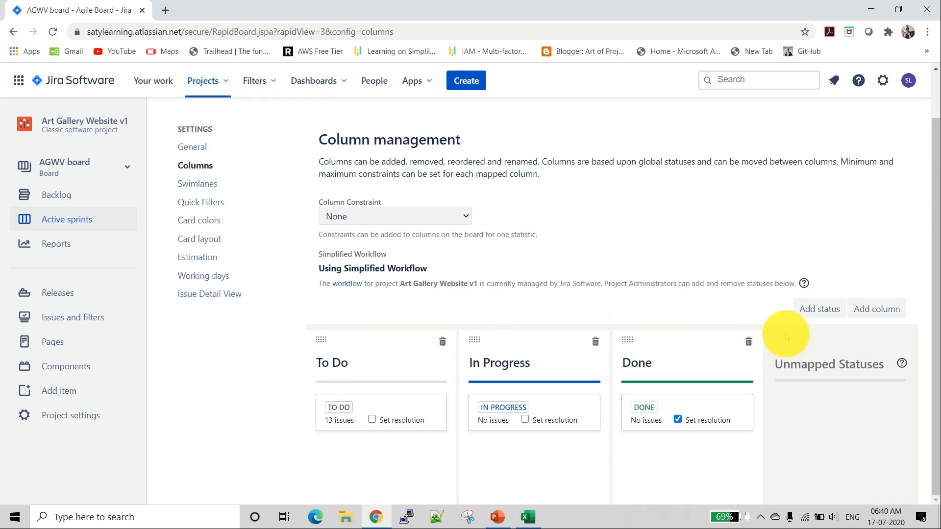
{"action": "left_click", "coordinate": [873, 312]}
{"action": "type", "text": "DEV Completed"}
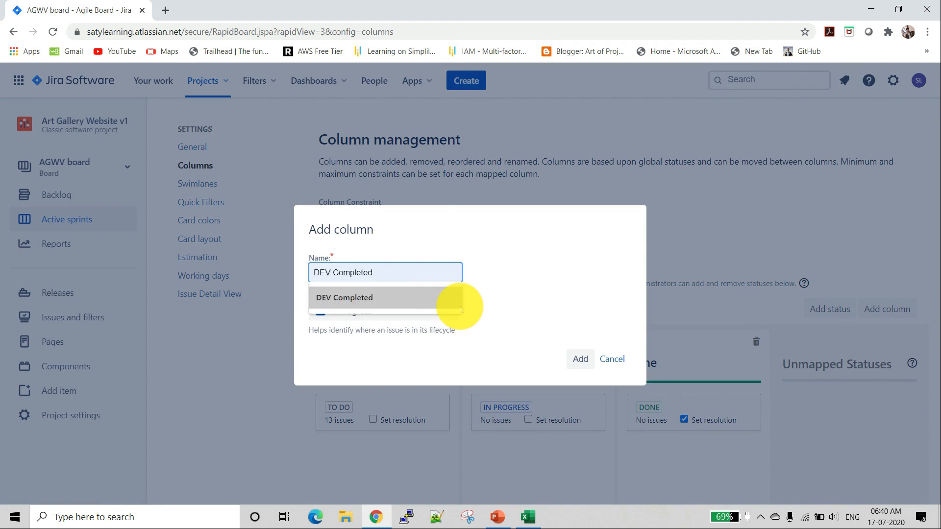
{"action": "left_click", "coordinate": [386, 297]}
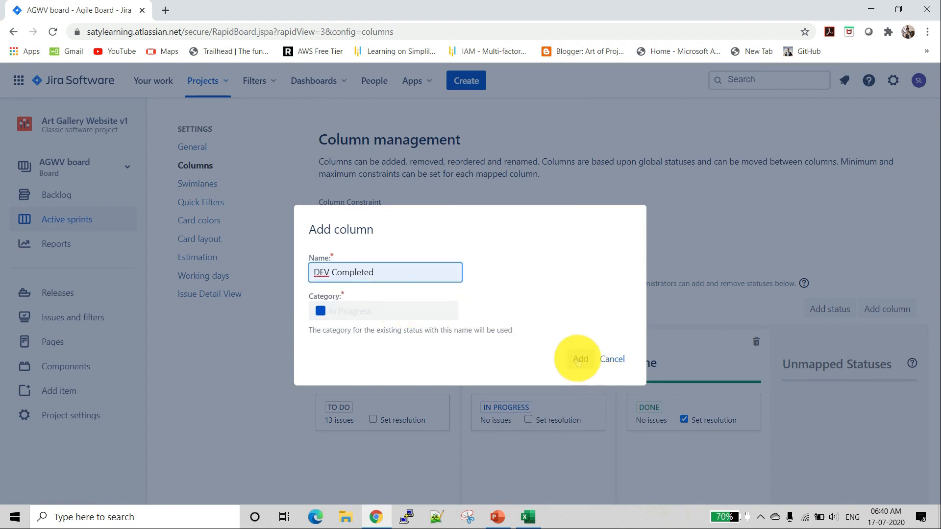
{"action": "left_click", "coordinate": [579, 361]}
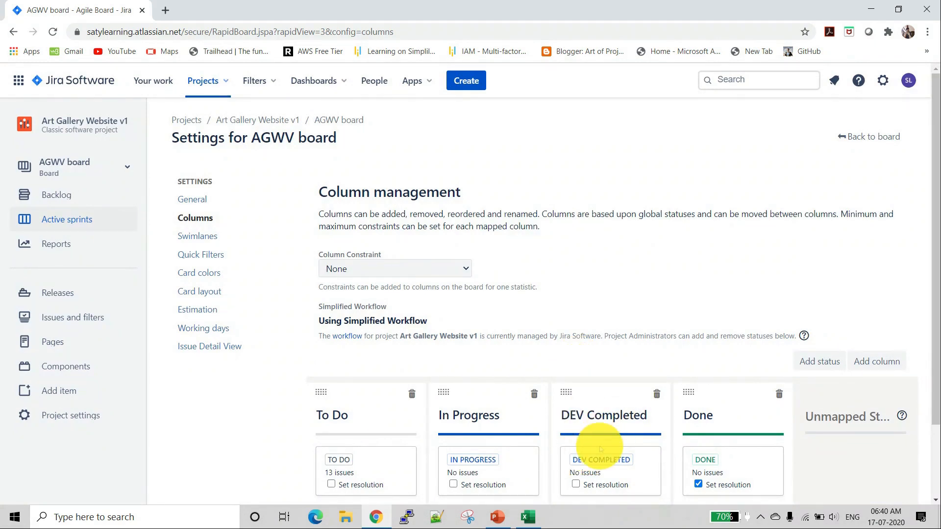
Add a "Test Completed" column to the AGWV board
{"action": "left_click_drag", "start_coordinate": [613, 406], "coordinate": [576, 395]}
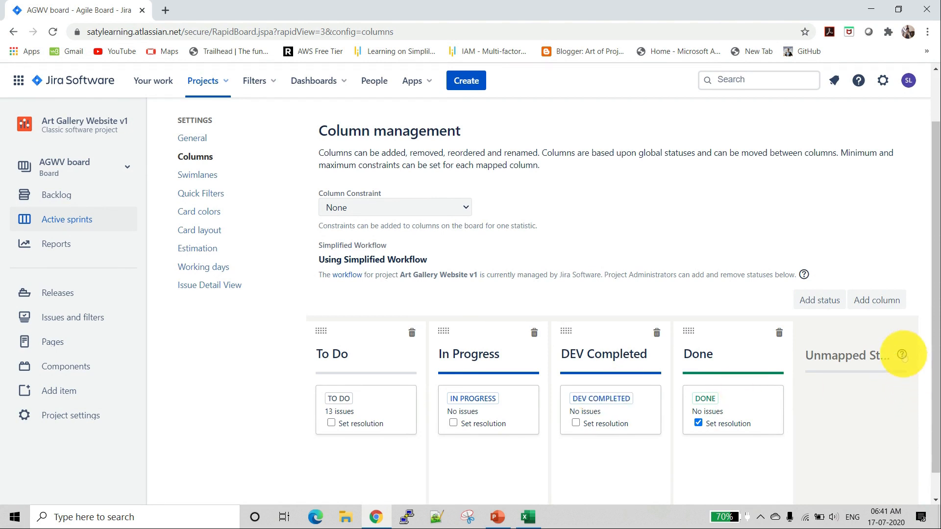
{"action": "left_click", "coordinate": [881, 305]}
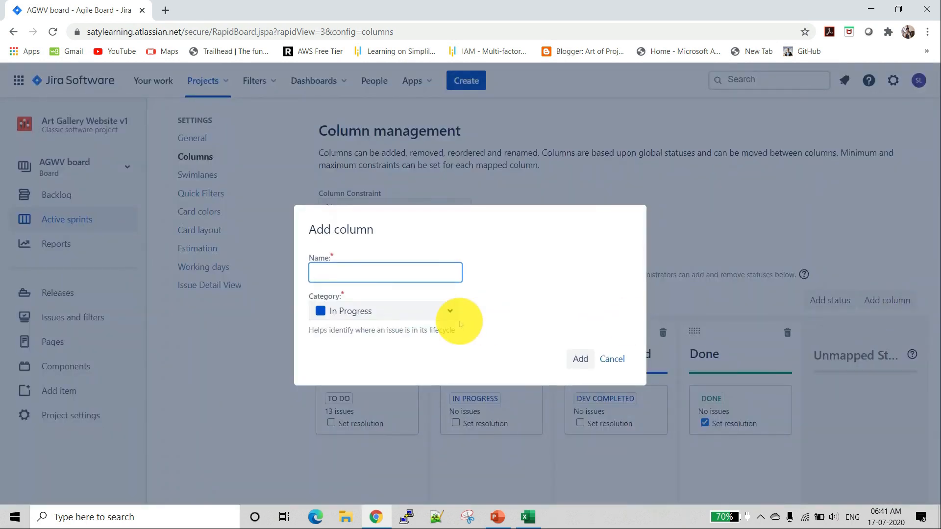
{"action": "type", "text": "T"}
{"action": "left_click", "coordinate": [346, 297]}
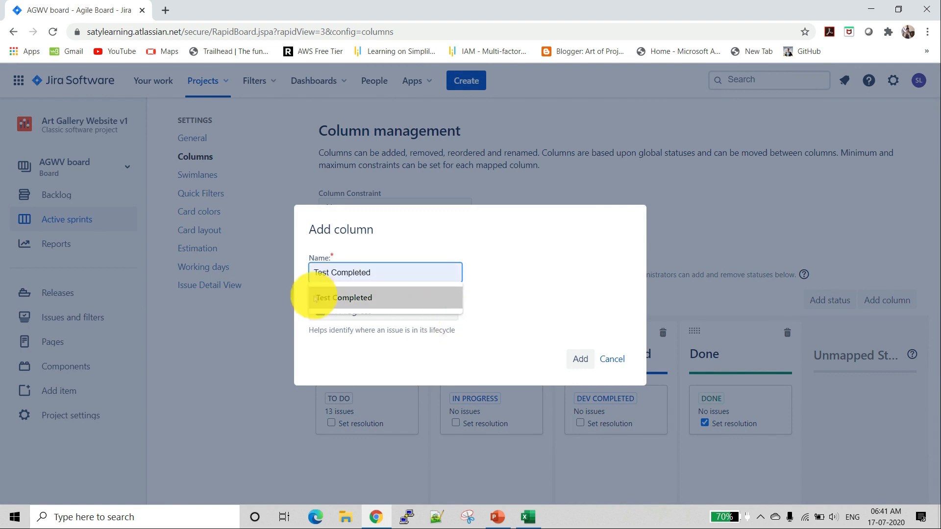
{"action": "left_click", "coordinate": [584, 358]}
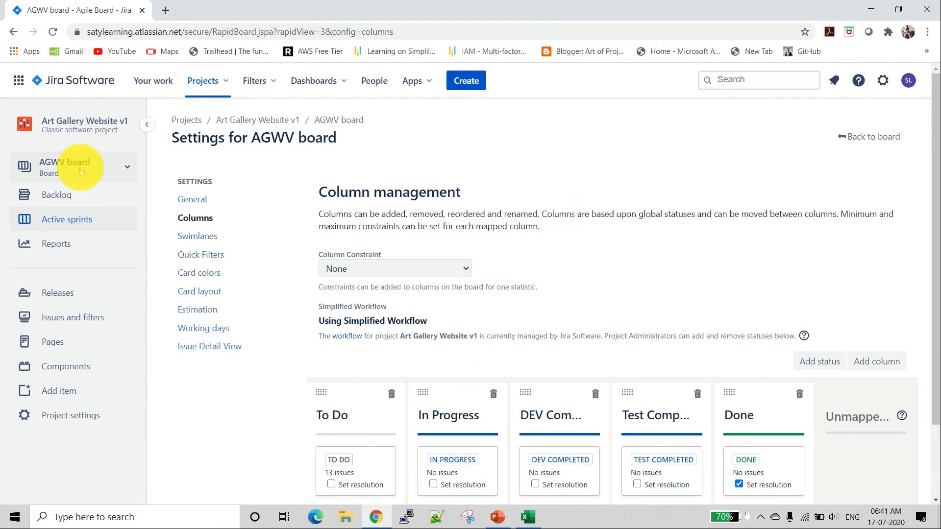
Return to the backlog and assign "user story SP1" AGWV-3 in AGWV Sprint 1 to the second team member suggested
{"action": "left_click", "coordinate": [79, 196]}
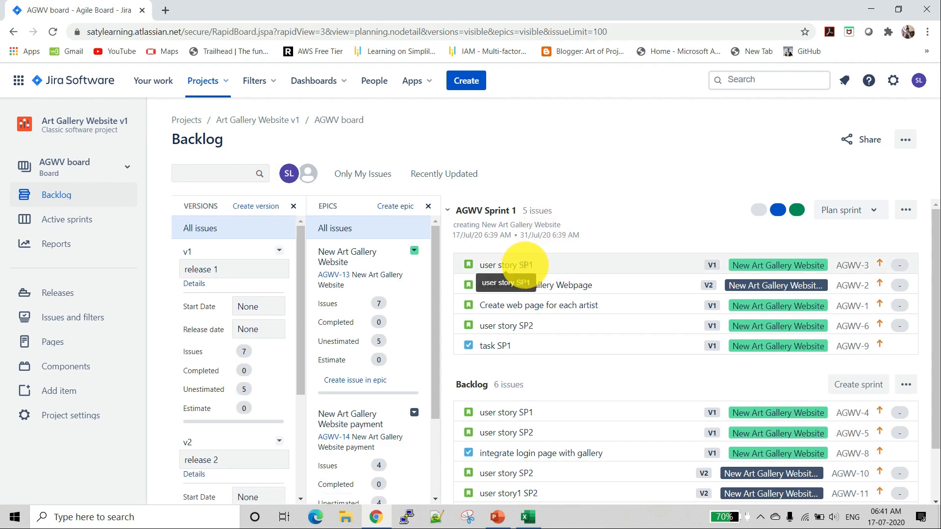
{"action": "left_click", "coordinate": [525, 265]}
{"action": "right_click", "coordinate": [525, 269]}
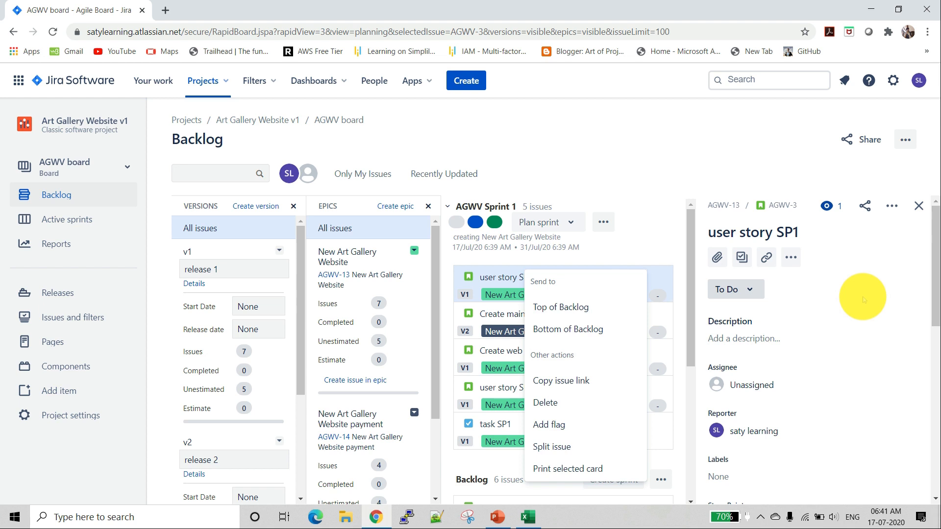
{"action": "left_click", "coordinate": [864, 297]}
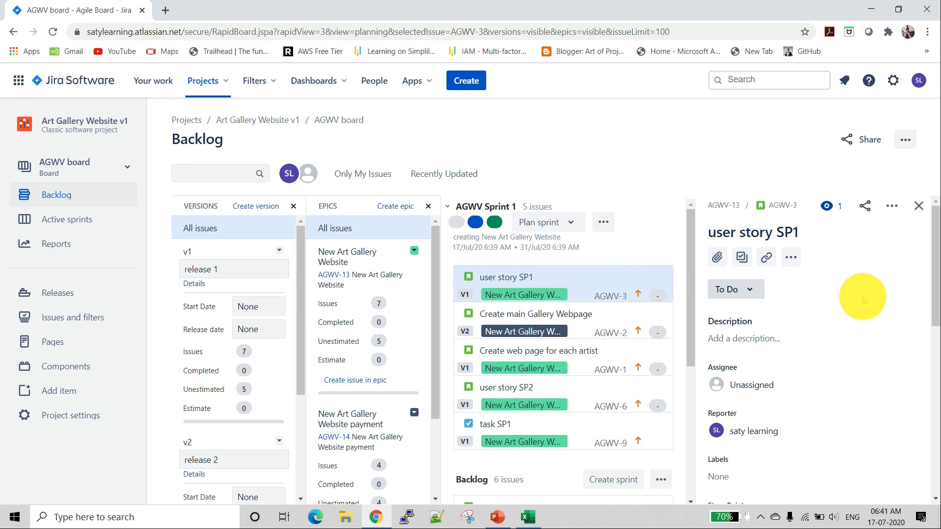
{"action": "scroll", "coordinate": [864, 299], "scroll_direction": "down", "scroll_amount": 3}
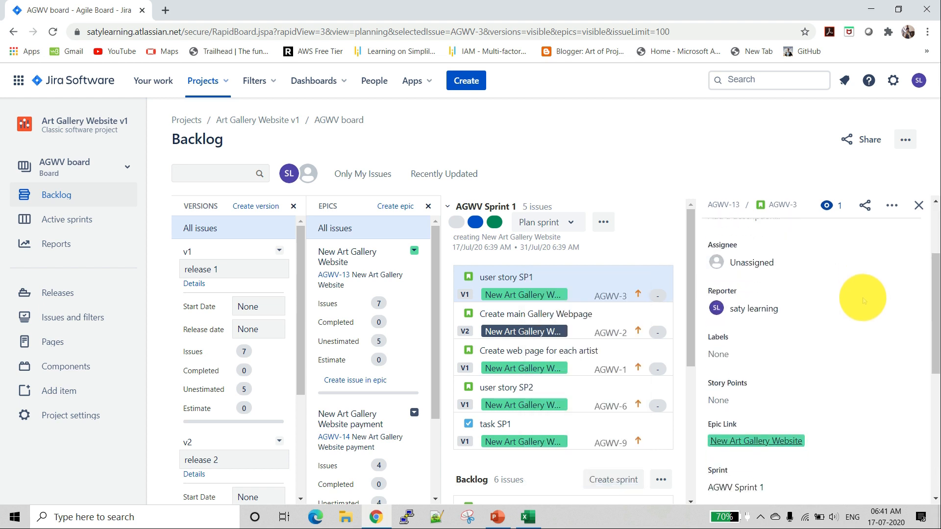
{"action": "scroll", "coordinate": [864, 298], "scroll_direction": "up", "scroll_amount": 3}
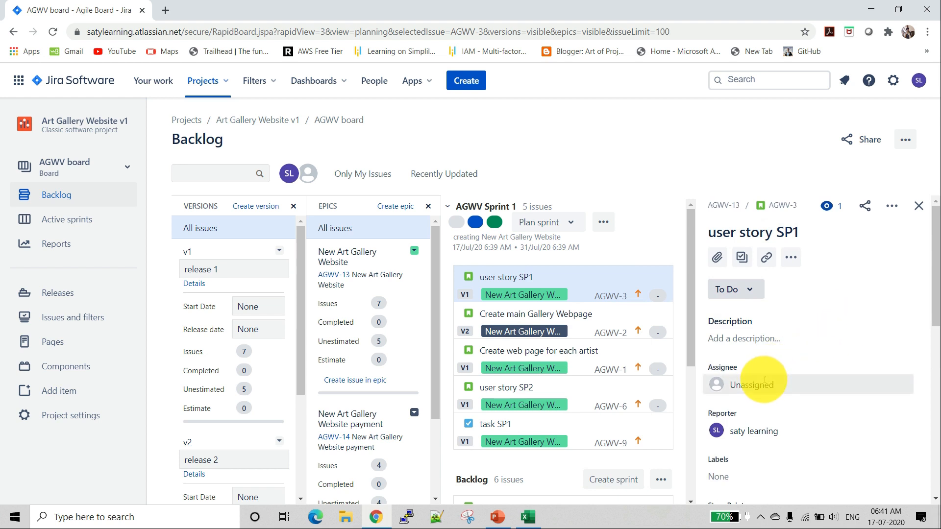
{"action": "left_click", "coordinate": [764, 385]}
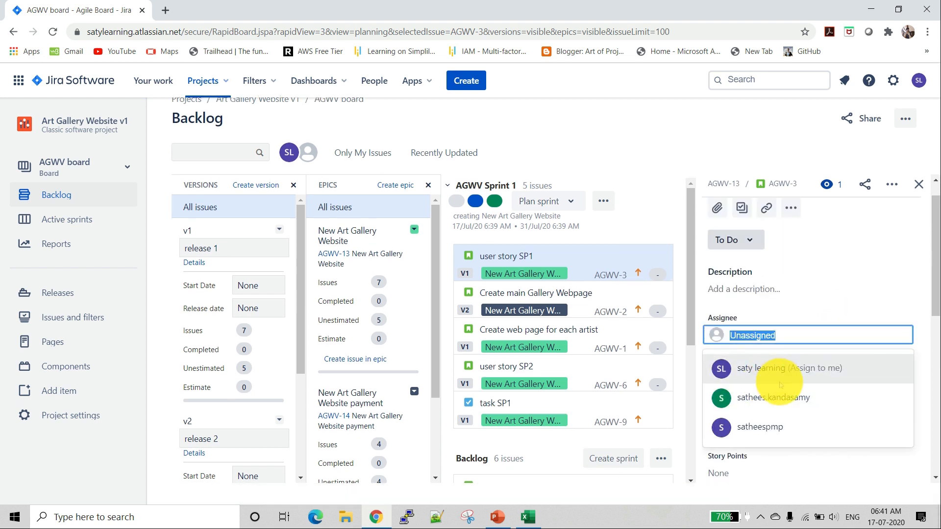
{"action": "left_click", "coordinate": [778, 397]}
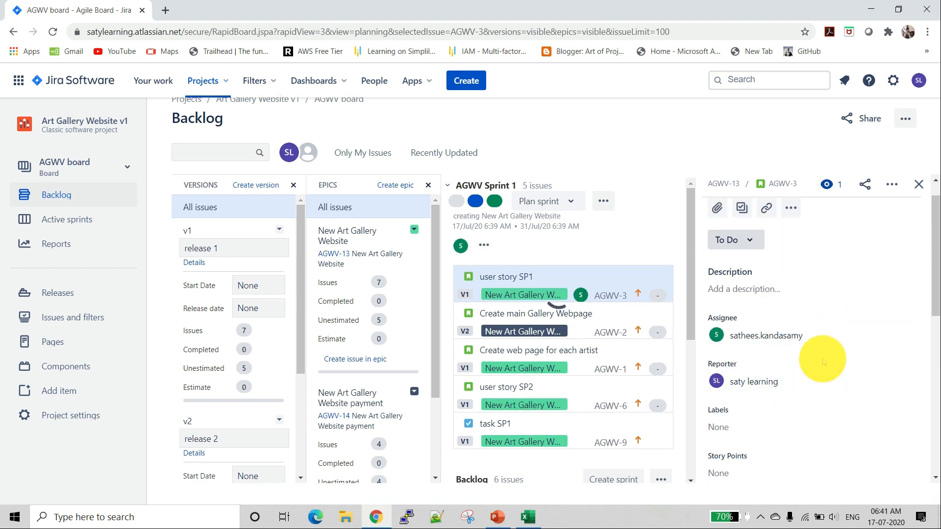
Expand the hidden fields of AGWV-3 and examine its Original Estimate, Time tracking and Components
{"action": "scroll", "coordinate": [824, 362], "scroll_direction": "down", "scroll_amount": 6}
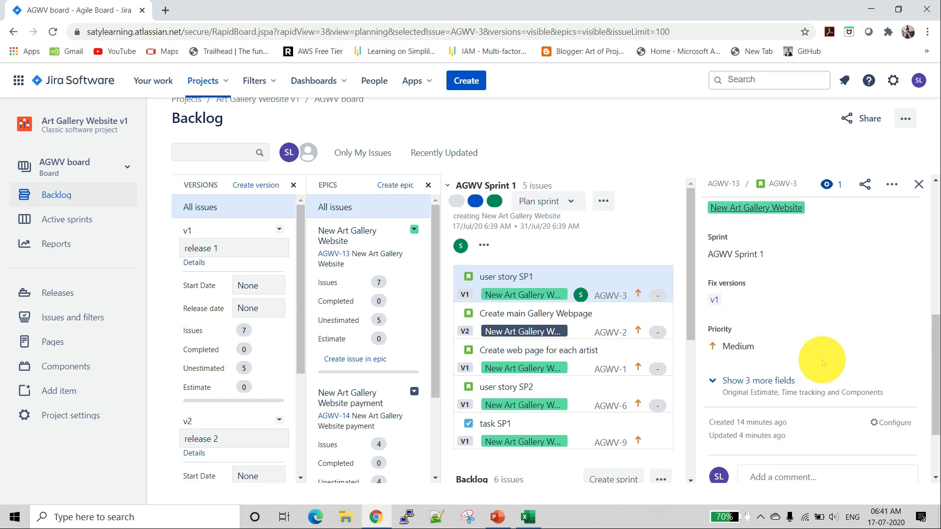
{"action": "scroll", "coordinate": [823, 363], "scroll_direction": "down", "scroll_amount": 2}
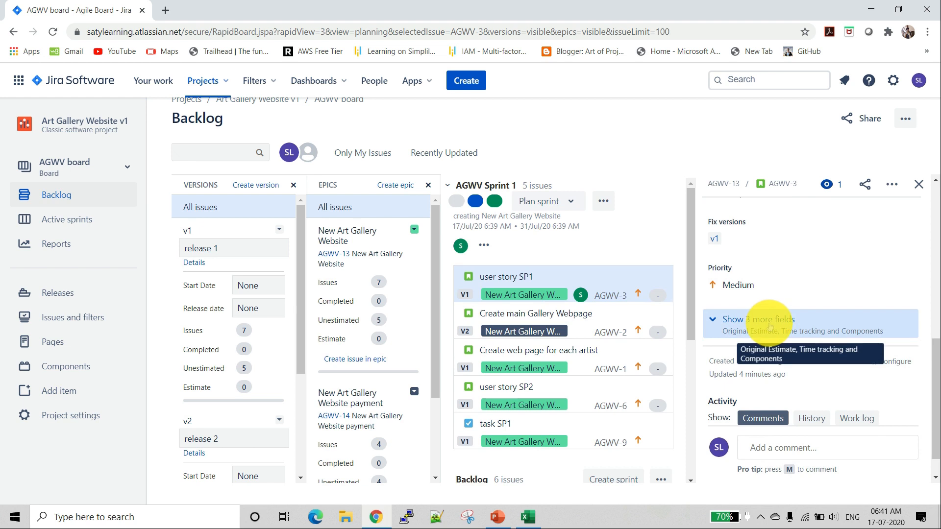
{"action": "left_click", "coordinate": [770, 326]}
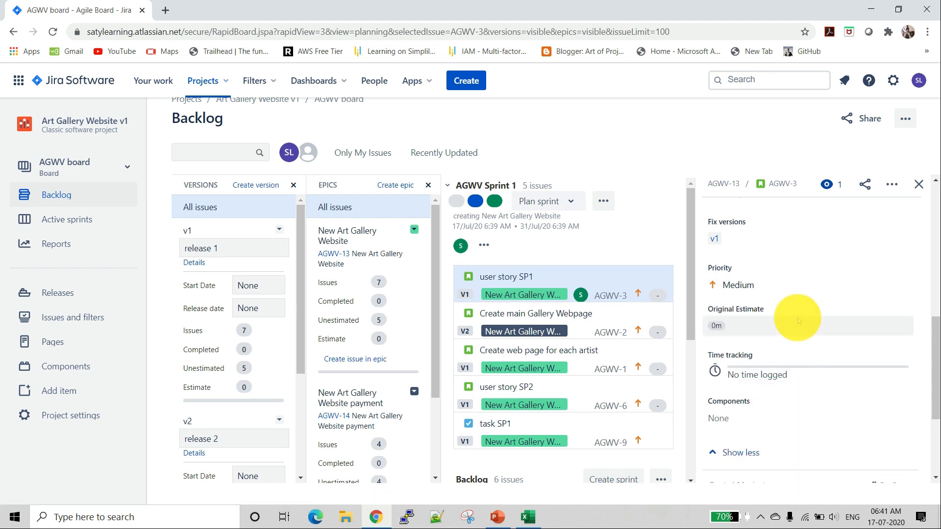
{"action": "scroll", "coordinate": [809, 326], "scroll_direction": "up", "scroll_amount": 6}
{"action": "scroll", "coordinate": [798, 319], "scroll_direction": "up", "scroll_amount": 6}
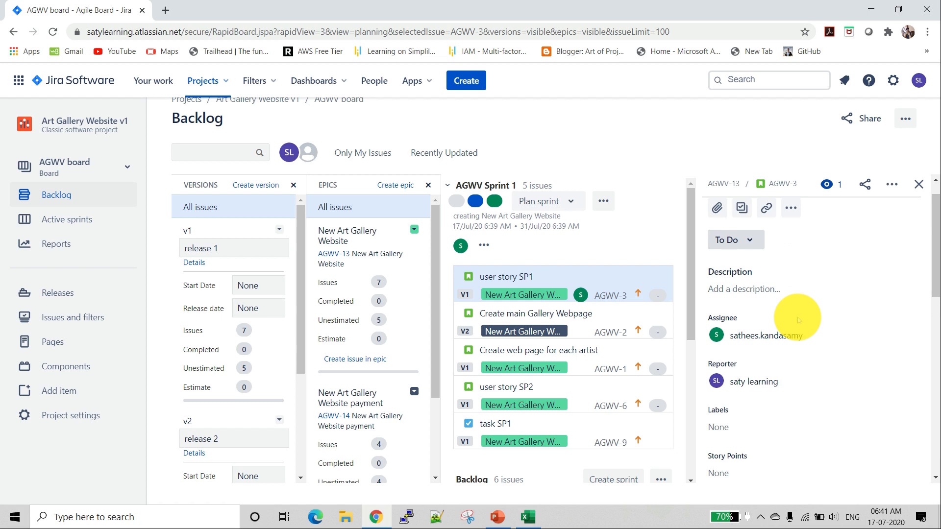
Set the Story Points of "user story SP1" AGWV-3 in AGWV Sprint 1 to 3
{"action": "scroll", "coordinate": [798, 320], "scroll_direction": "down", "scroll_amount": 2}
{"action": "scroll", "coordinate": [798, 320], "scroll_direction": "down", "scroll_amount": 2}
{"action": "left_click", "coordinate": [743, 351]}
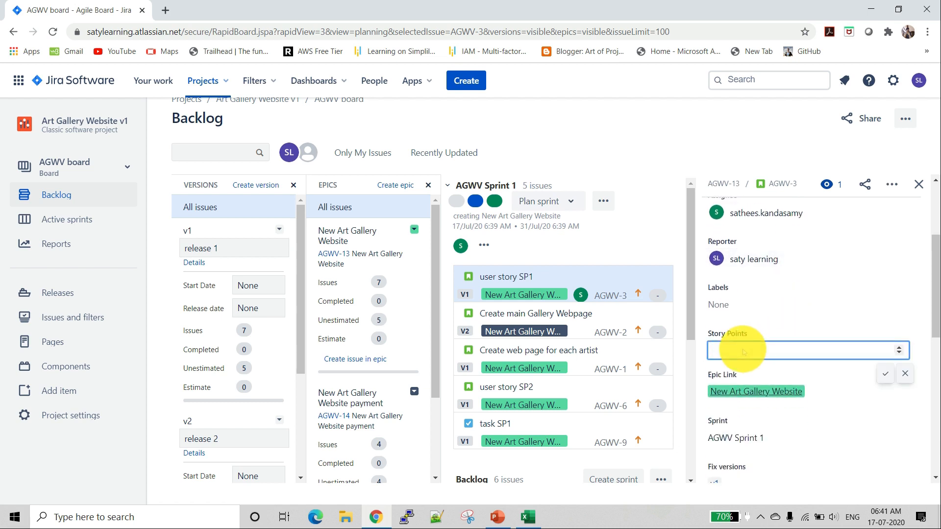
{"action": "type", "text": "3"}
{"action": "left_click", "coordinate": [885, 373]}
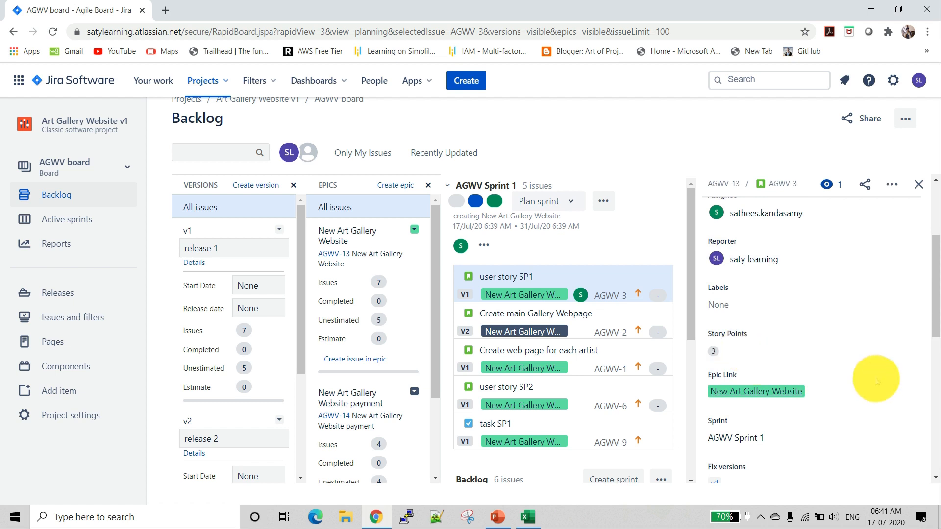
Set the Original Estimate of AGWV-3 to 1d
{"action": "scroll", "coordinate": [821, 401], "scroll_direction": "down", "scroll_amount": 4}
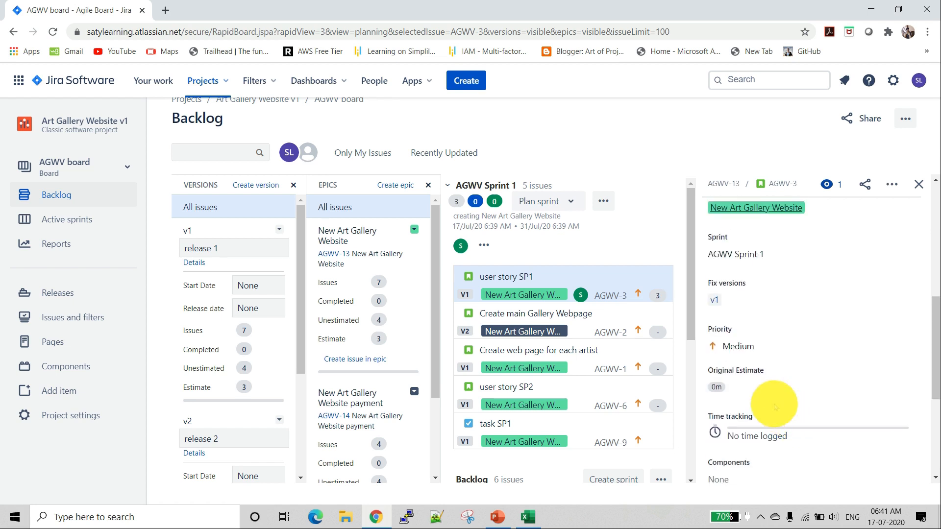
{"action": "left_click", "coordinate": [721, 388]}
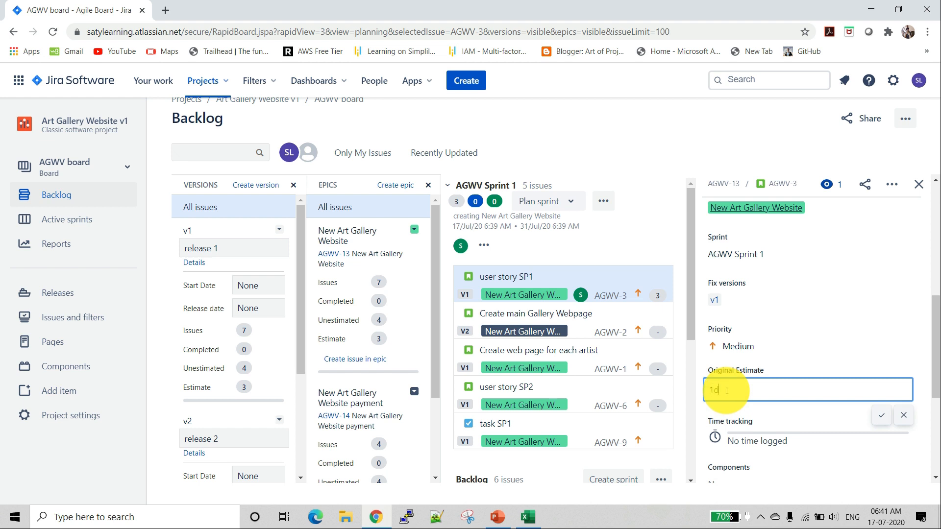
{"action": "type", "text": "1d"}
{"action": "left_click", "coordinate": [881, 415]}
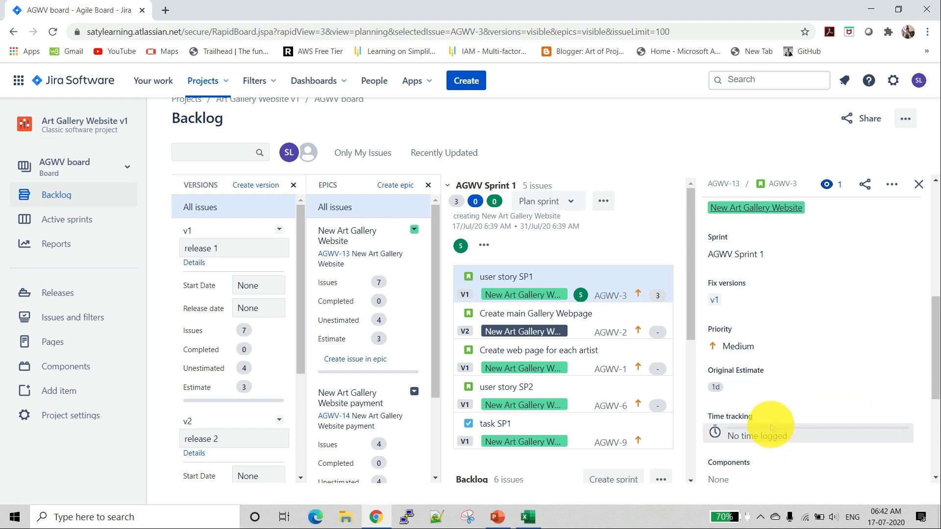
Review the field values of AGWV-3 and examine its Time tracking dialog without logging any time
{"action": "scroll", "coordinate": [773, 315], "scroll_direction": "up", "scroll_amount": 4}
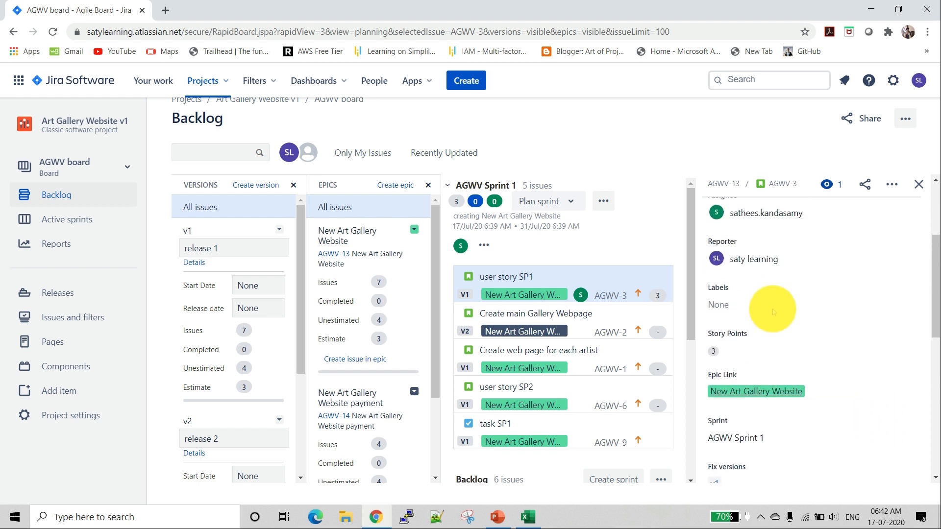
{"action": "scroll", "coordinate": [773, 311], "scroll_direction": "up", "scroll_amount": 3}
{"action": "scroll", "coordinate": [789, 373], "scroll_direction": "down", "scroll_amount": 6}
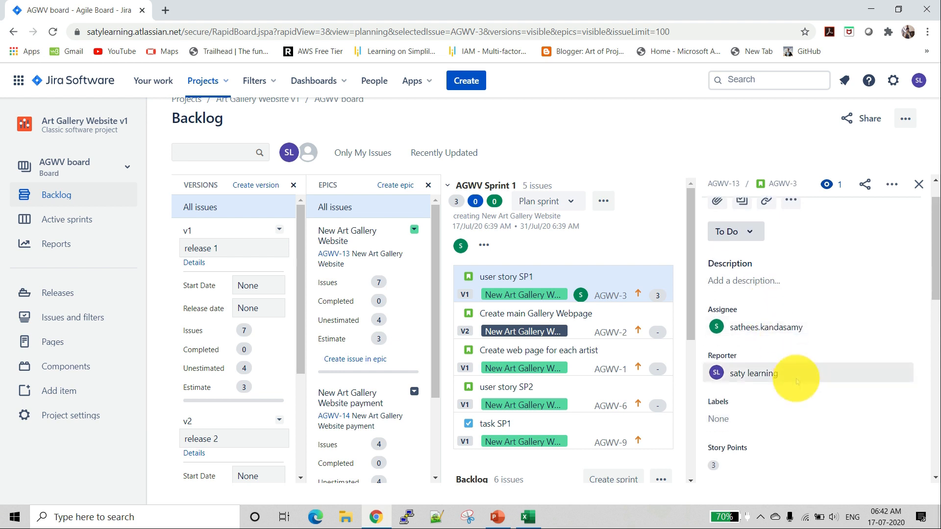
{"action": "scroll", "coordinate": [796, 395], "scroll_direction": "down", "scroll_amount": 2}
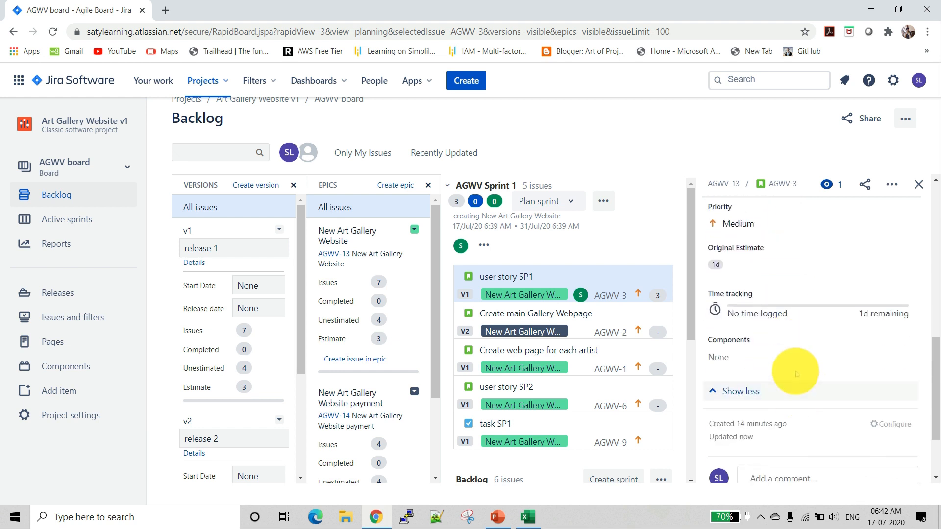
{"action": "left_click", "coordinate": [754, 312]}
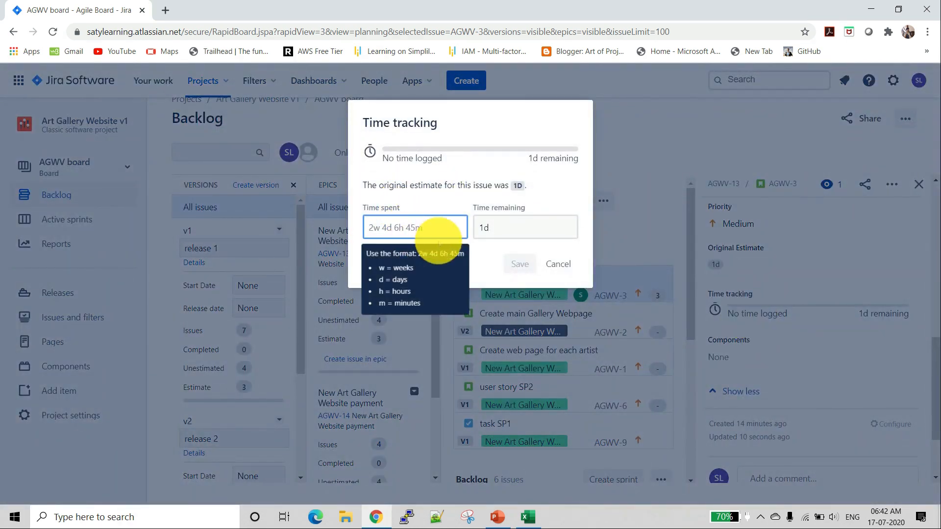
{"action": "left_click", "coordinate": [553, 264]}
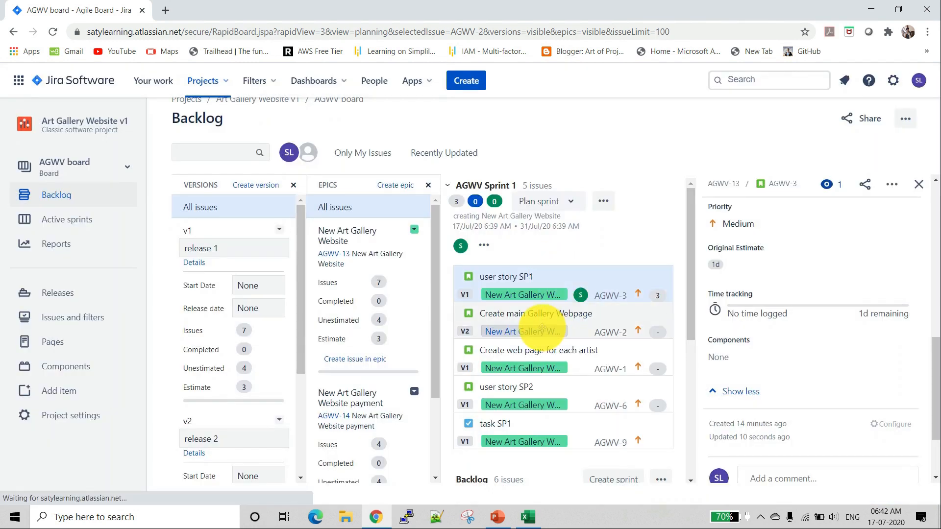
Set the Story Points of "Create main Gallery Webpage" AGWV-2 to 1
{"action": "scroll", "coordinate": [763, 333], "scroll_direction": "down", "scroll_amount": 4}
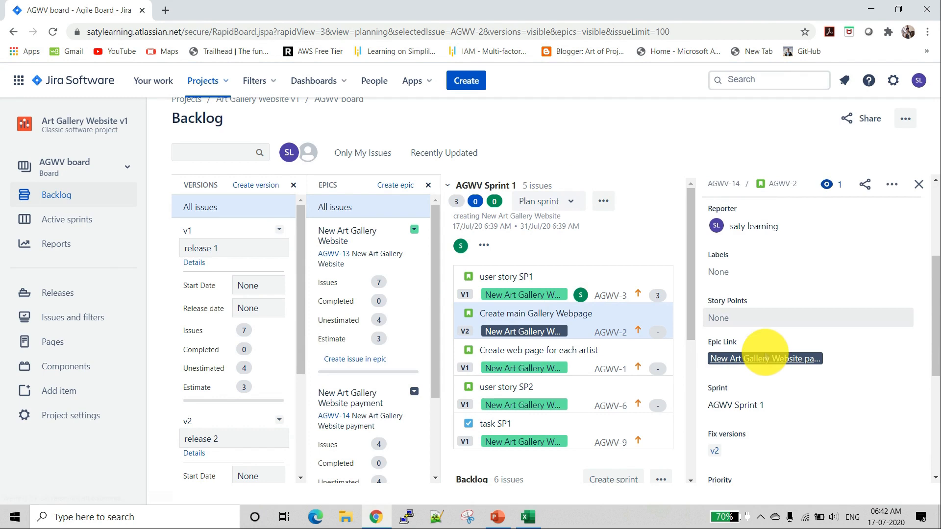
{"action": "left_click", "coordinate": [752, 318]}
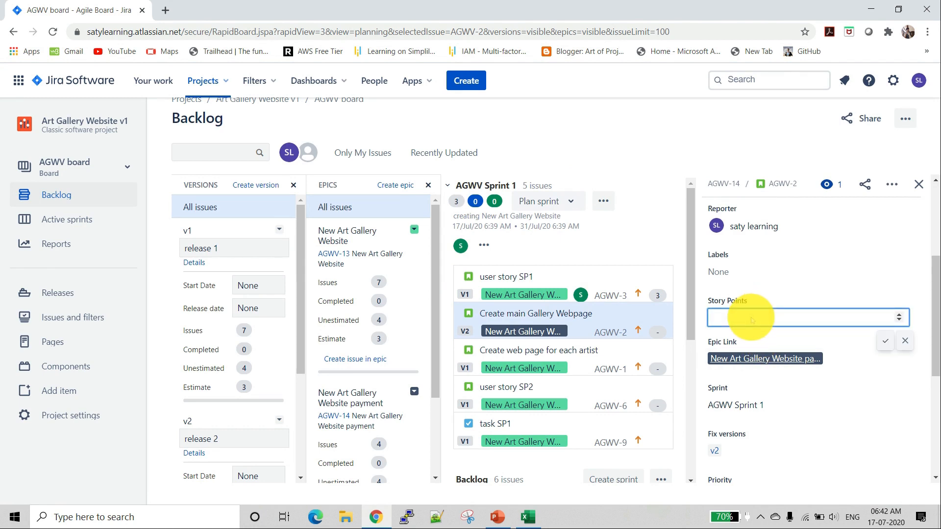
{"action": "scroll", "coordinate": [757, 392], "scroll_direction": "down", "scroll_amount": 3}
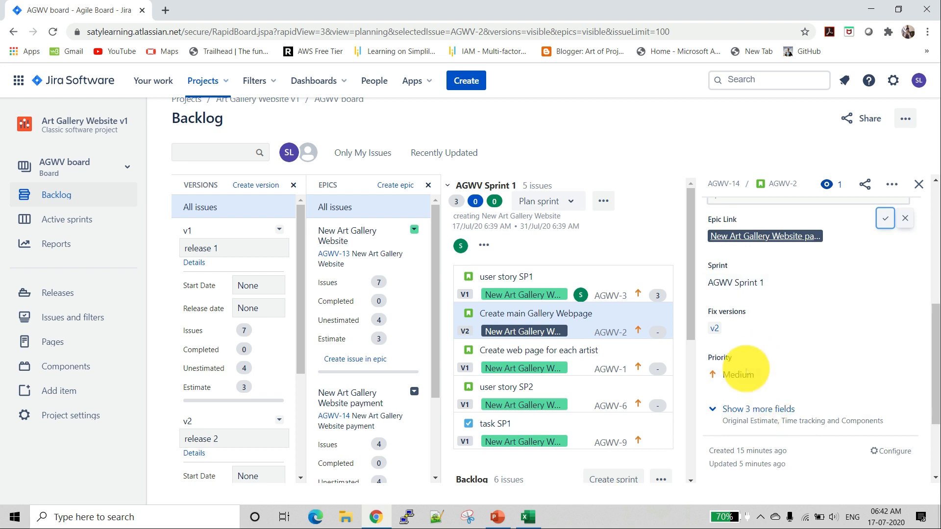
Expand the hidden fields of AGWV-2 and set its Original Estimate to 4h
{"action": "left_click", "coordinate": [766, 410]}
{"action": "scroll", "coordinate": [735, 343], "scroll_direction": "down", "scroll_amount": 3}
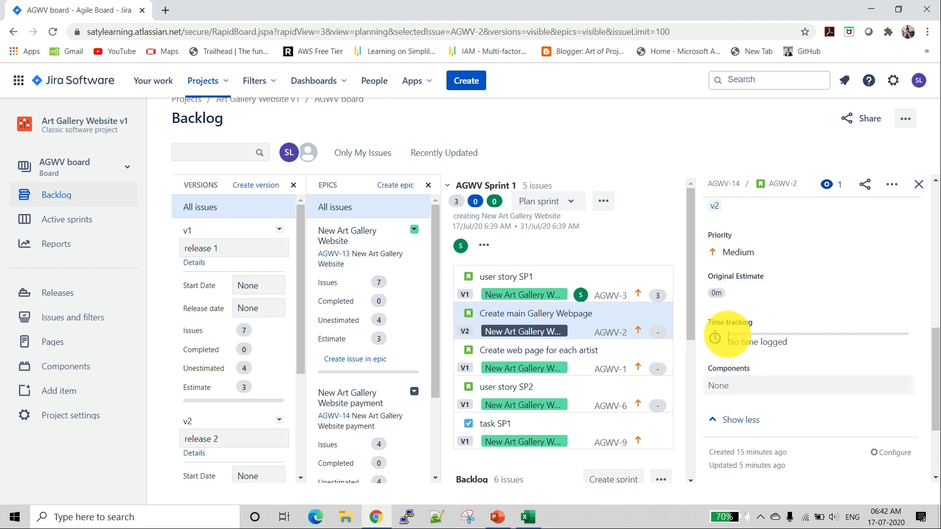
{"action": "left_click", "coordinate": [724, 296]}
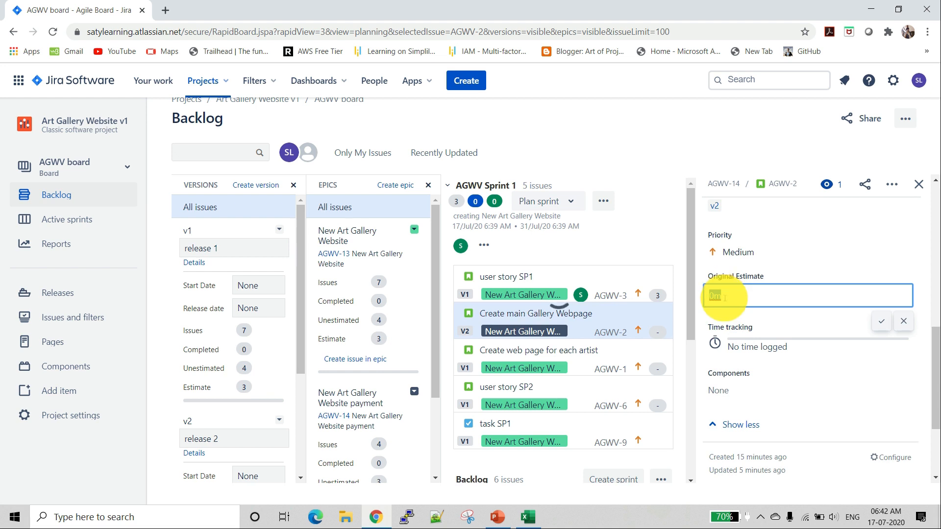
{"action": "type", "text": "4h"}
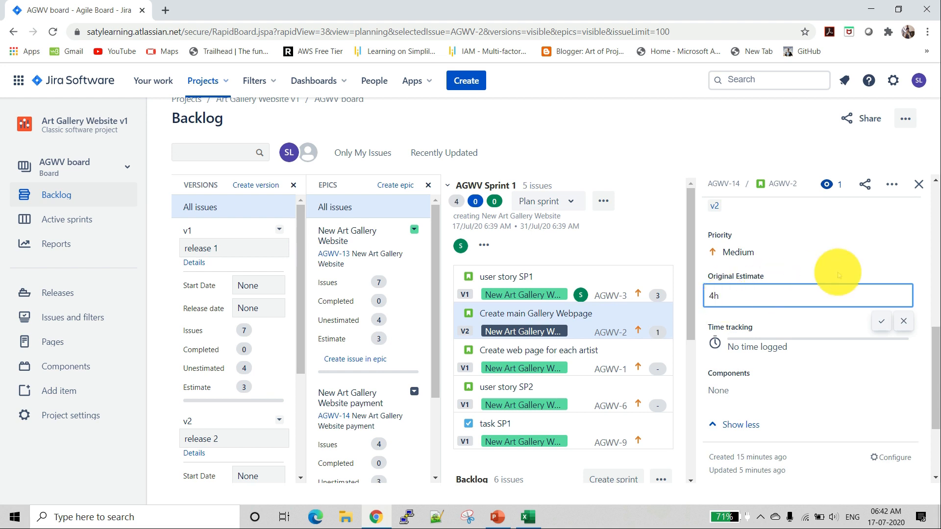
{"action": "left_click", "coordinate": [877, 323]}
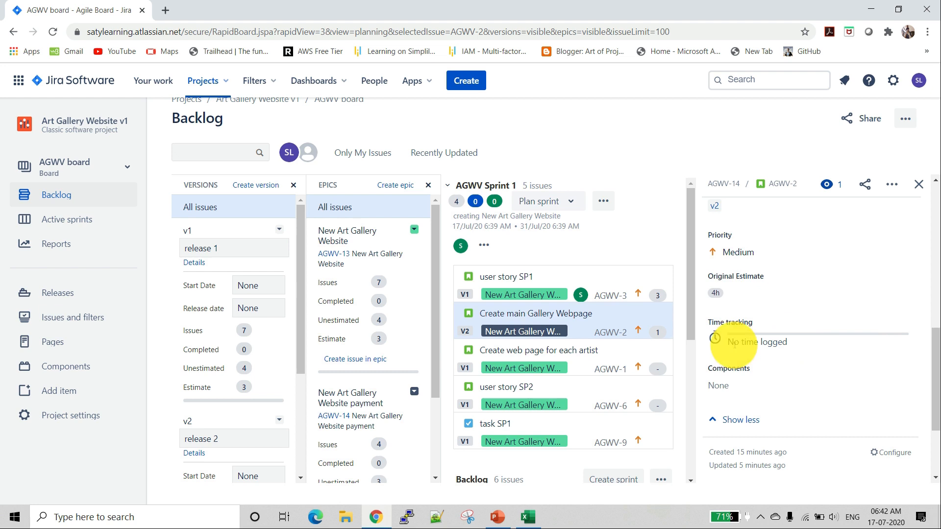
Open "Create web page for each artist" AGWV-1 in the sprint and set its Story Points to 3
{"action": "left_click", "coordinate": [555, 369]}
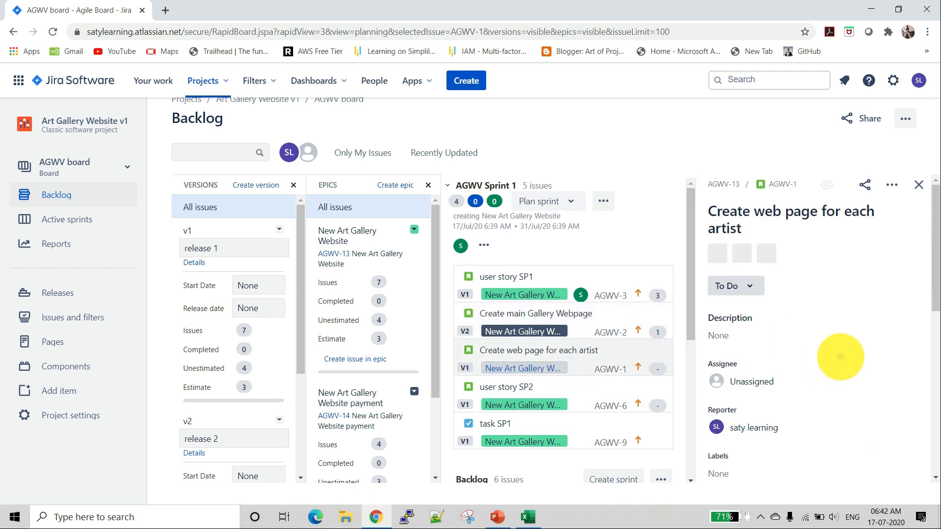
{"action": "scroll", "coordinate": [782, 353], "scroll_direction": "down", "scroll_amount": 4}
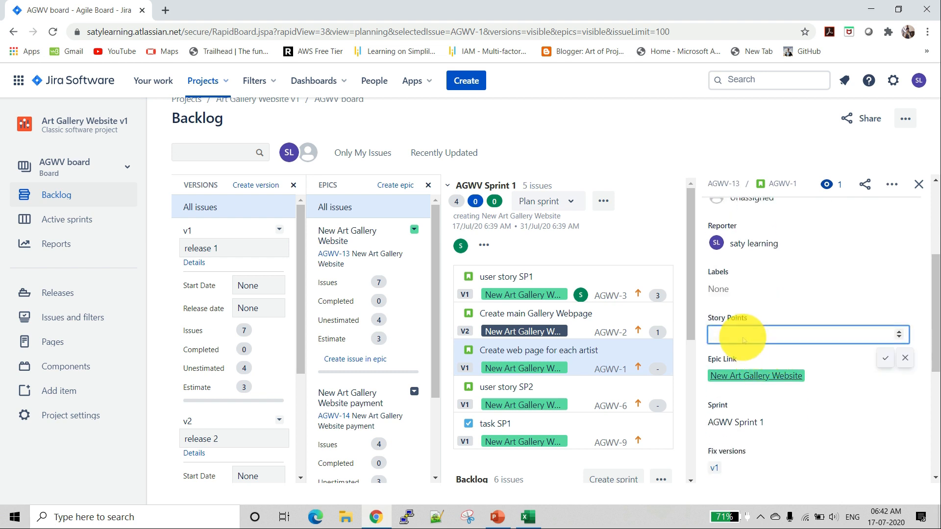
{"action": "key", "text": "Tab"}
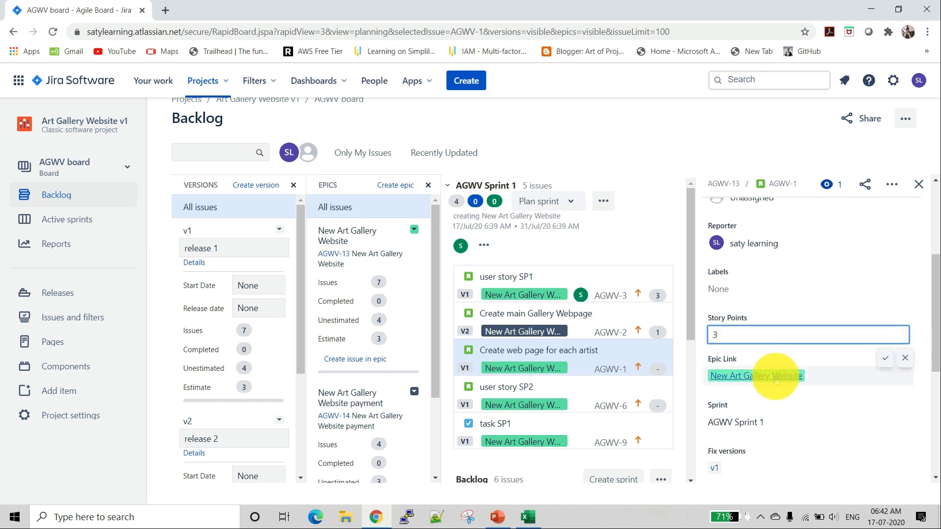
{"action": "scroll", "coordinate": [784, 426], "scroll_direction": "down", "scroll_amount": 3}
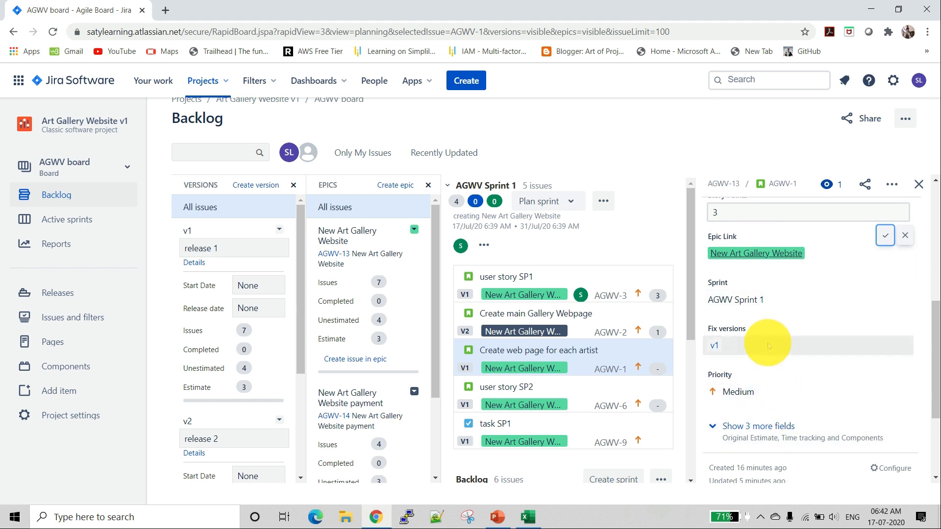
Expand the hidden fields of AGWV-1 and set its Original Estimate to 2d
{"action": "left_click", "coordinate": [783, 424]}
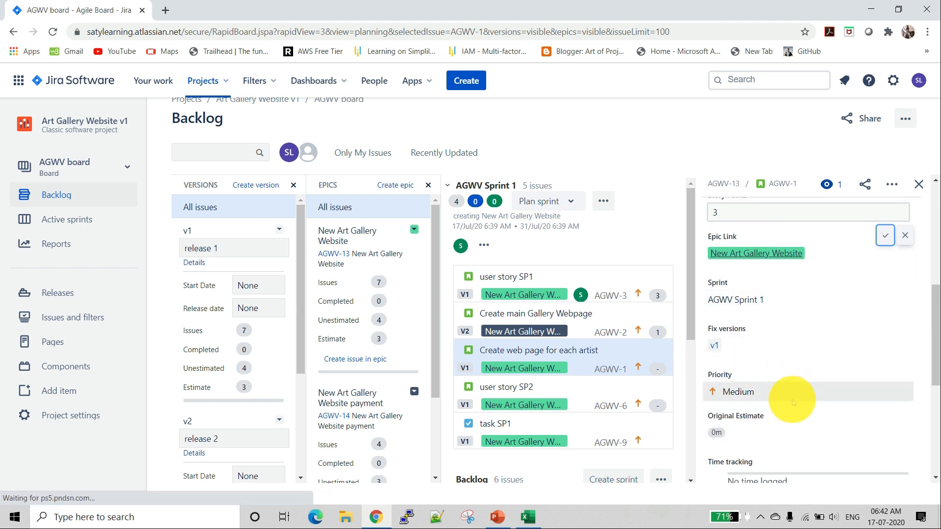
{"action": "left_click", "coordinate": [728, 433]}
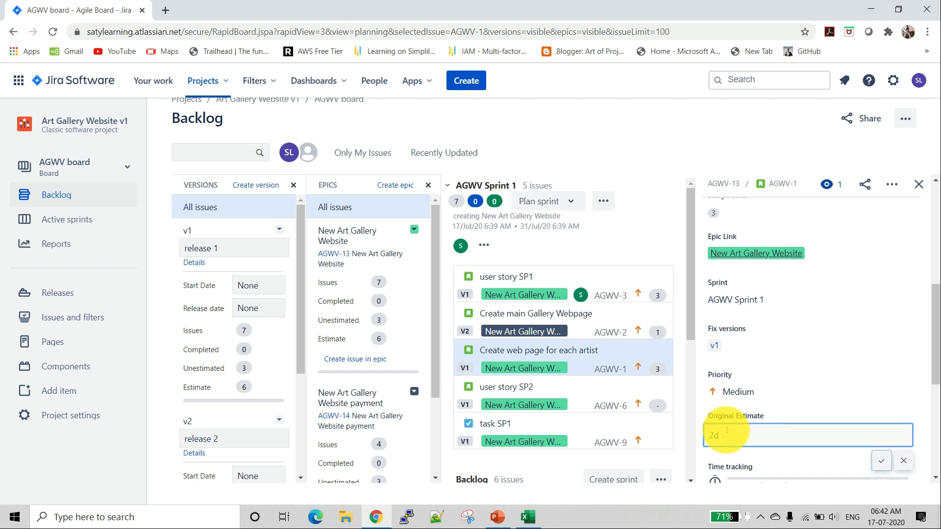
{"action": "type", "text": "2d"}
{"action": "key", "text": "Tab"}
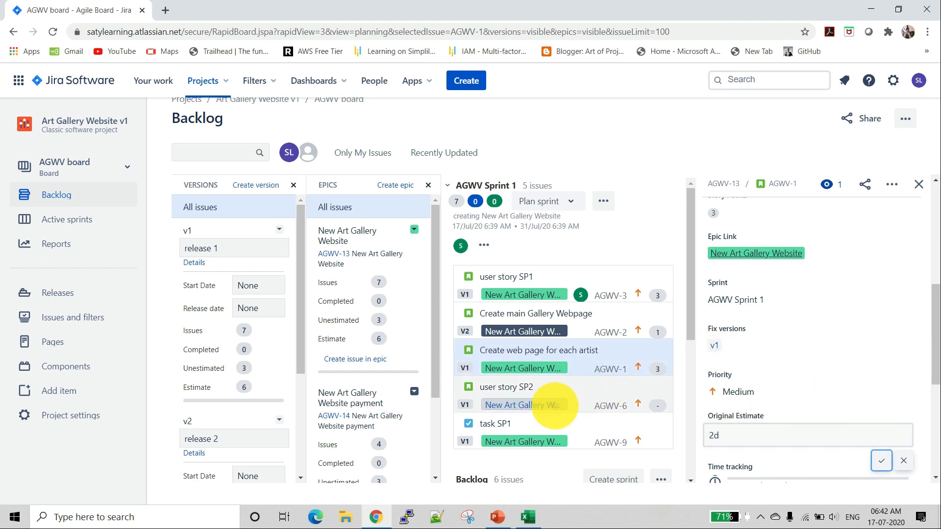
Open "user story SP2" AGWV-6 in AGWV Sprint 1 and set its Story Points to 5
{"action": "left_click", "coordinate": [554, 406]}
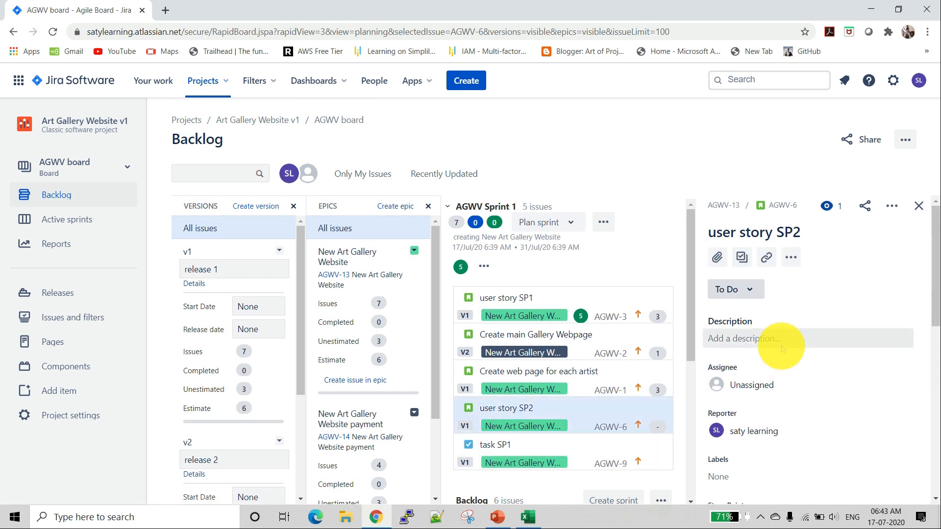
{"action": "scroll", "coordinate": [782, 349], "scroll_direction": "down", "scroll_amount": 3}
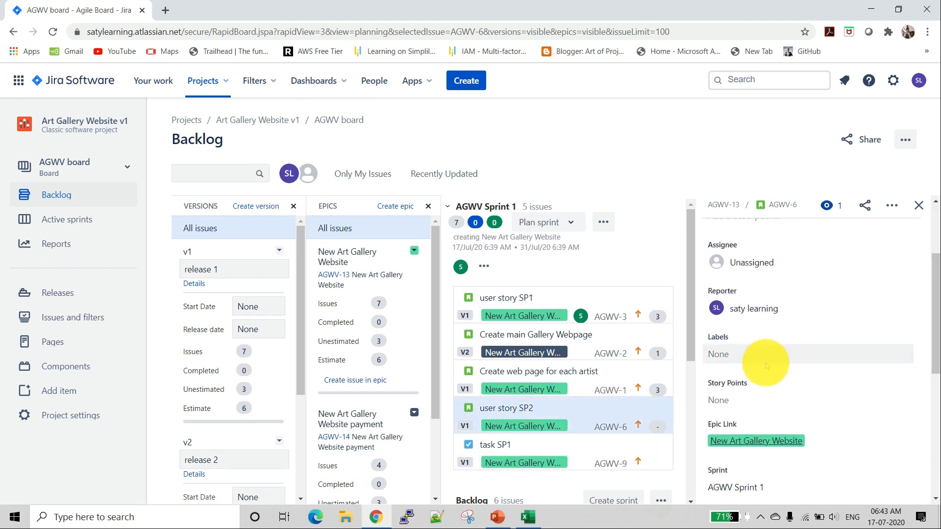
{"action": "left_click", "coordinate": [738, 400]}
{"action": "type", "text": "5"}
{"action": "scroll", "coordinate": [812, 365], "scroll_direction": "down", "scroll_amount": 1}
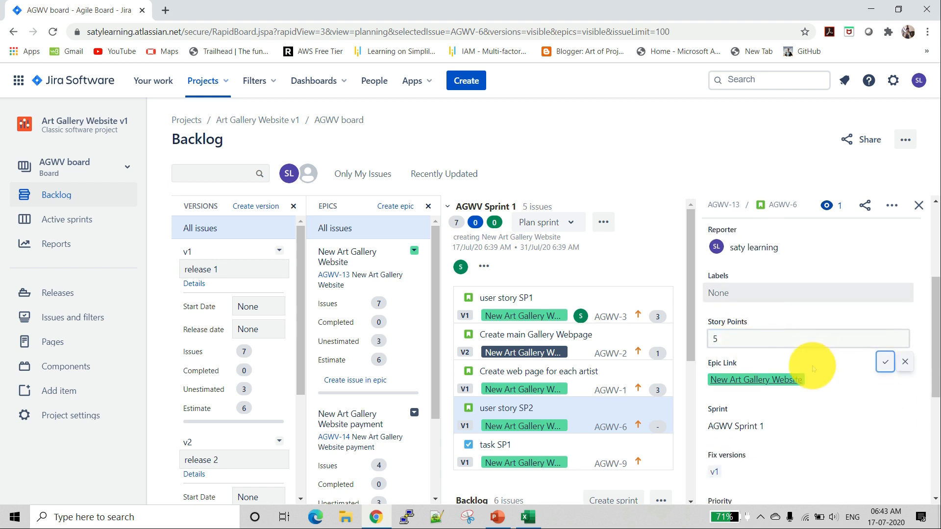
Expand the hidden fields of AGWV-6 and set its Original Estimate to 2d 4h
{"action": "scroll", "coordinate": [812, 367], "scroll_direction": "down", "scroll_amount": 2}
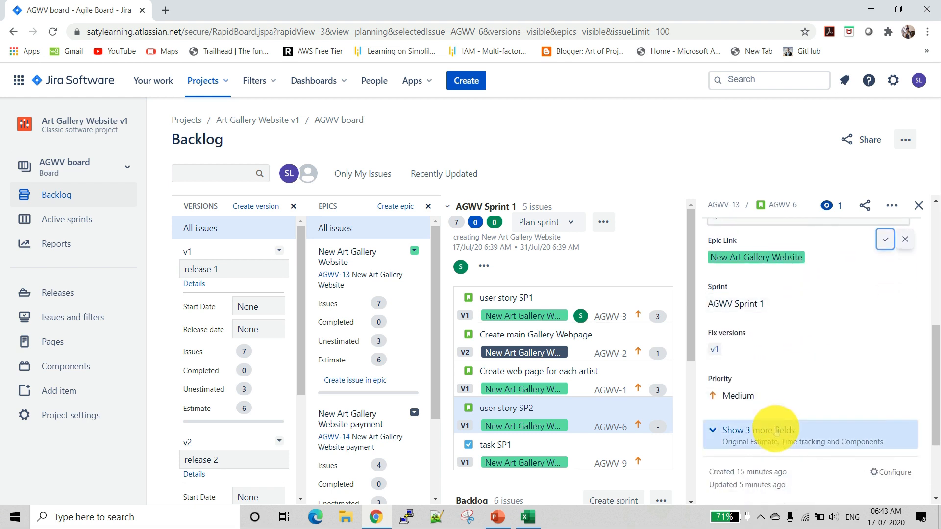
{"action": "left_click", "coordinate": [776, 431]}
{"action": "left_click", "coordinate": [735, 438]}
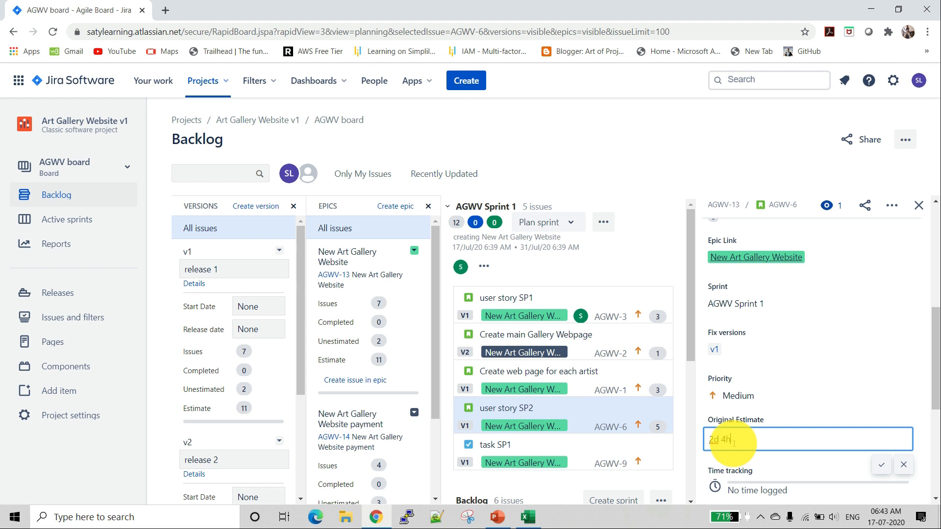
{"action": "left_click", "coordinate": [881, 468]}
{"action": "scroll", "coordinate": [830, 405], "scroll_direction": "down", "scroll_amount": 1}
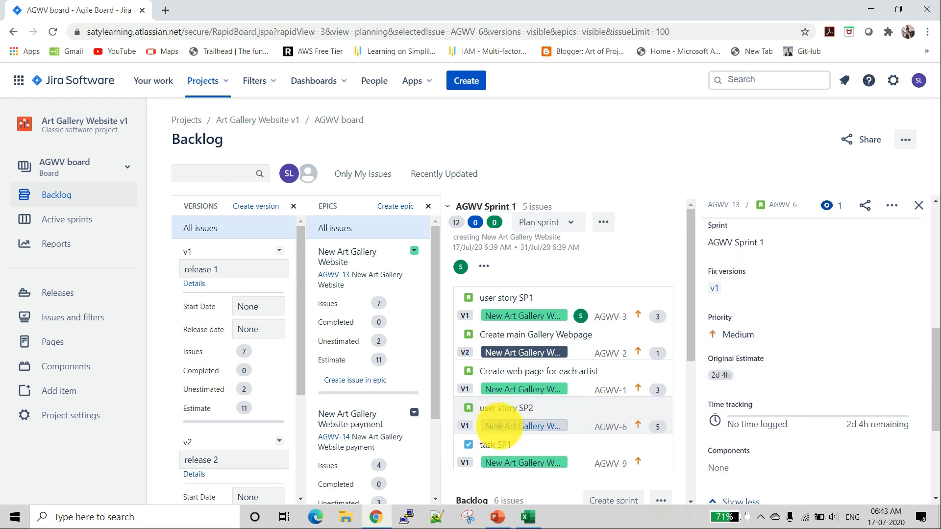
Open "task SP1" AGWV-9 in AGWV Sprint 1 and assign it to the third team member suggested
{"action": "scroll", "coordinate": [498, 427], "scroll_direction": "down", "scroll_amount": 2}
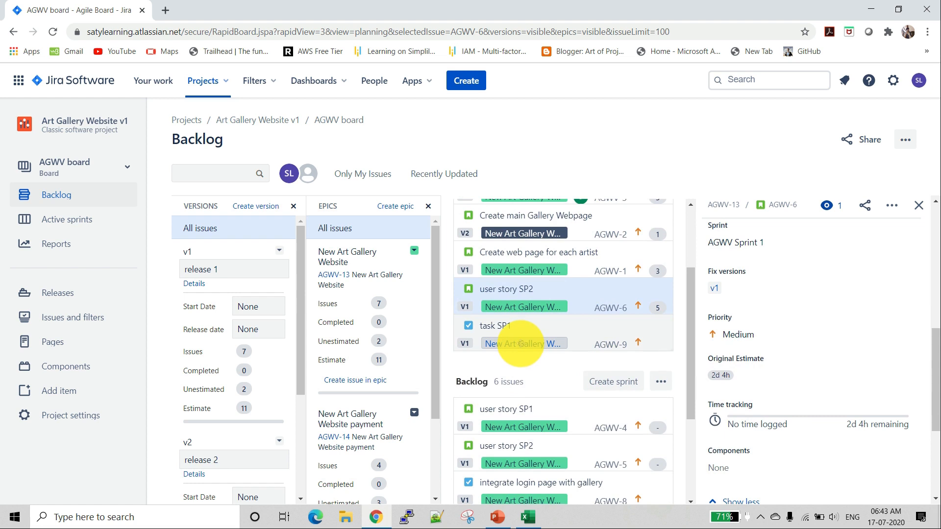
{"action": "left_click", "coordinate": [562, 343]}
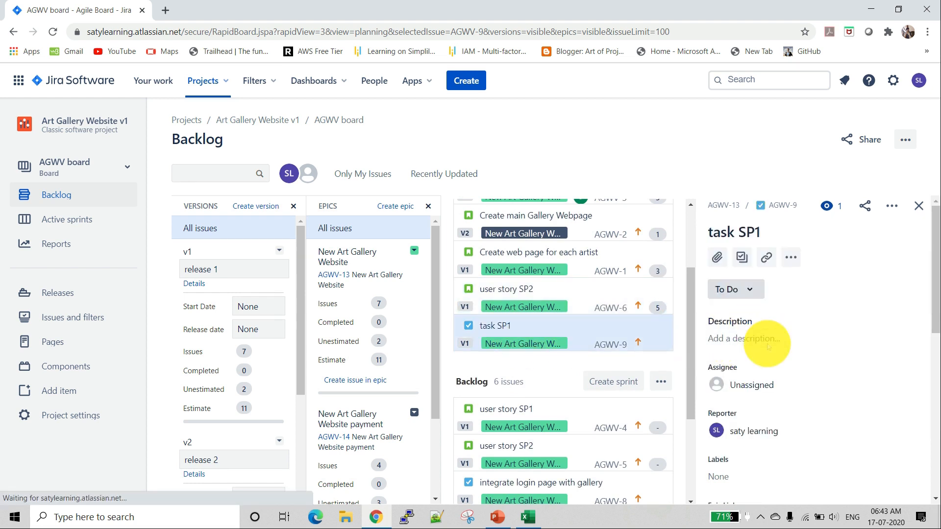
{"action": "left_click", "coordinate": [767, 382]}
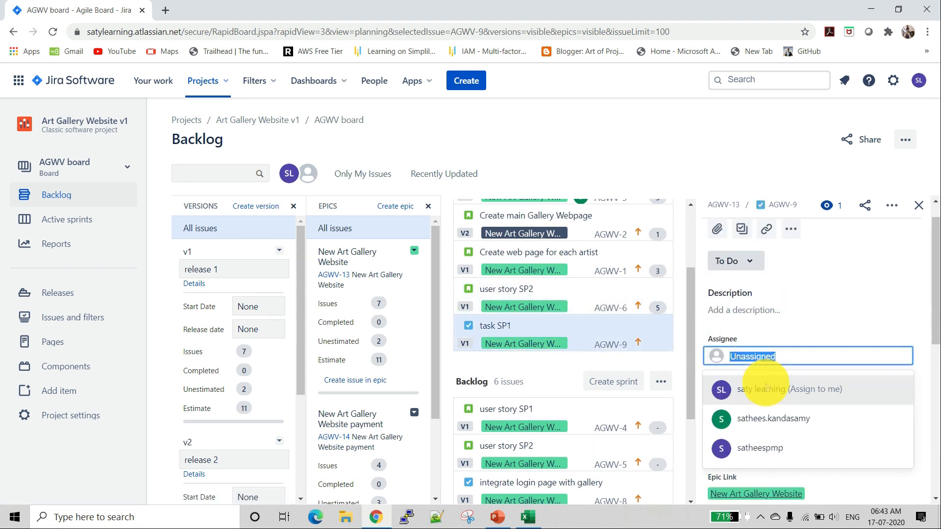
{"action": "left_click", "coordinate": [781, 442]}
Expand the hidden fields of AGWV-9, set its Original Estimate to 4h and save it
{"action": "scroll", "coordinate": [804, 382], "scroll_direction": "down", "scroll_amount": 3}
{"action": "scroll", "coordinate": [804, 410], "scroll_direction": "down", "scroll_amount": 3}
{"action": "left_click", "coordinate": [765, 362]}
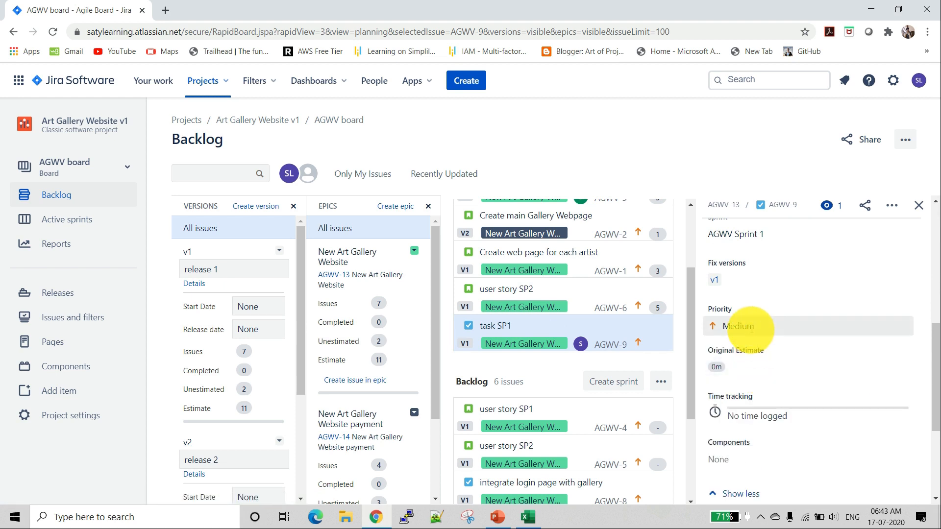
{"action": "scroll", "coordinate": [755, 343], "scroll_direction": "up", "scroll_amount": 1}
{"action": "left_click", "coordinate": [729, 433]}
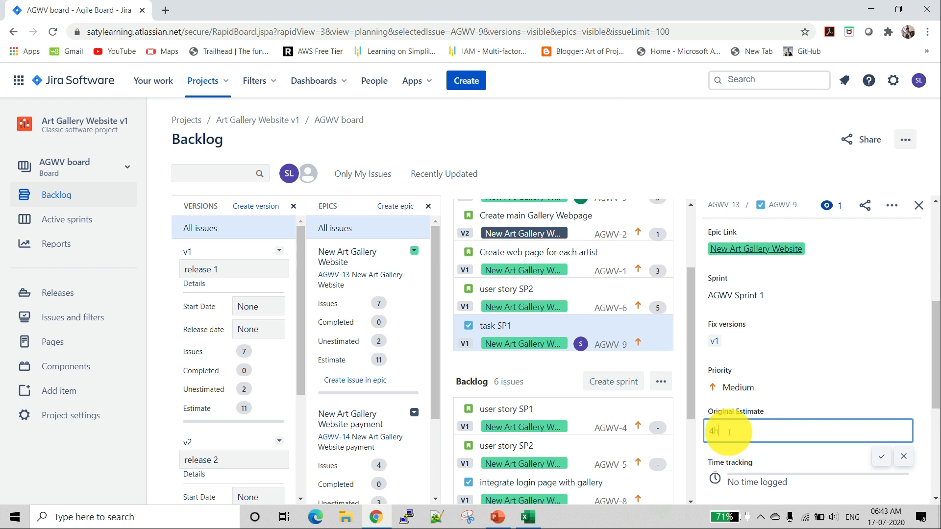
{"action": "key", "text": "Return"}
{"action": "scroll", "coordinate": [809, 364], "scroll_direction": "up", "scroll_amount": 3}
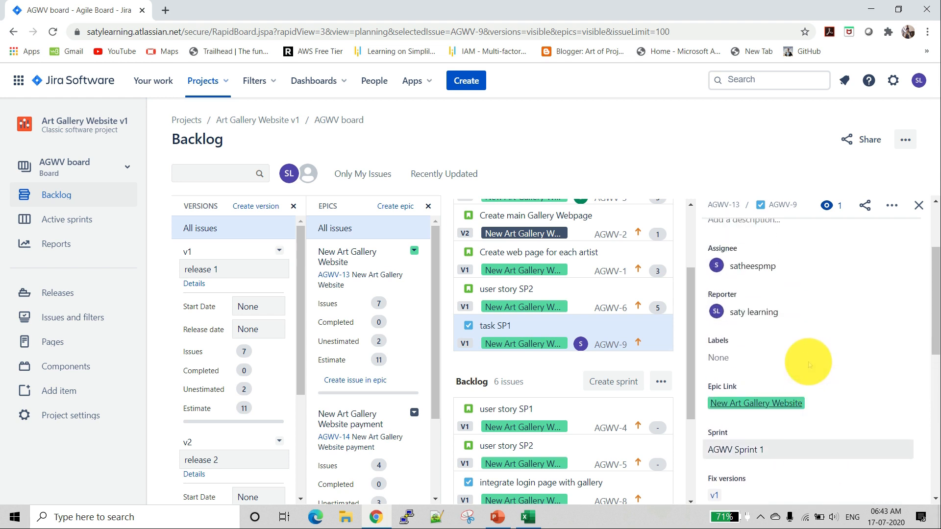
{"action": "scroll", "coordinate": [808, 365], "scroll_direction": "up", "scroll_amount": 3}
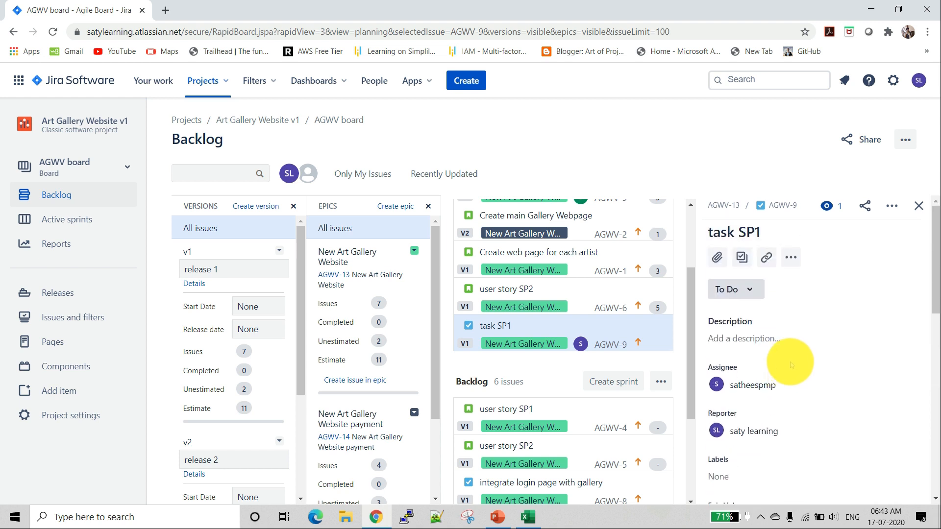
{"action": "scroll", "coordinate": [790, 364], "scroll_direction": "down", "scroll_amount": 5}
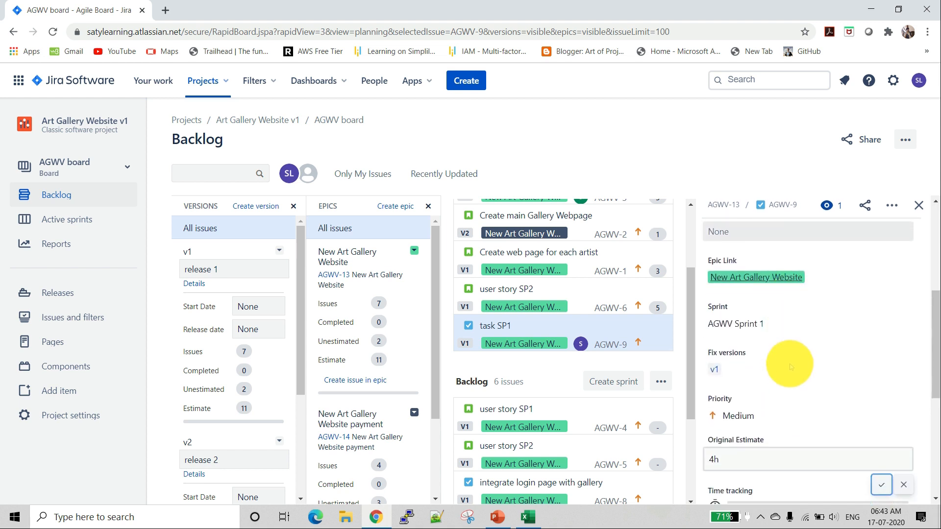
{"action": "scroll", "coordinate": [790, 367], "scroll_direction": "down", "scroll_amount": 3}
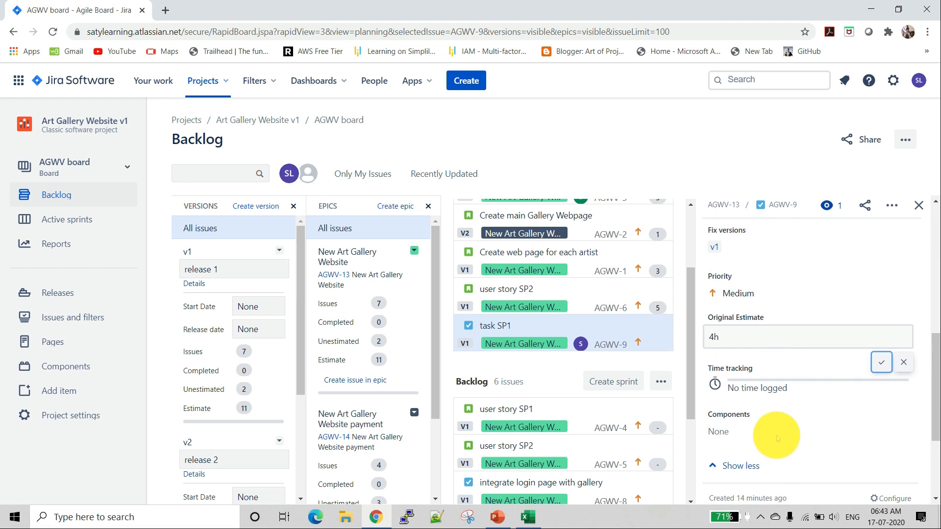
{"action": "scroll", "coordinate": [767, 427], "scroll_direction": "up", "scroll_amount": 2}
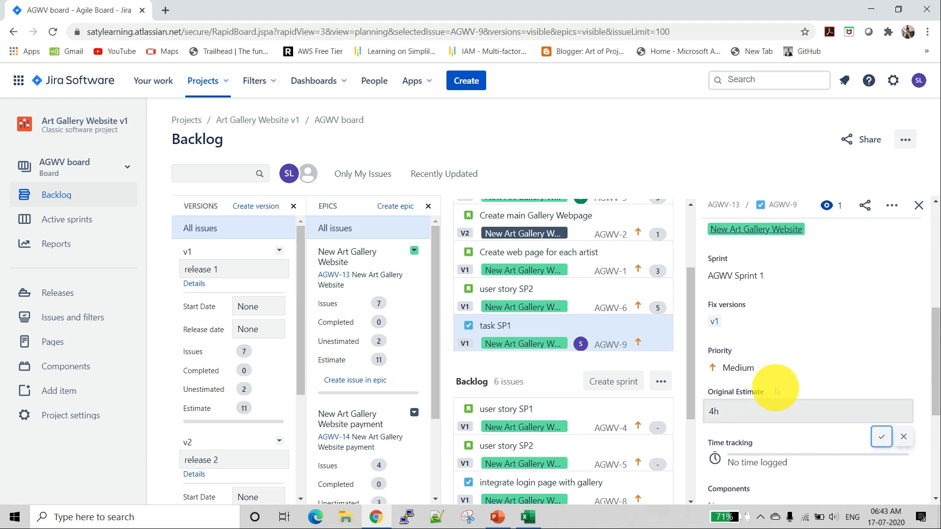
{"action": "scroll", "coordinate": [776, 387], "scroll_direction": "up", "scroll_amount": 5}
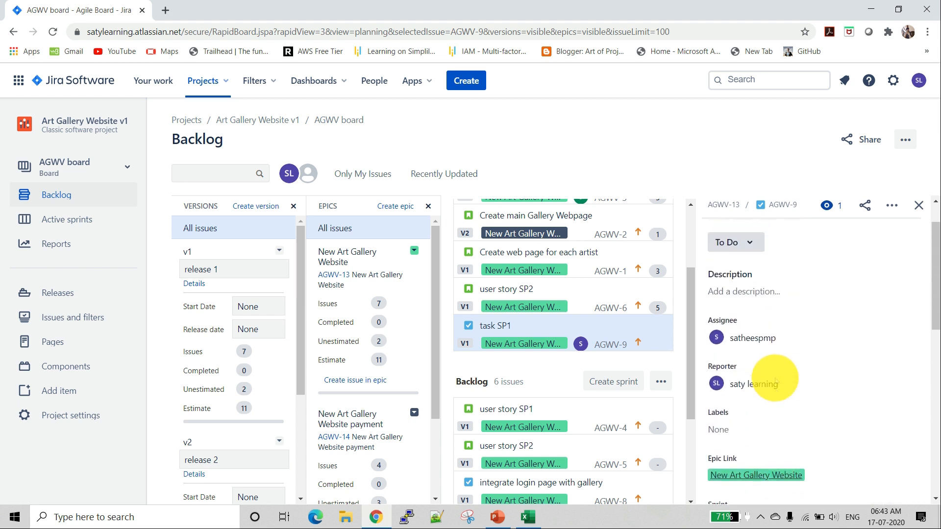
{"action": "scroll", "coordinate": [776, 383], "scroll_direction": "up", "scroll_amount": 1}
{"action": "scroll", "coordinate": [779, 401], "scroll_direction": "down", "scroll_amount": 6}
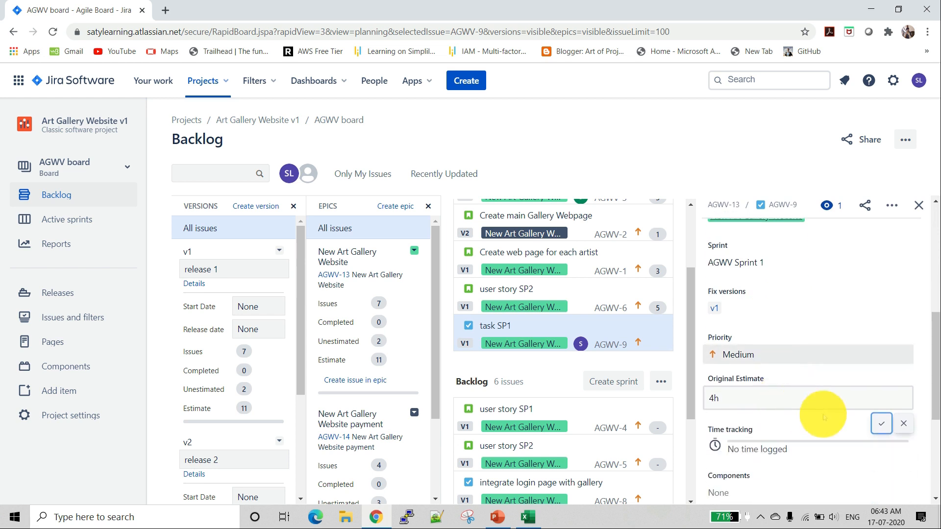
{"action": "left_click", "coordinate": [879, 424]}
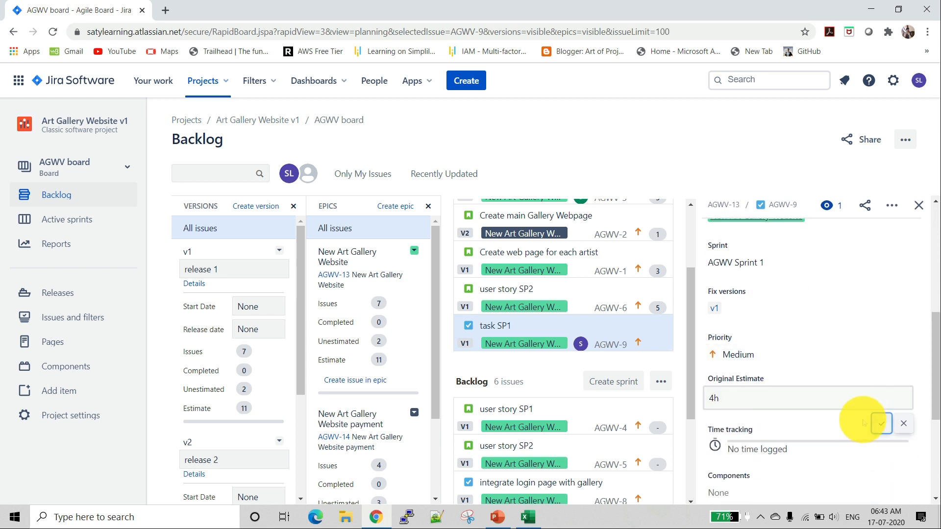
{"action": "scroll", "coordinate": [803, 331], "scroll_direction": "up", "scroll_amount": 3}
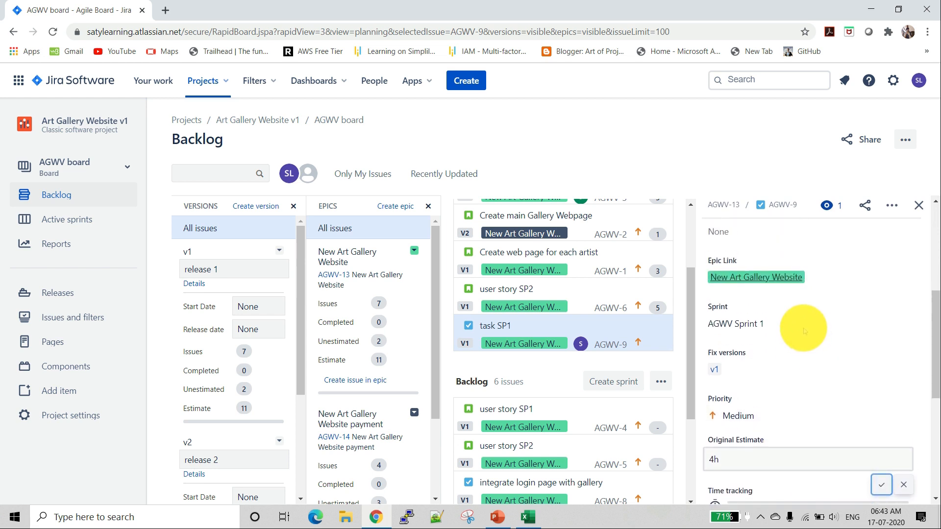
{"action": "scroll", "coordinate": [808, 377], "scroll_direction": "down", "scroll_amount": 3}
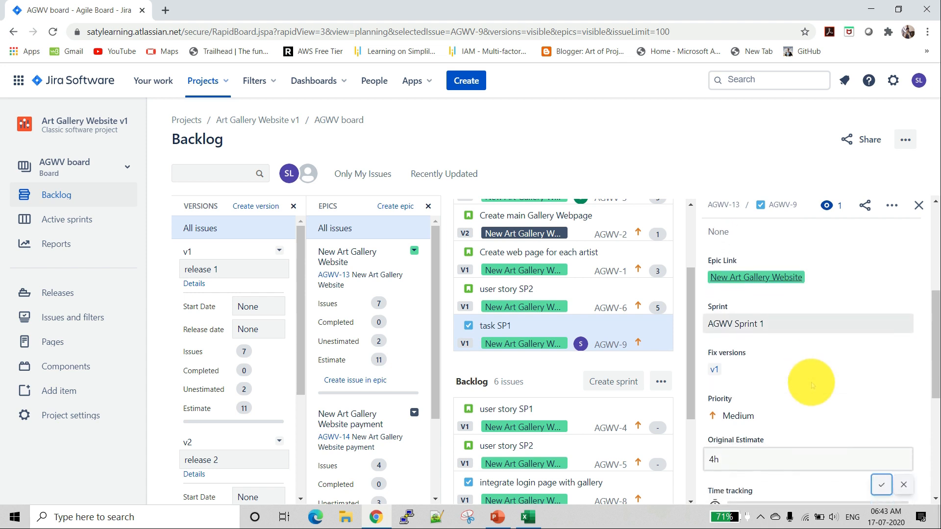
{"action": "left_click", "coordinate": [881, 423]}
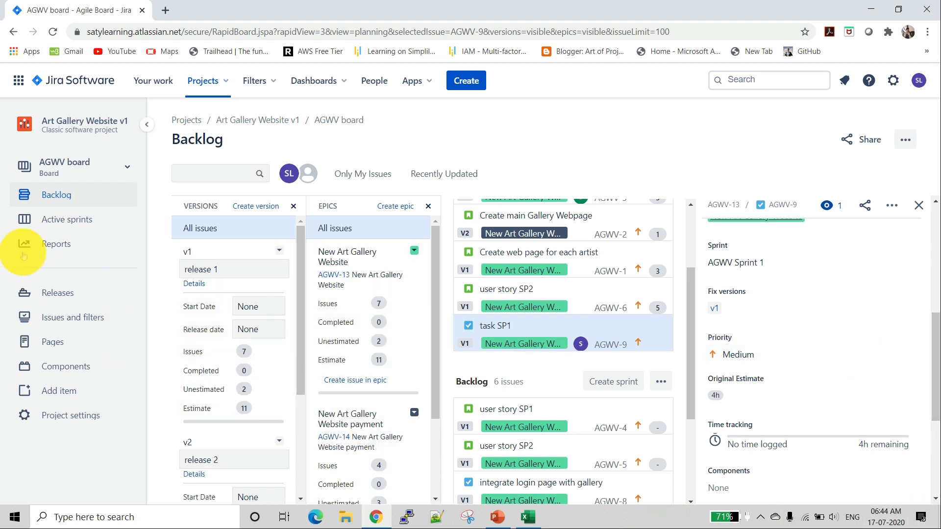
Open the active sprint board and move "user story SP1" AGWV-3 from To Do to In Progress
{"action": "left_click", "coordinate": [117, 221]}
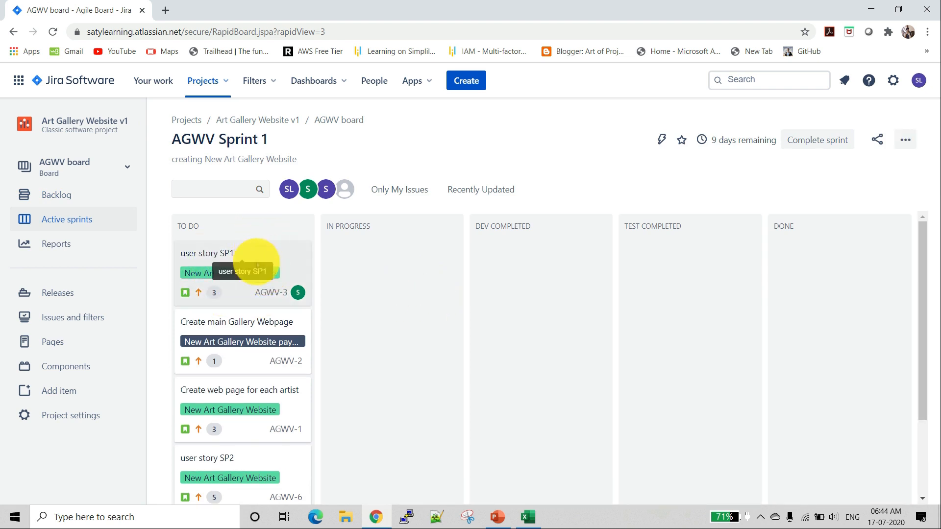
{"action": "scroll", "coordinate": [258, 292], "scroll_direction": "down", "scroll_amount": 1}
{"action": "scroll", "coordinate": [258, 294], "scroll_direction": "down", "scroll_amount": 1}
{"action": "scroll", "coordinate": [257, 302], "scroll_direction": "up", "scroll_amount": 2}
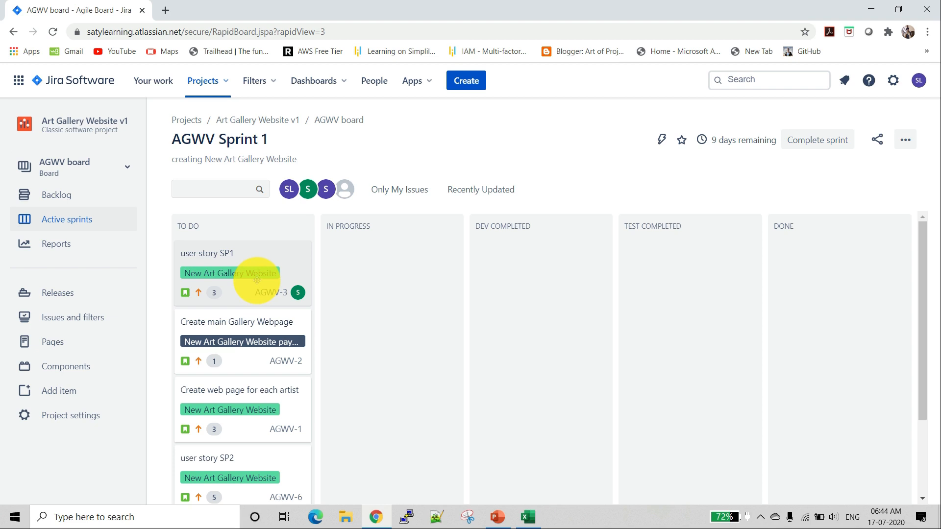
{"action": "left_click_drag", "start_coordinate": [257, 280], "coordinate": [388, 277]}
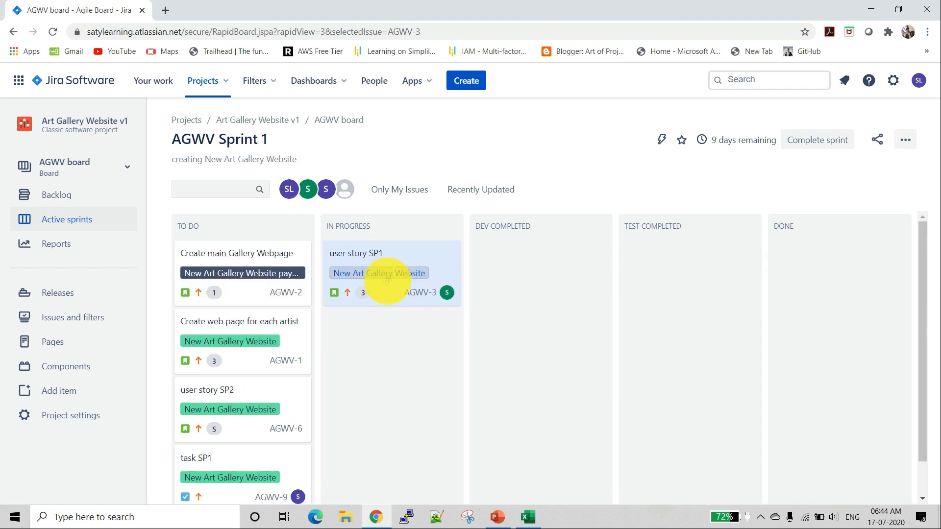
Try moving AGWV-1 to DEV Completed, and move AGWV-1, AGWV-6, AGWV-9 and AGWV-2 from To Do to In Progress
{"action": "left_click_drag", "start_coordinate": [226, 351], "coordinate": [529, 339]}
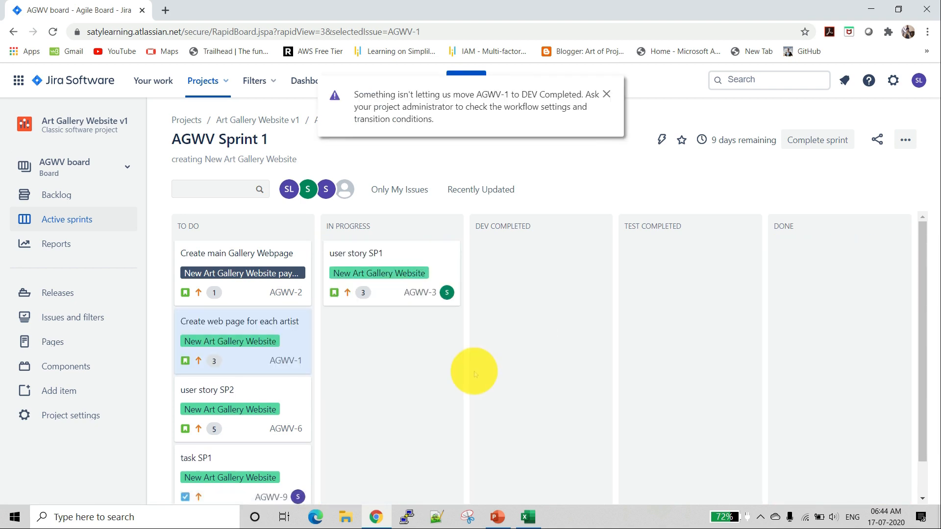
{"action": "left_click_drag", "start_coordinate": [237, 346], "coordinate": [397, 334]}
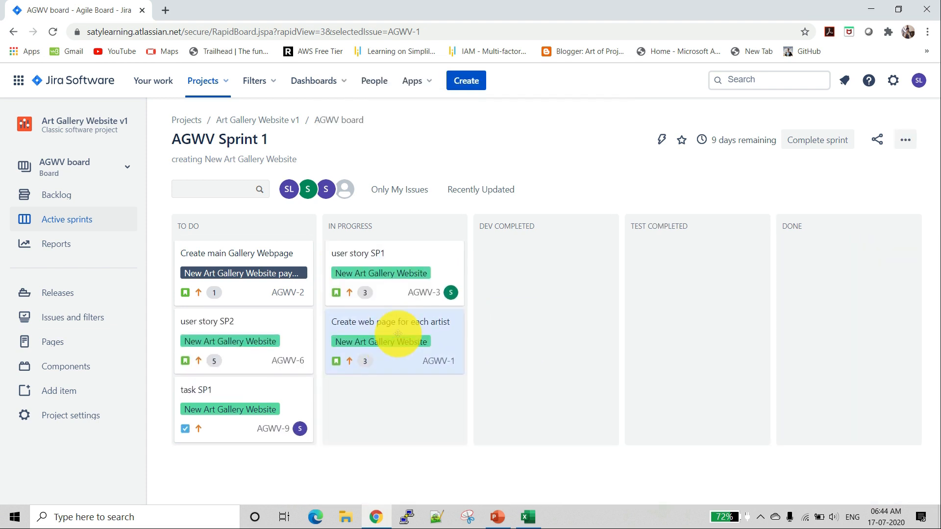
{"action": "left_click_drag", "start_coordinate": [219, 356], "coordinate": [367, 420]}
{"action": "left_click_drag", "start_coordinate": [220, 362], "coordinate": [387, 439]}
{"action": "left_click_drag", "start_coordinate": [252, 273], "coordinate": [389, 315]}
{"action": "left_click", "coordinate": [389, 321]}
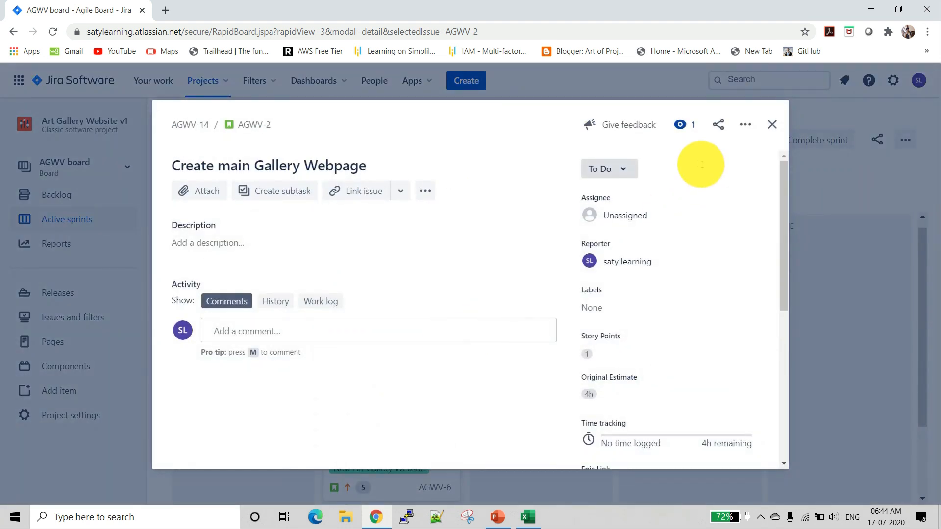
{"action": "left_click", "coordinate": [773, 125]}
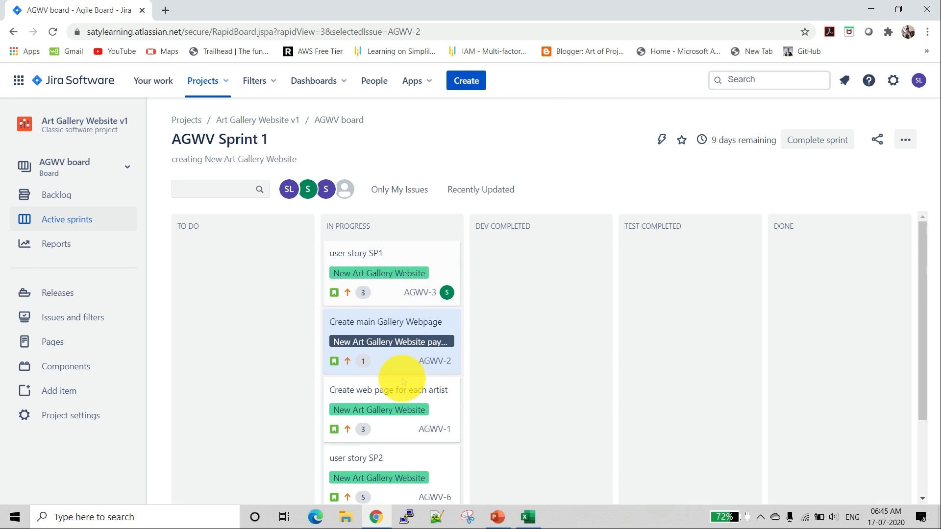
Try to move "task SP1" AGWV-9 and "user story SP1" AGWV-3 from In Progress to DEV Completed
{"action": "scroll", "coordinate": [402, 364], "scroll_direction": "down", "scroll_amount": 3}
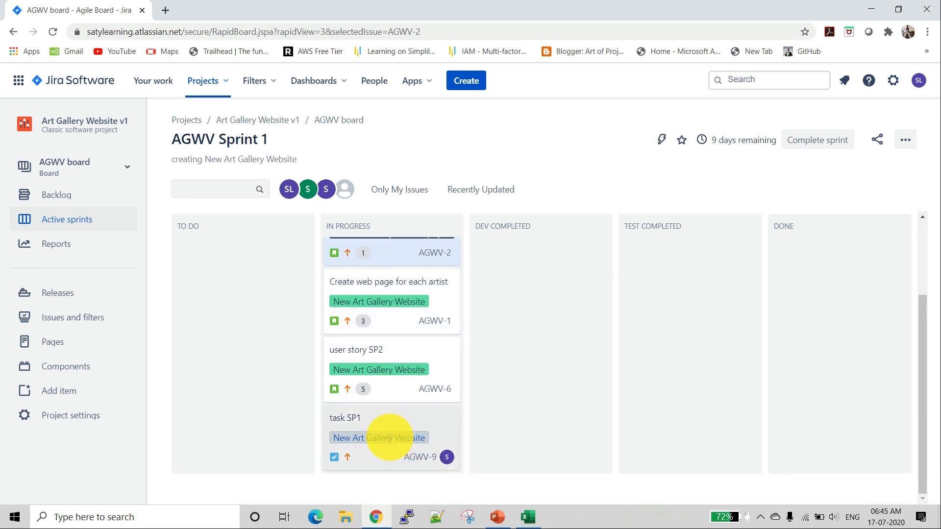
{"action": "left_click_drag", "start_coordinate": [390, 436], "coordinate": [528, 288]}
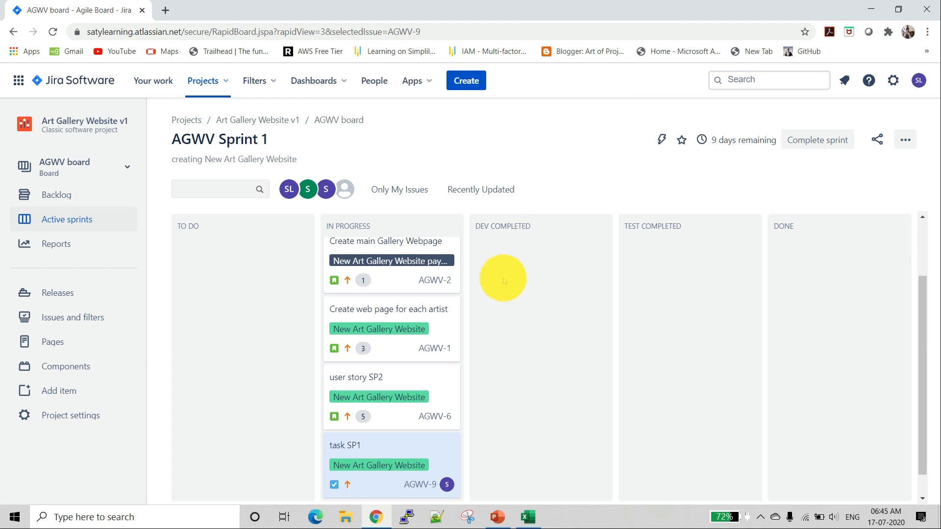
{"action": "scroll", "coordinate": [421, 291], "scroll_direction": "up", "scroll_amount": 1}
{"action": "scroll", "coordinate": [420, 290], "scroll_direction": "up", "scroll_amount": 2}
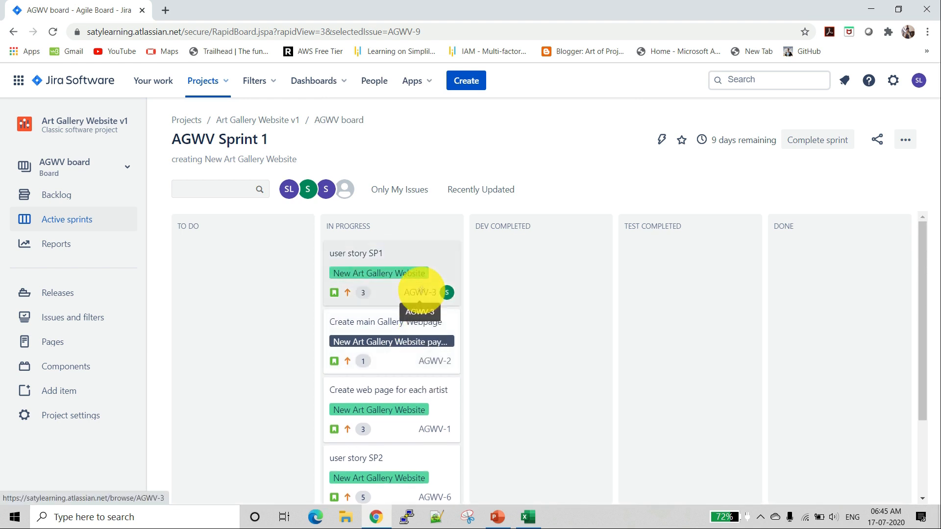
{"action": "left_click_drag", "start_coordinate": [455, 278], "coordinate": [549, 269]}
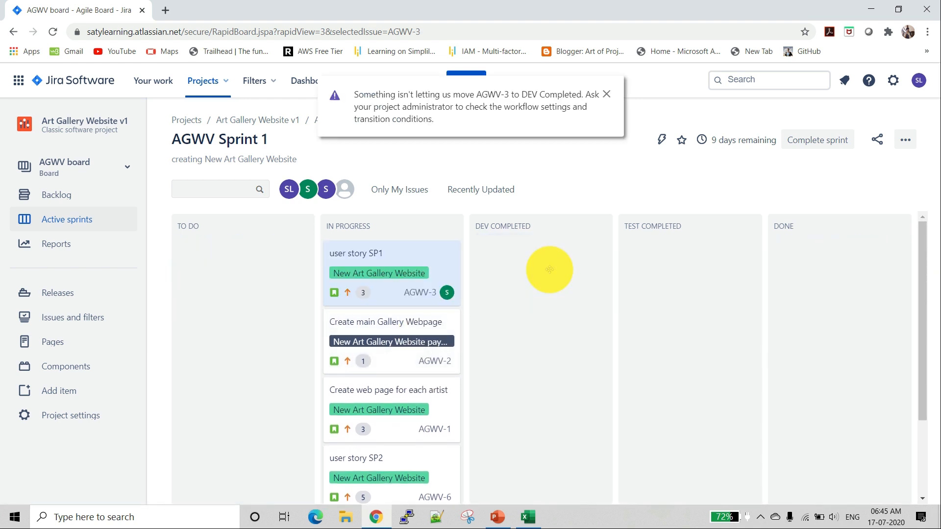
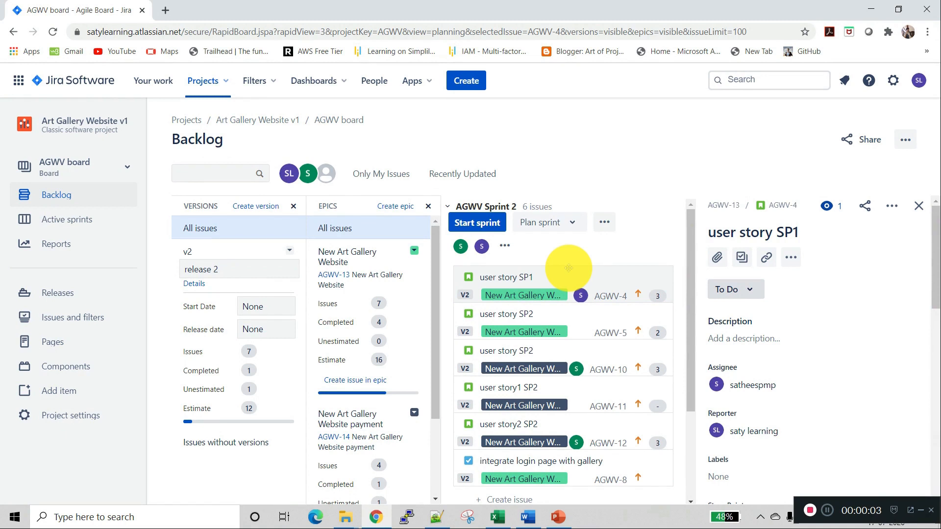
{"action": "left_click", "coordinate": [892, 206]}
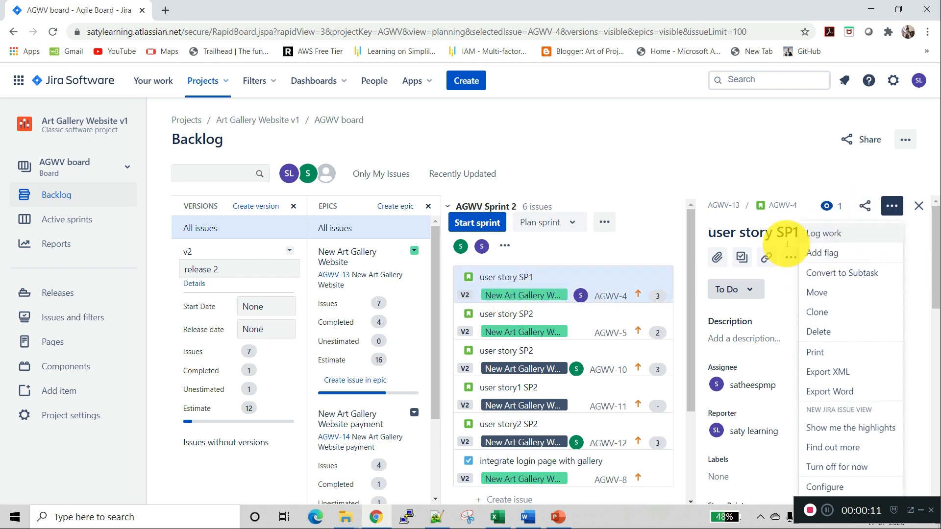
{"action": "left_click", "coordinate": [790, 258]}
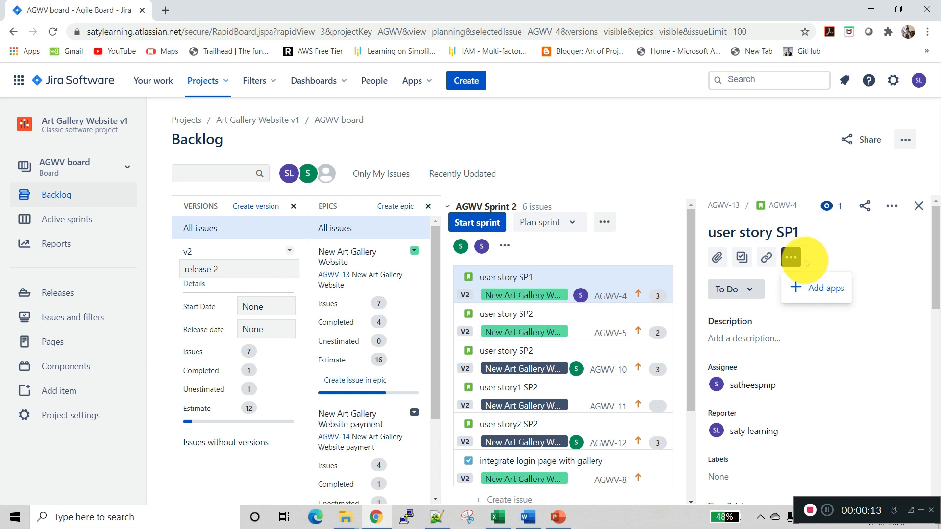
{"action": "left_click", "coordinate": [804, 382]}
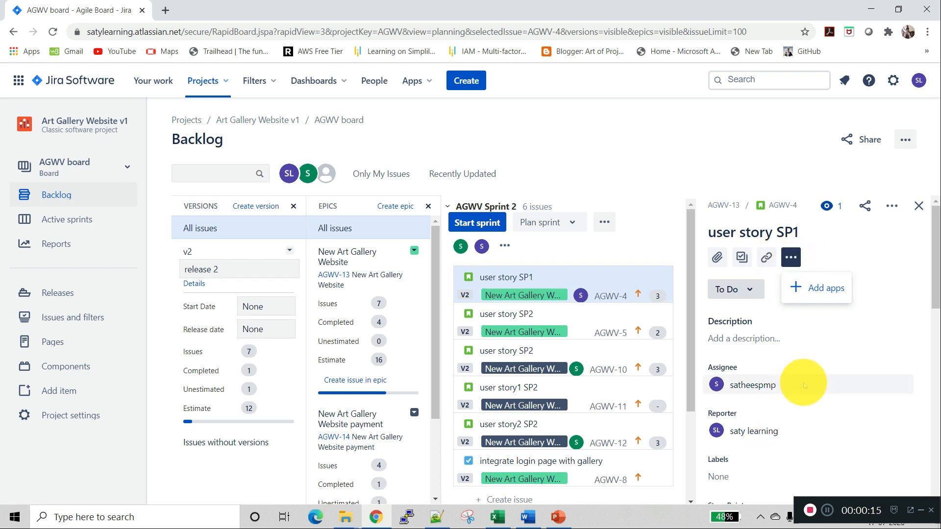
View the workflow diagram of project AGWV from the status options of AGWV-4 and close it
{"action": "left_click", "coordinate": [755, 267]}
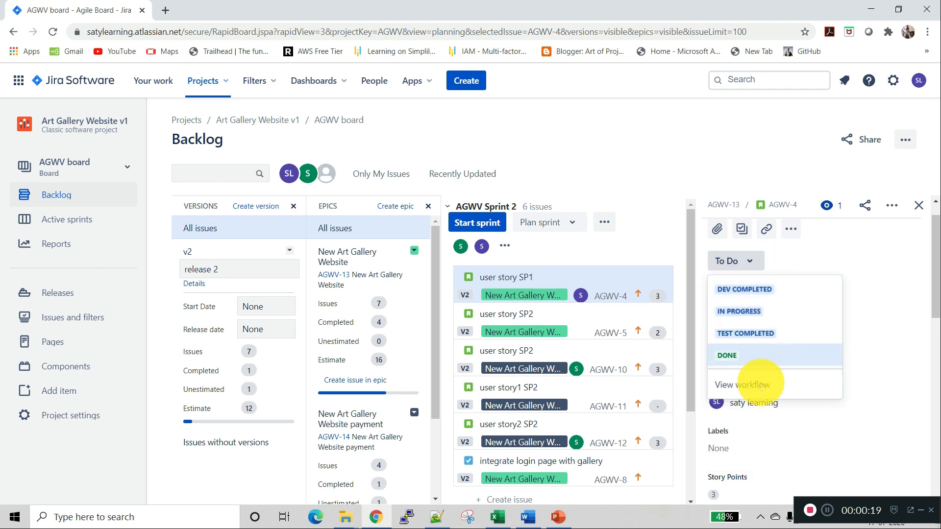
{"action": "left_click", "coordinate": [761, 386]}
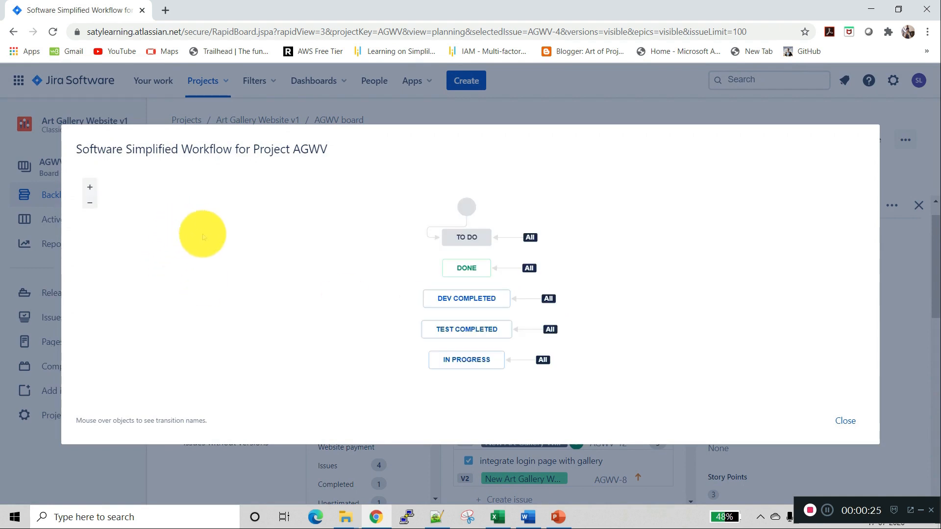
{"action": "mouse_move", "coordinate": [482, 239]}
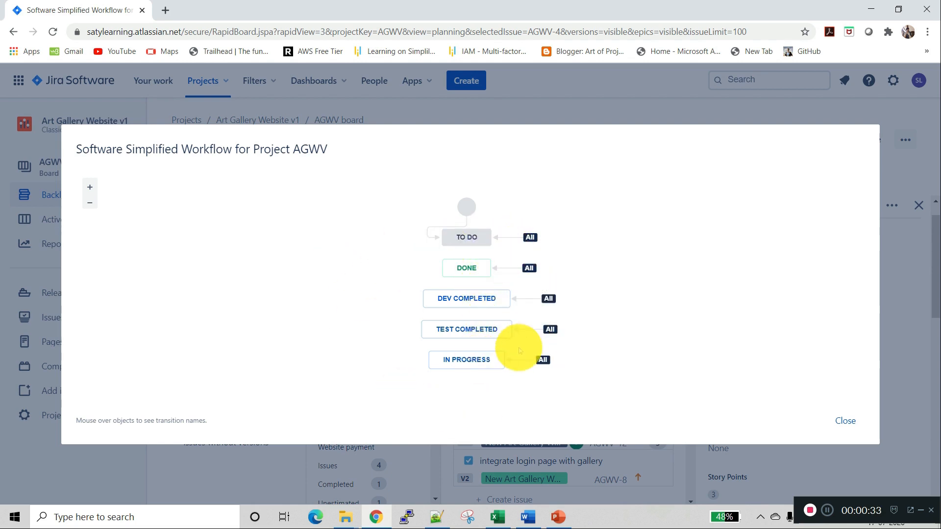
{"action": "left_click", "coordinate": [844, 422]}
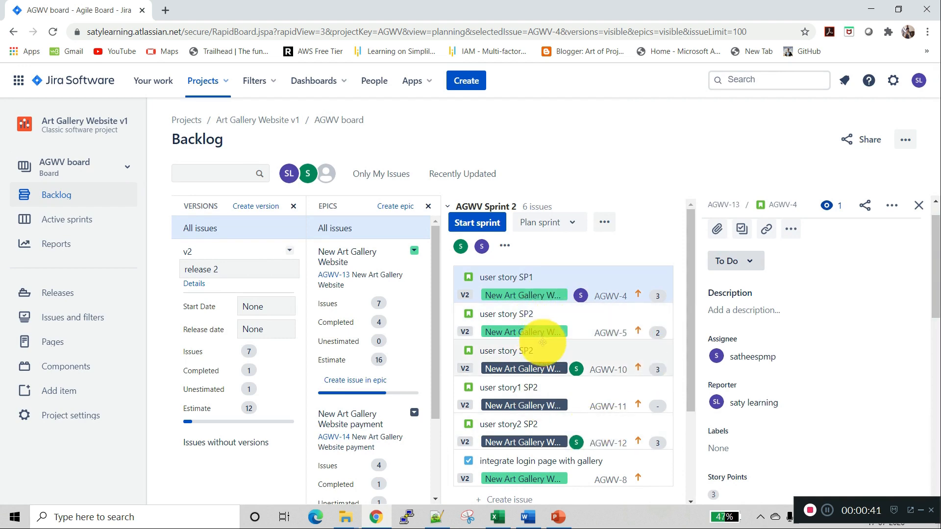
Start AGWV Sprint 2 with a 2-week duration, end date 31/Jul/20 08:18 AM and the sprint goal "sprint 2"
{"action": "left_click", "coordinate": [490, 225]}
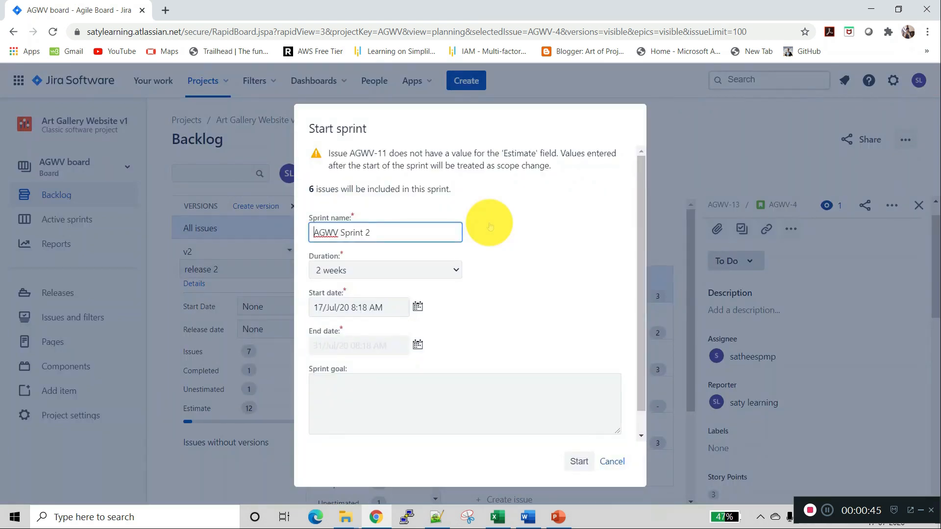
{"action": "left_click", "coordinate": [418, 345]}
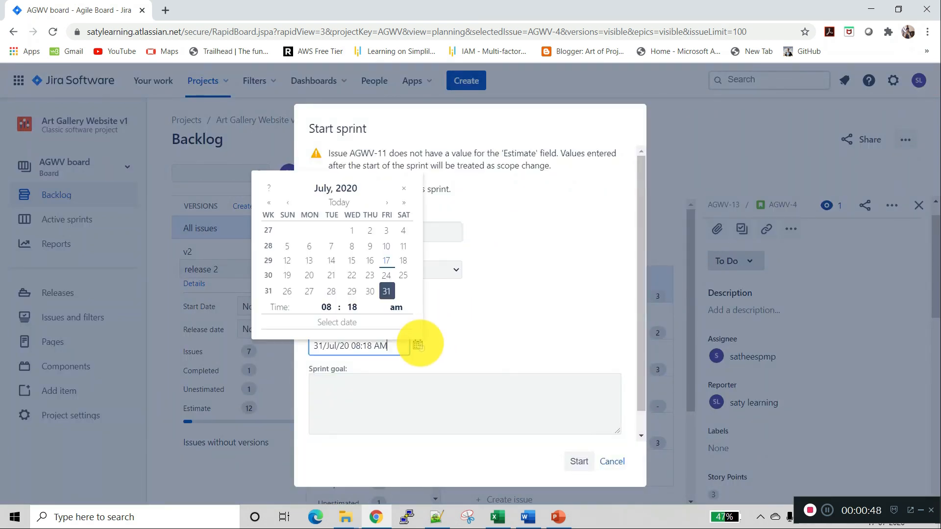
{"action": "left_click", "coordinate": [387, 292]}
{"action": "left_click", "coordinate": [390, 399]}
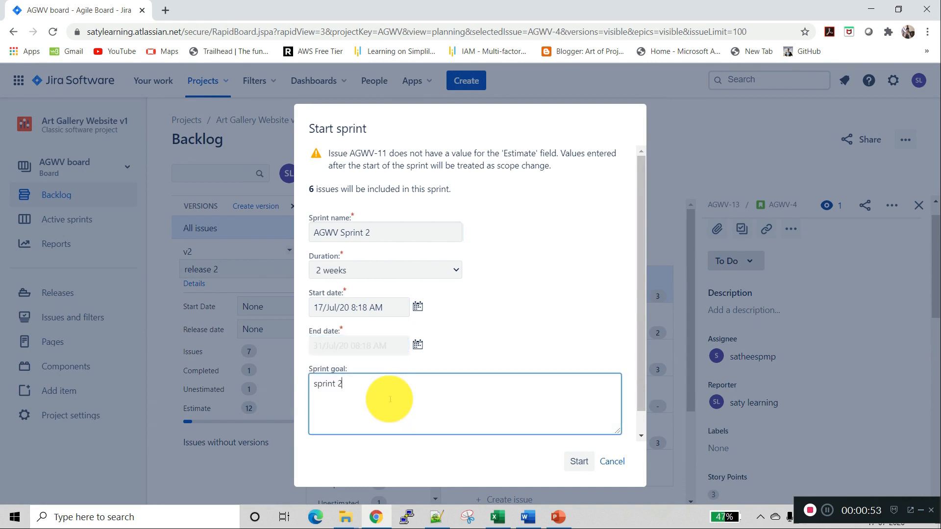
{"action": "type", "text": "sprint 2"}
{"action": "left_click", "coordinate": [578, 461]}
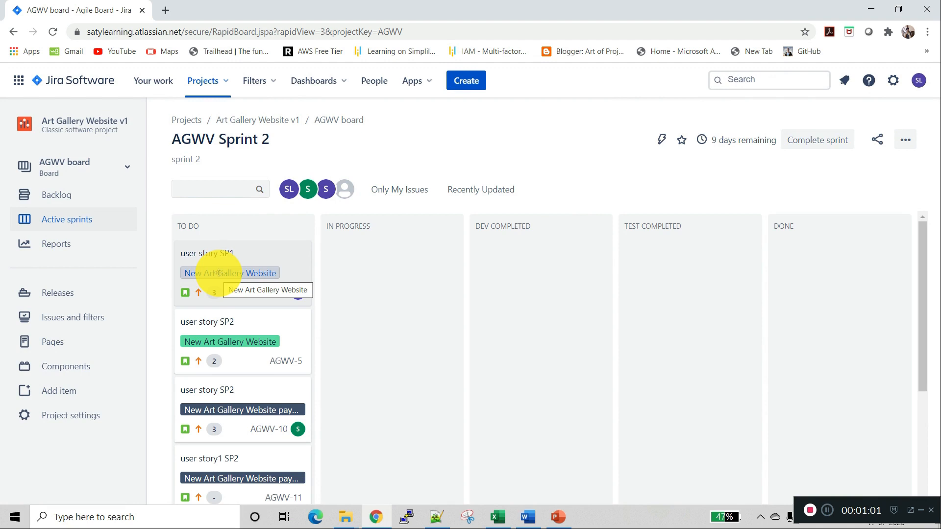
Move "user story SP1" AGWV-4 from To Do to In Progress and add the comment "good job done" to it
{"action": "left_click_drag", "start_coordinate": [218, 273], "coordinate": [359, 272]}
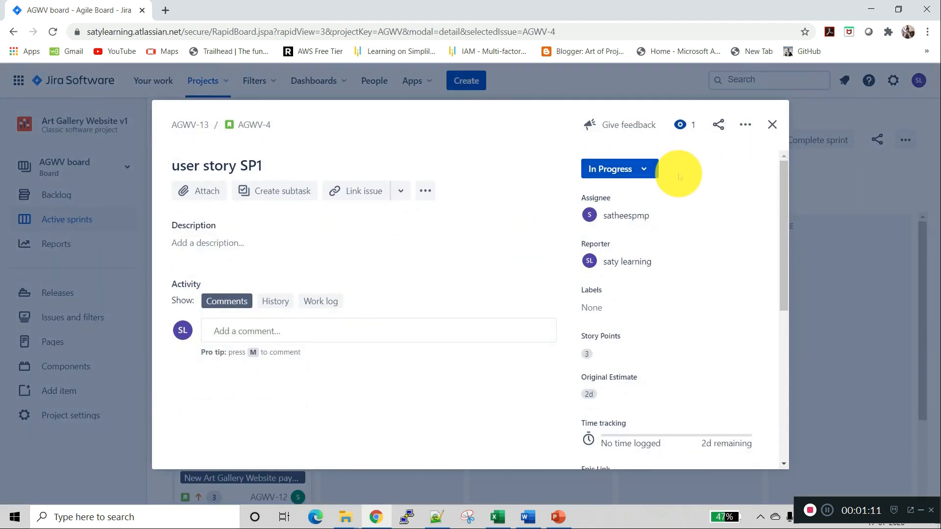
{"action": "left_click", "coordinate": [292, 327]}
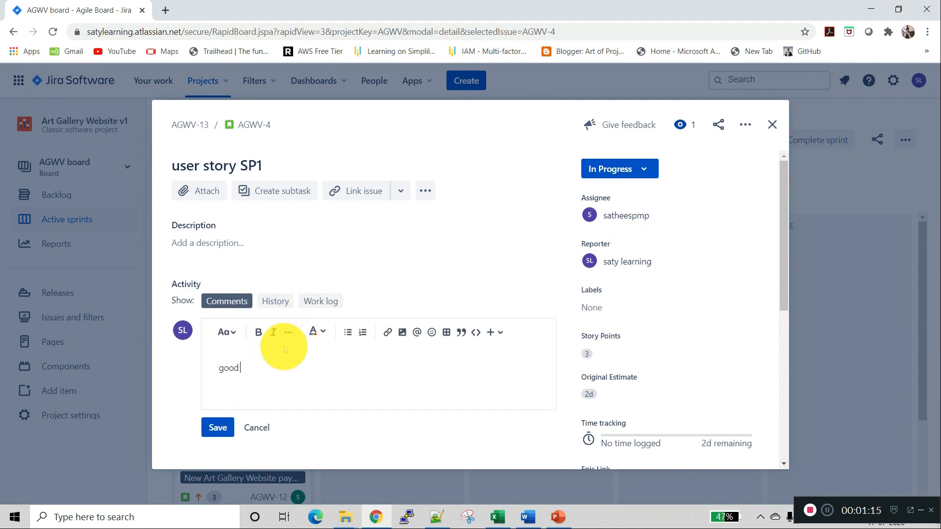
{"action": "type", "text": "good job done"}
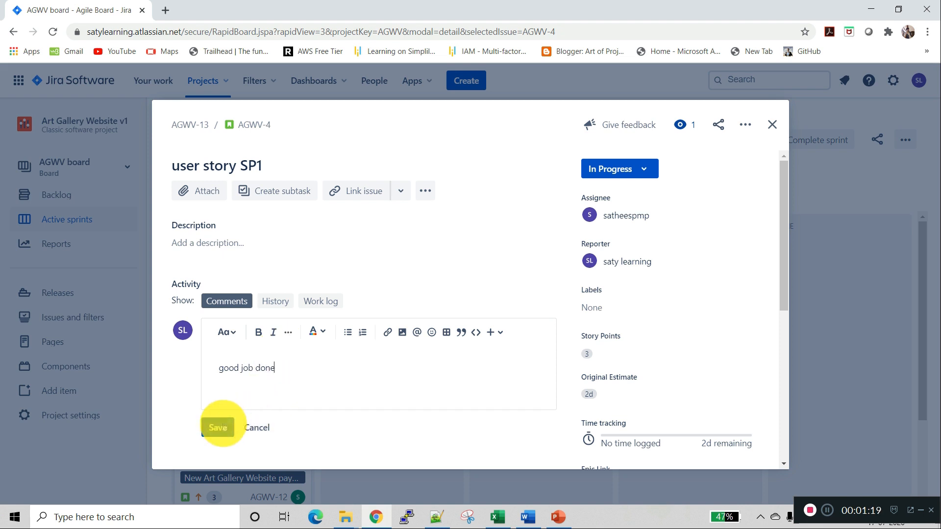
{"action": "left_click", "coordinate": [218, 427]}
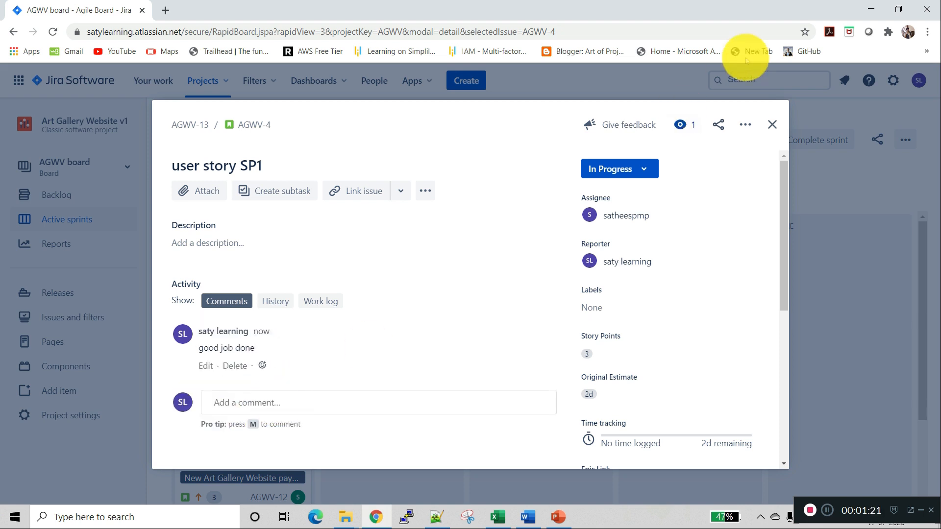
{"action": "left_click", "coordinate": [772, 124]}
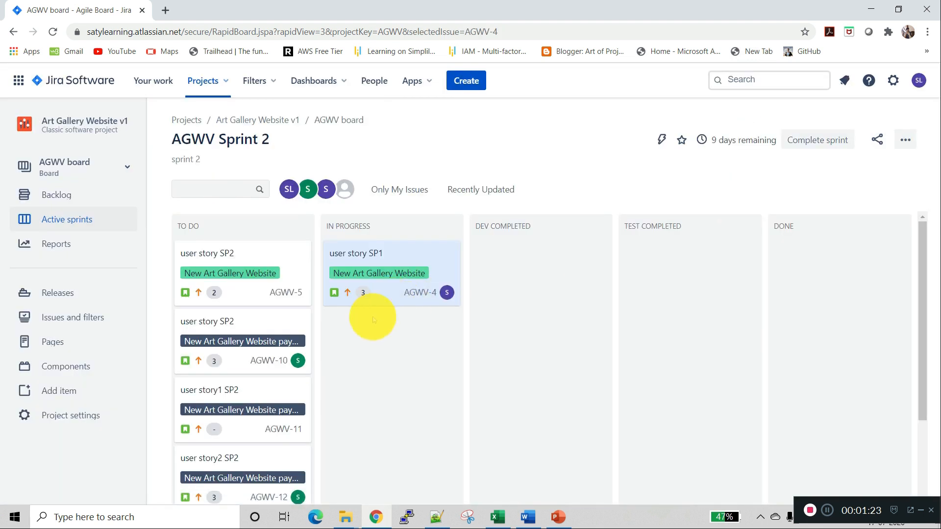
Move AGWV-10 and AGWV-8 from To Do to DEV Completed, AGWV-12 to Test Completed, and AGWV-11 to Done
{"action": "left_click_drag", "start_coordinate": [222, 341], "coordinate": [524, 300]}
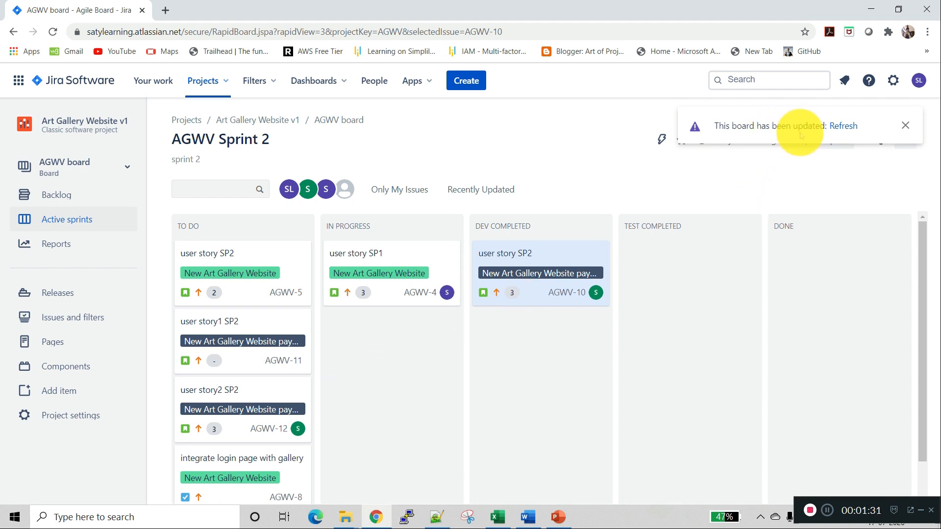
{"action": "left_click", "coordinate": [844, 126]}
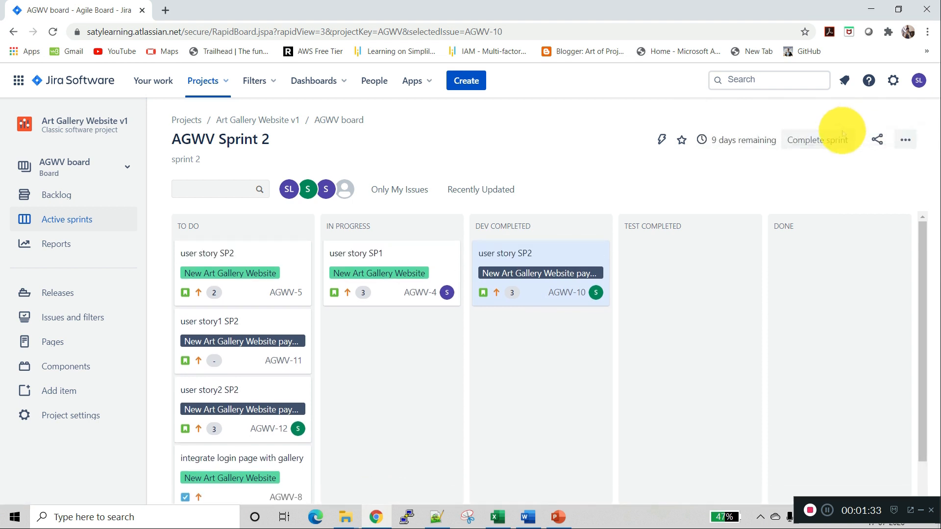
{"action": "left_click_drag", "start_coordinate": [243, 407], "coordinate": [690, 312]}
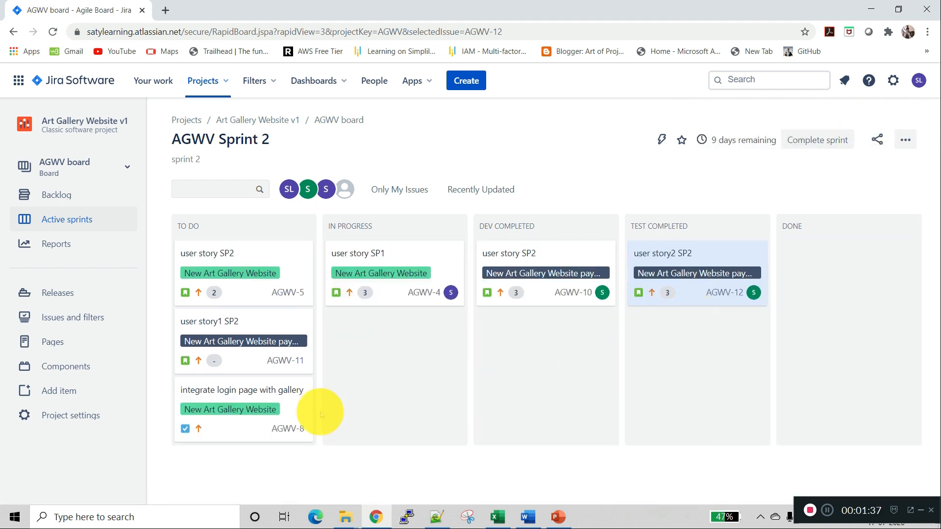
{"action": "left_click_drag", "start_coordinate": [234, 406], "coordinate": [544, 389]}
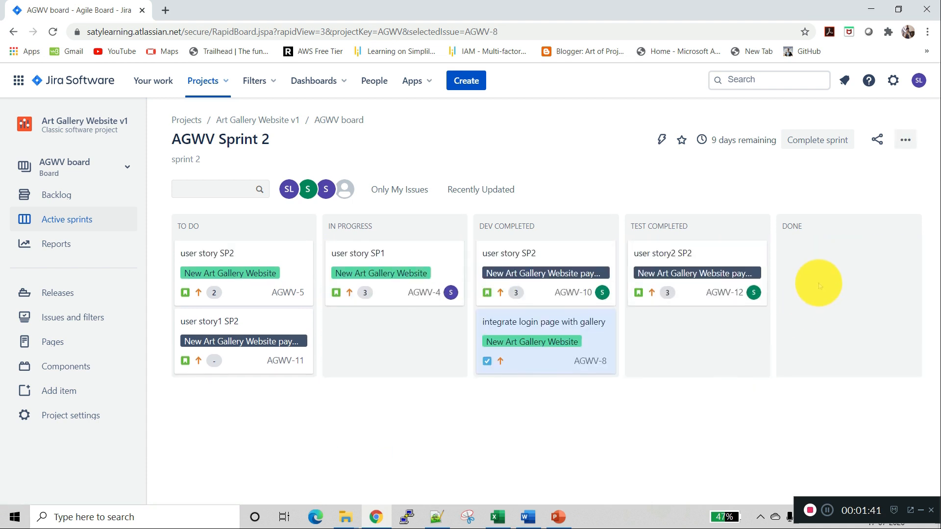
{"action": "left_click_drag", "start_coordinate": [819, 283], "coordinate": [742, 329]}
{"action": "left_click", "coordinate": [701, 337]}
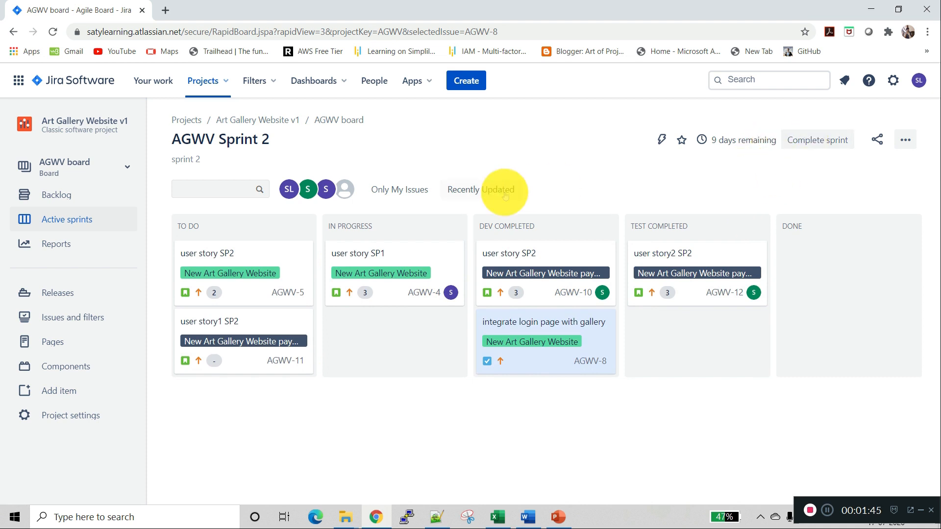
{"action": "left_click_drag", "start_coordinate": [268, 342], "coordinate": [865, 307]}
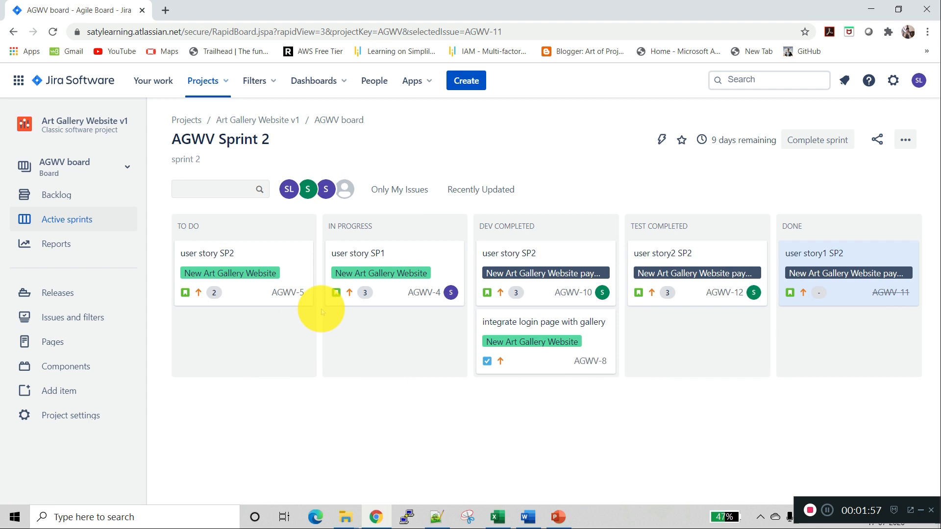
Log 2d of time spent on "user story SP1" AGWV-4, view its further issue actions and close the issue
{"action": "left_click", "coordinate": [388, 273]}
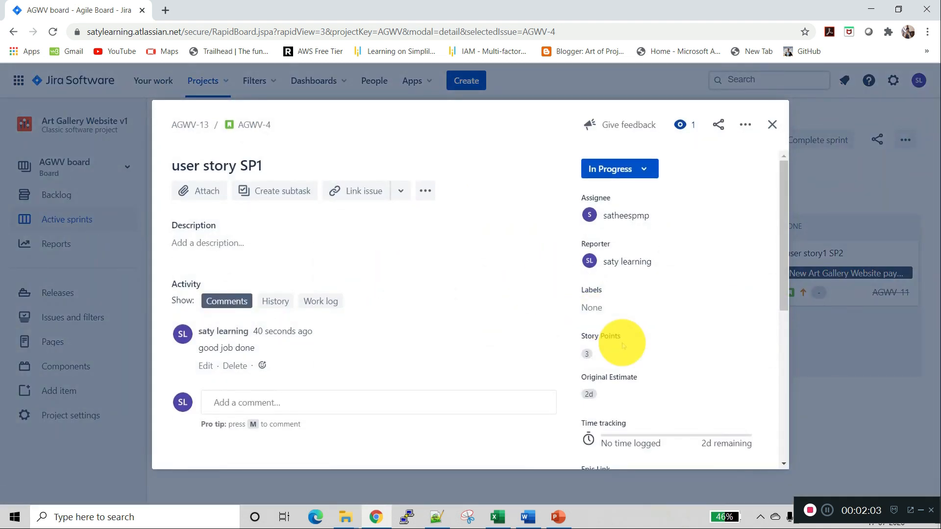
{"action": "scroll", "coordinate": [622, 345], "scroll_direction": "down", "scroll_amount": 3}
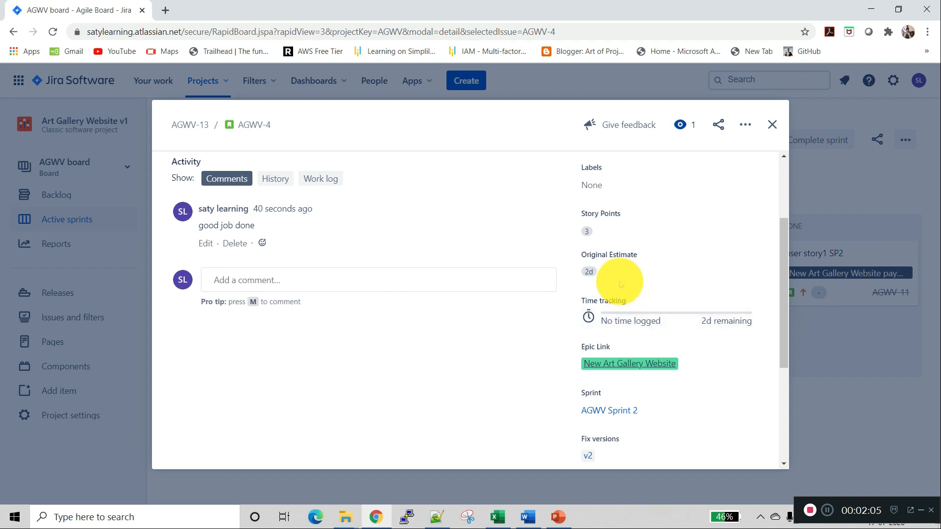
{"action": "left_click", "coordinate": [619, 322]}
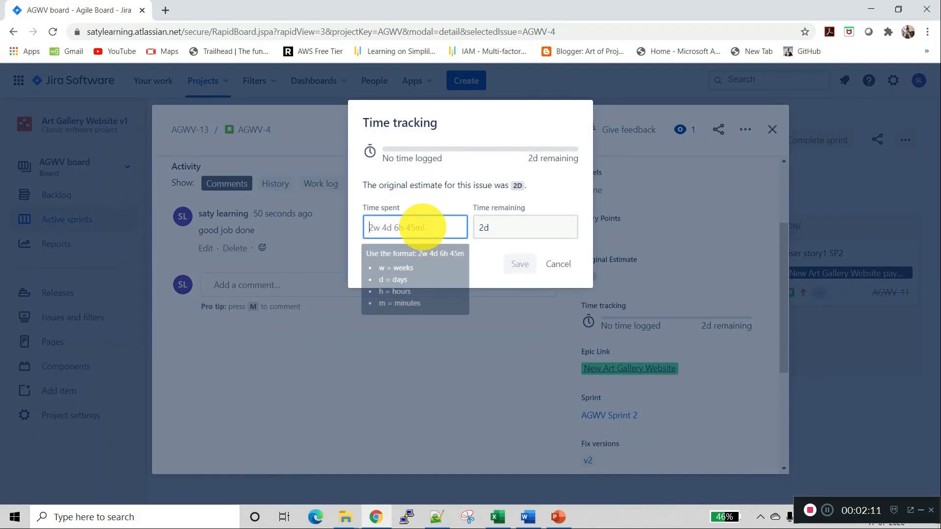
{"action": "type", "text": "2d"}
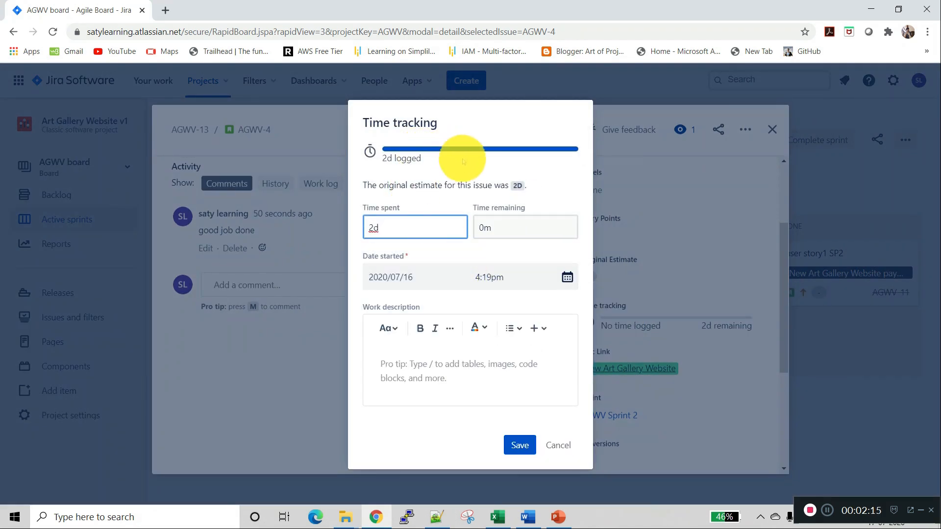
{"action": "left_click", "coordinate": [527, 446]}
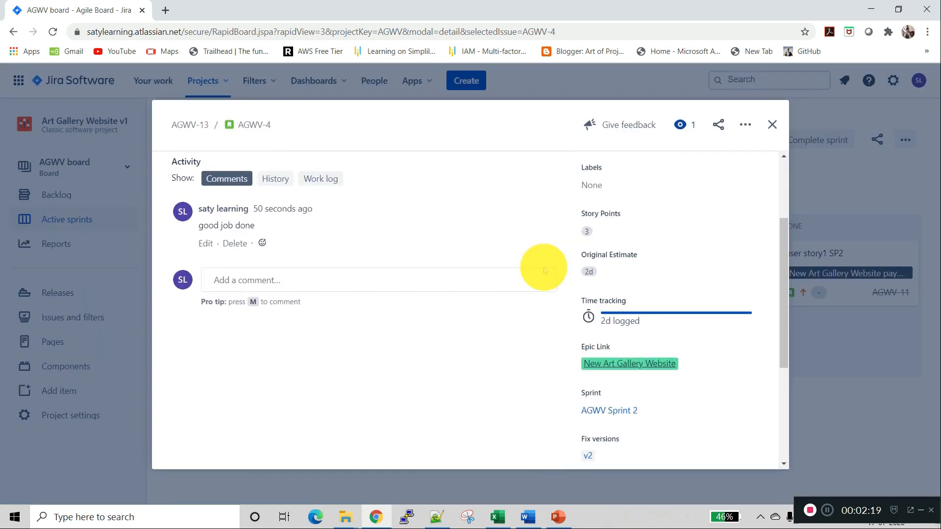
{"action": "left_click", "coordinate": [746, 126]}
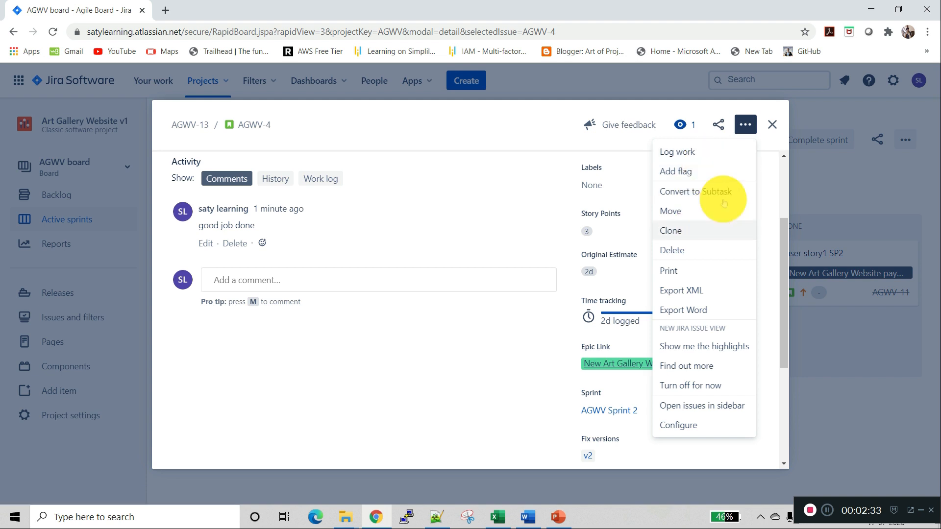
{"action": "left_click", "coordinate": [772, 125]}
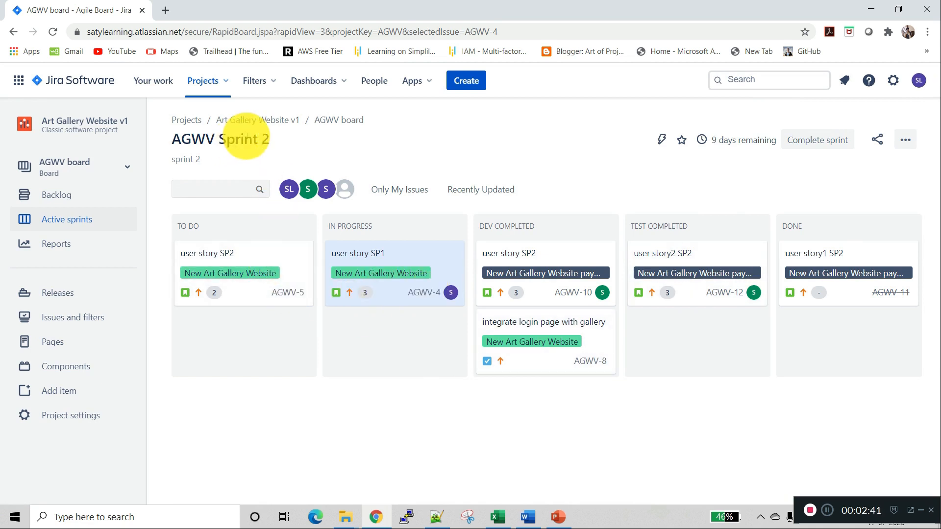
Create a Bug in Art Gallery Website v1 with summary and description "bug in sprint 2", assigned to AGWV Sprint 2
{"action": "left_click", "coordinate": [464, 83]}
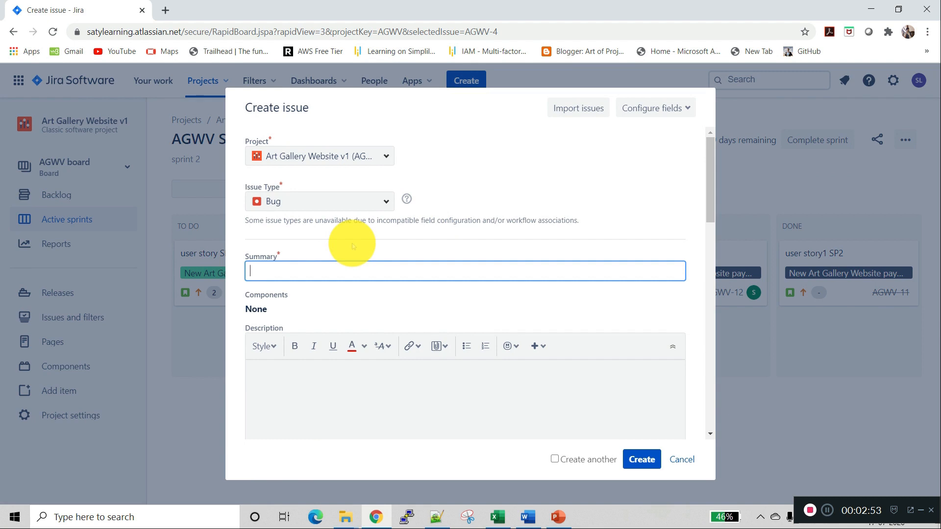
{"action": "left_click", "coordinate": [338, 200]}
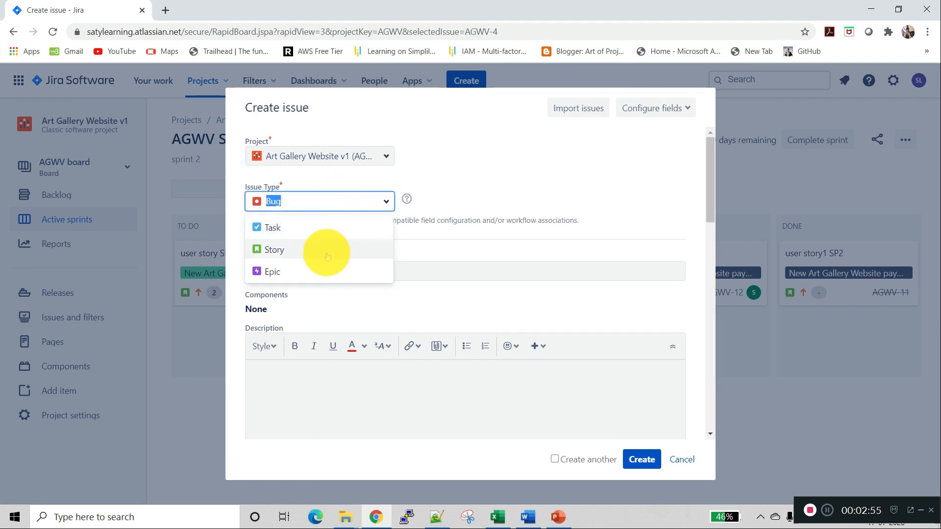
{"action": "left_click", "coordinate": [456, 186]}
{"action": "left_click", "coordinate": [357, 272]}
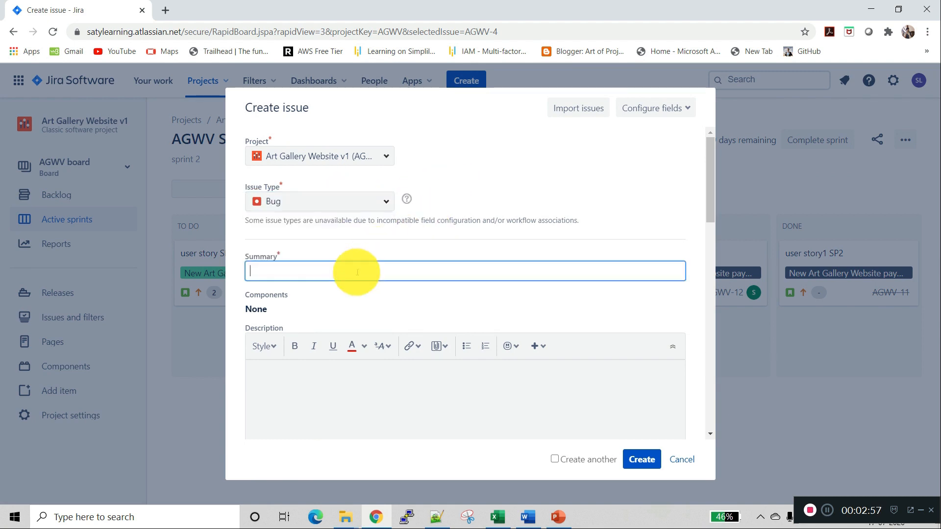
{"action": "type", "text": "bug in sprint 2"}
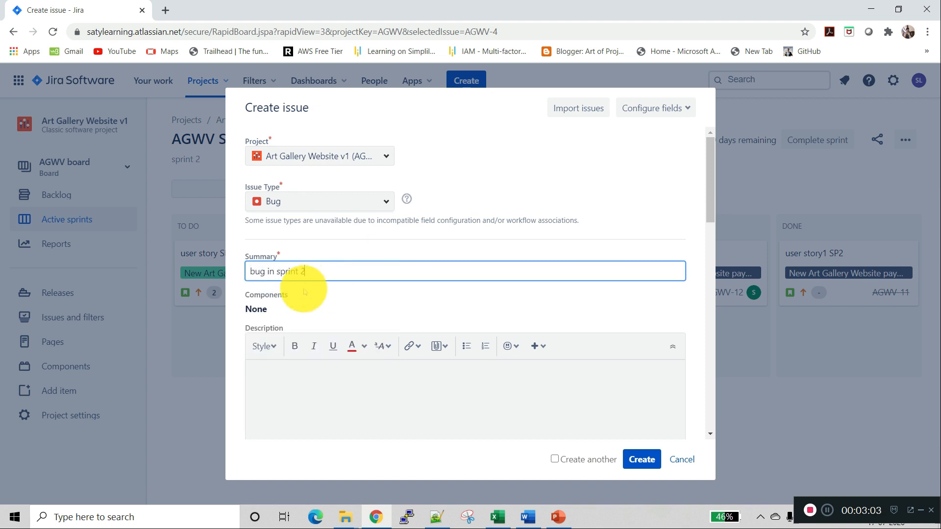
{"action": "left_click", "coordinate": [285, 307]}
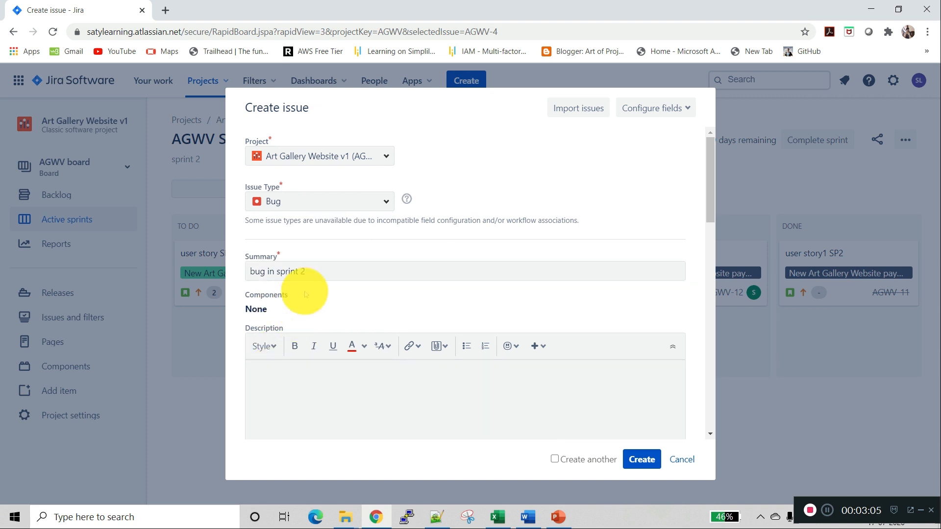
{"action": "triple_click", "coordinate": [319, 266]}
{"action": "left_click", "coordinate": [317, 384]}
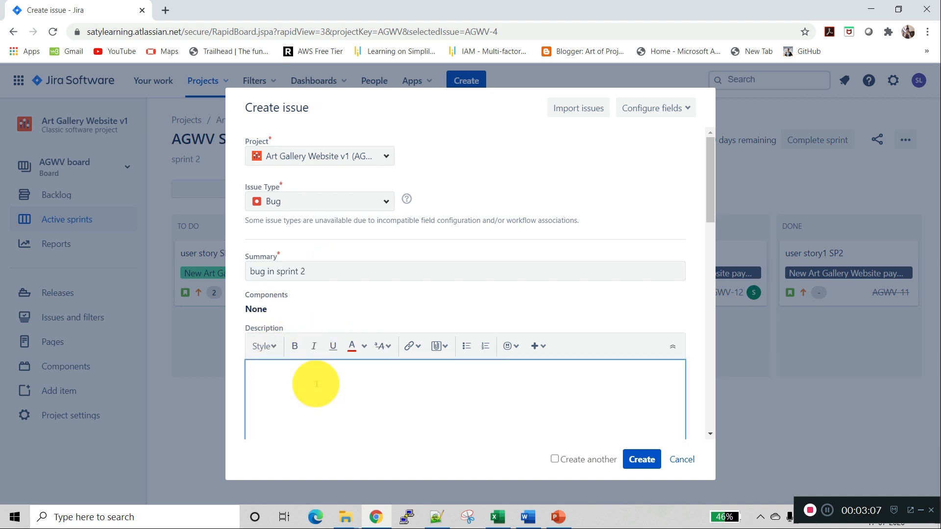
{"action": "left_click", "coordinate": [632, 462]}
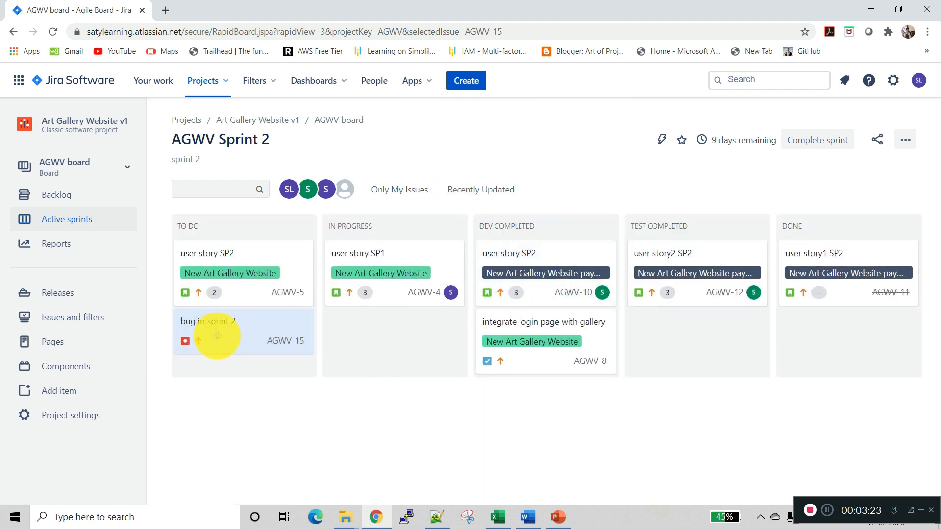
Move "bug in sprint 2" AGWV-15 through In Progress to DEV Completed and set its original estimate to 1h
{"action": "left_click_drag", "start_coordinate": [218, 336], "coordinate": [378, 361]}
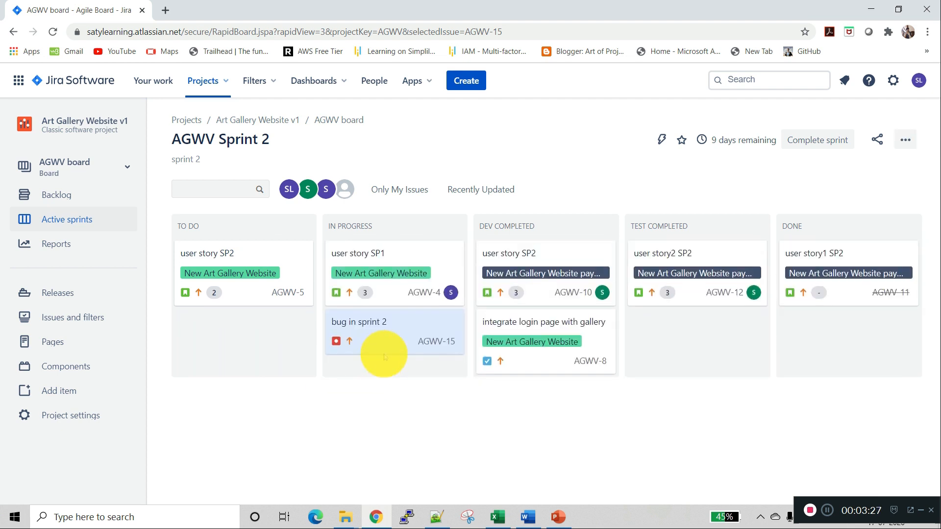
{"action": "left_click_drag", "start_coordinate": [384, 345], "coordinate": [536, 442]}
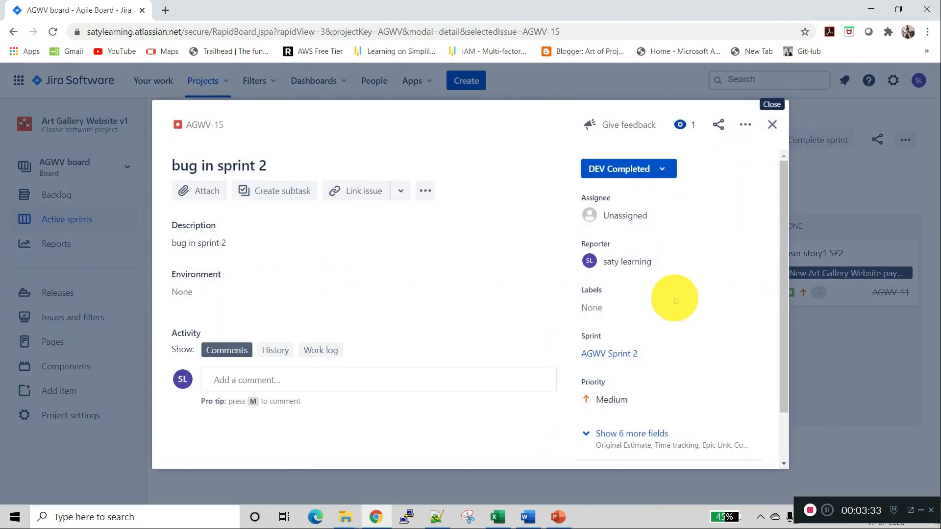
{"action": "scroll", "coordinate": [662, 346], "scroll_direction": "down", "scroll_amount": 1}
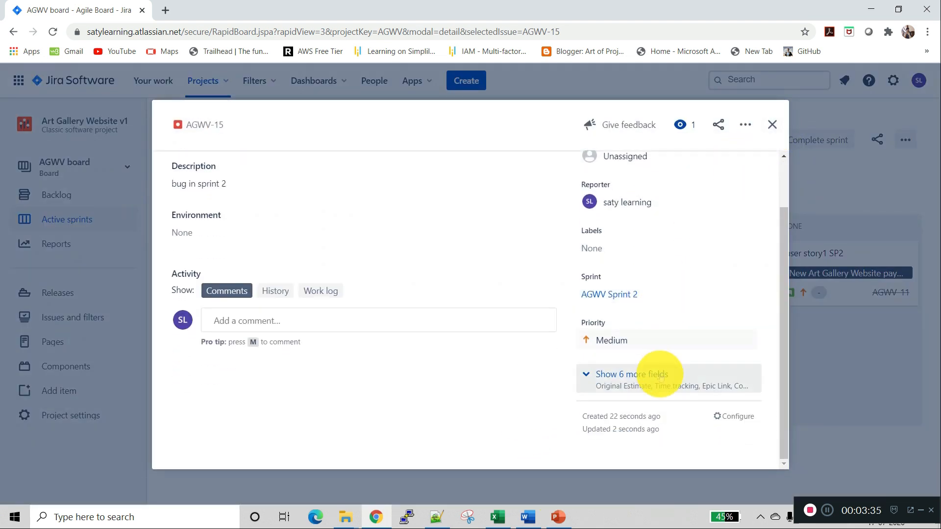
{"action": "left_click", "coordinate": [657, 374]}
{"action": "scroll", "coordinate": [671, 340], "scroll_direction": "down", "scroll_amount": 1}
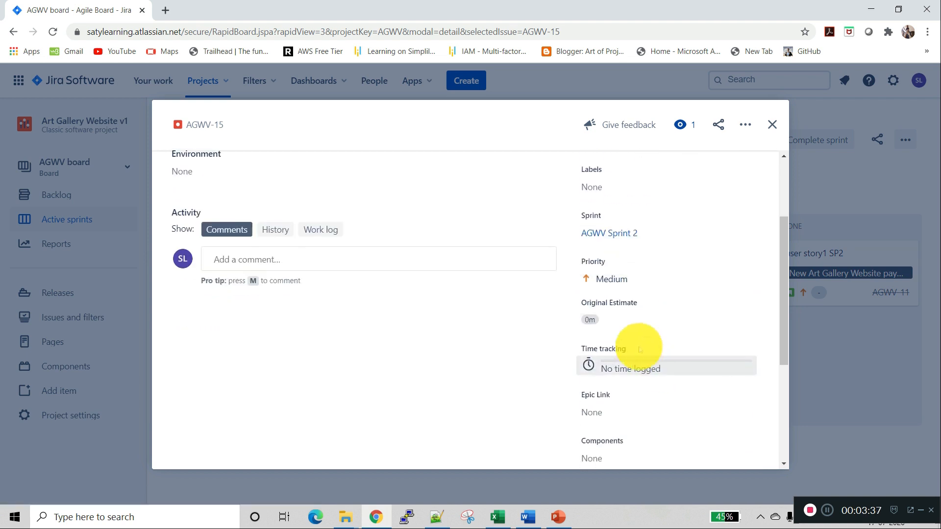
{"action": "left_click", "coordinate": [595, 320]}
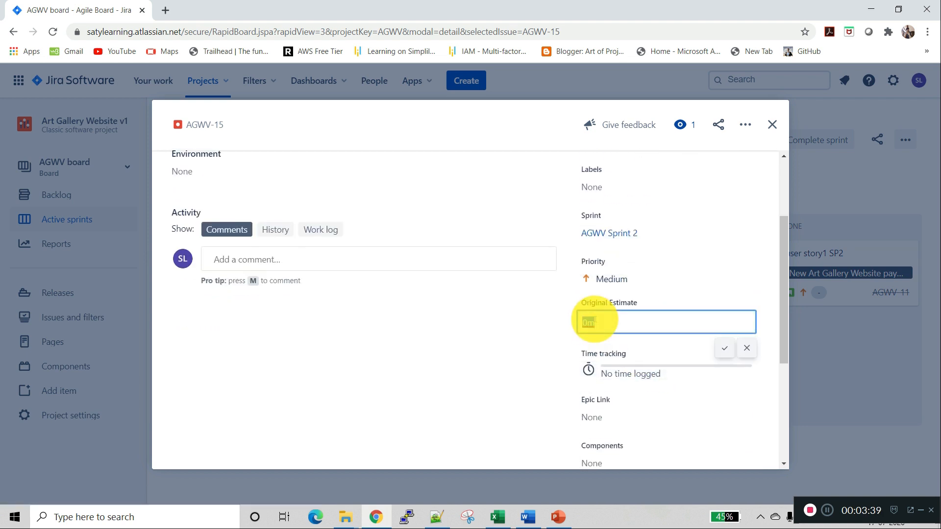
{"action": "type", "text": "1h"}
{"action": "key", "text": "Return"}
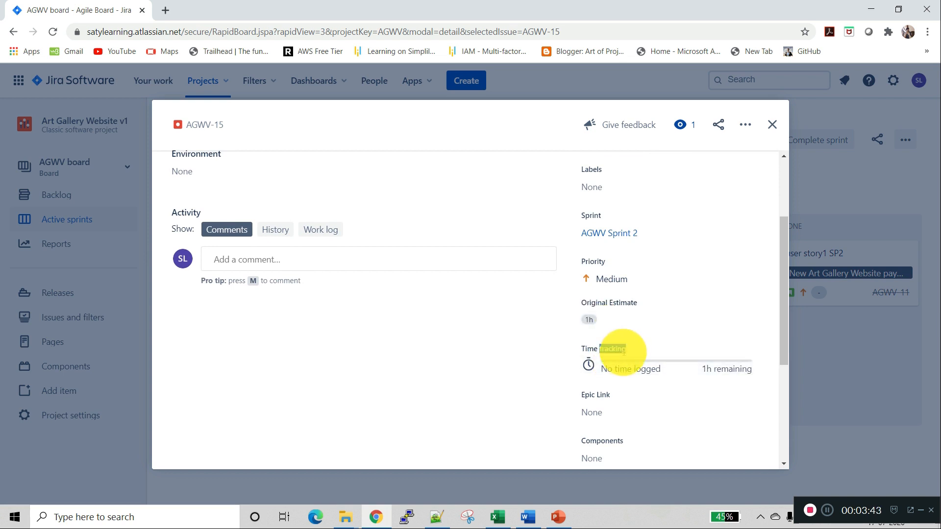
Log 1h of time spent on "bug in sprint 2" AGWV-15 with the work description "completed and fixedx"
{"action": "left_click", "coordinate": [642, 367]}
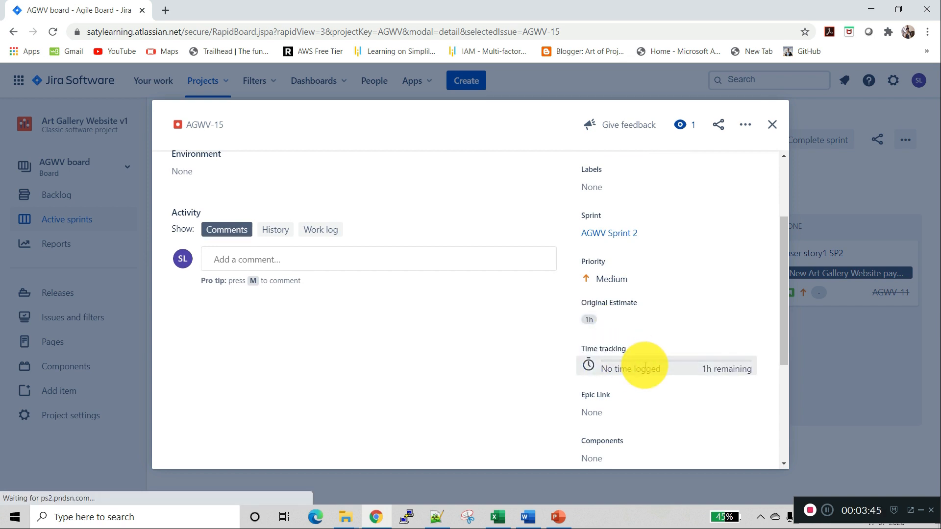
{"action": "left_click", "coordinate": [440, 236]}
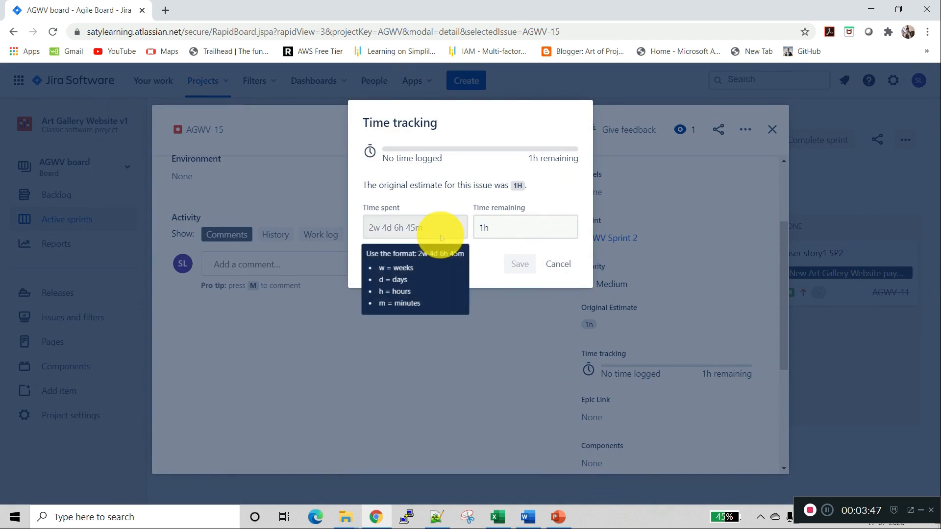
{"action": "left_click", "coordinate": [434, 231]}
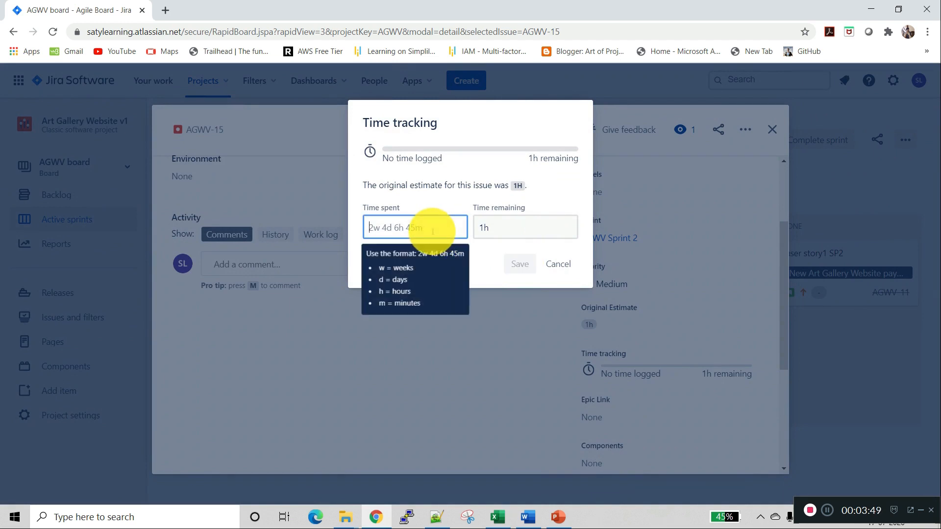
{"action": "type", "text": "1h"}
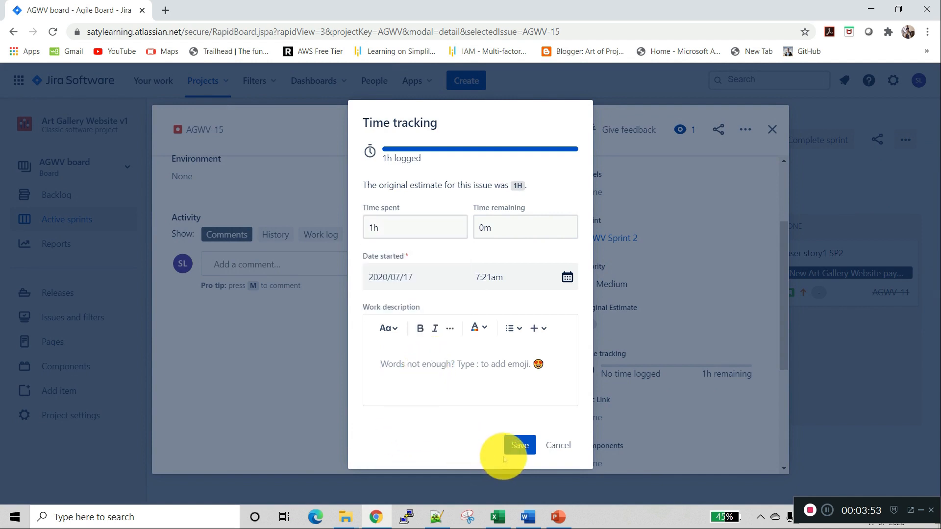
{"action": "left_click", "coordinate": [439, 385]}
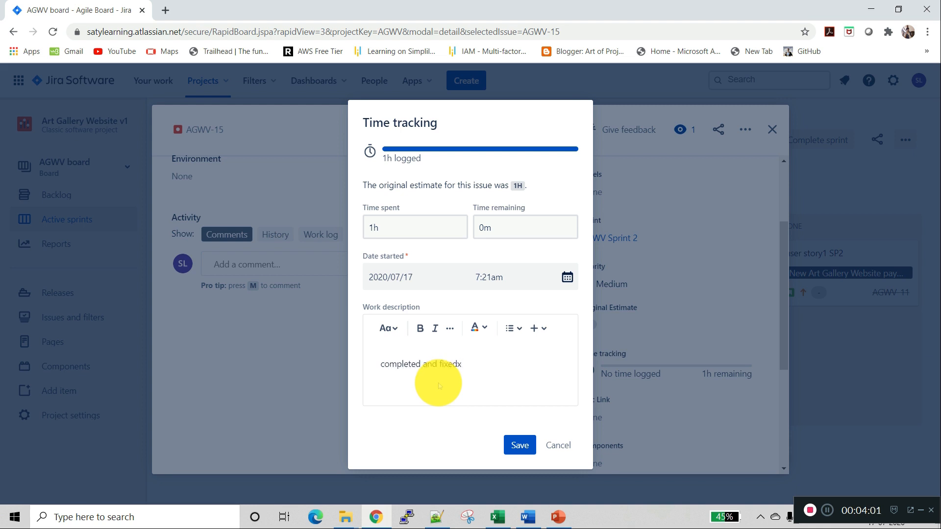
{"action": "left_click", "coordinate": [512, 447]}
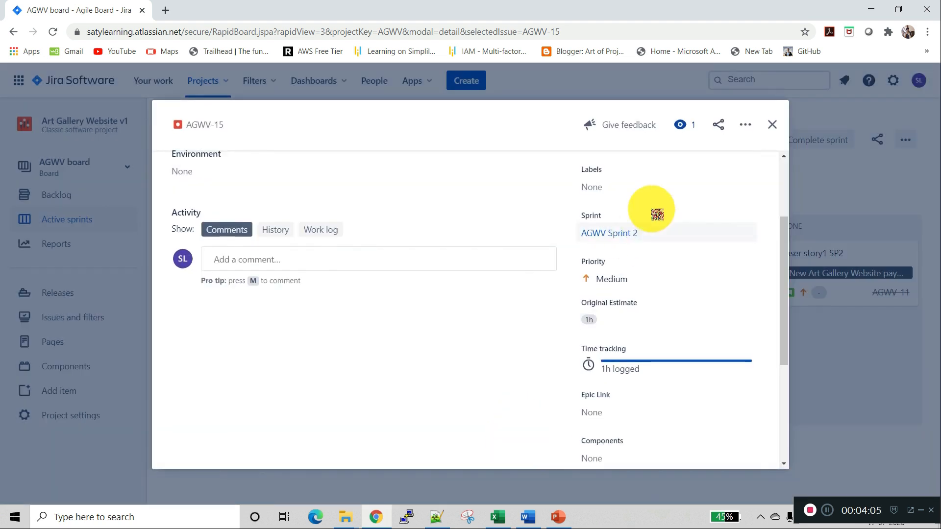
Set the status of "bug in sprint 2" AGWV-15 to Done and close the issue
{"action": "left_click", "coordinate": [646, 172]}
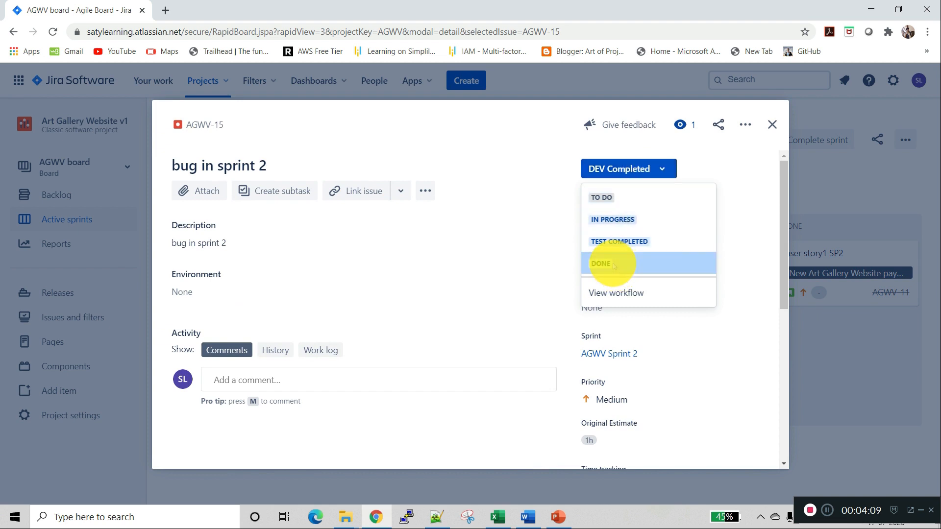
{"action": "left_click", "coordinate": [613, 265]}
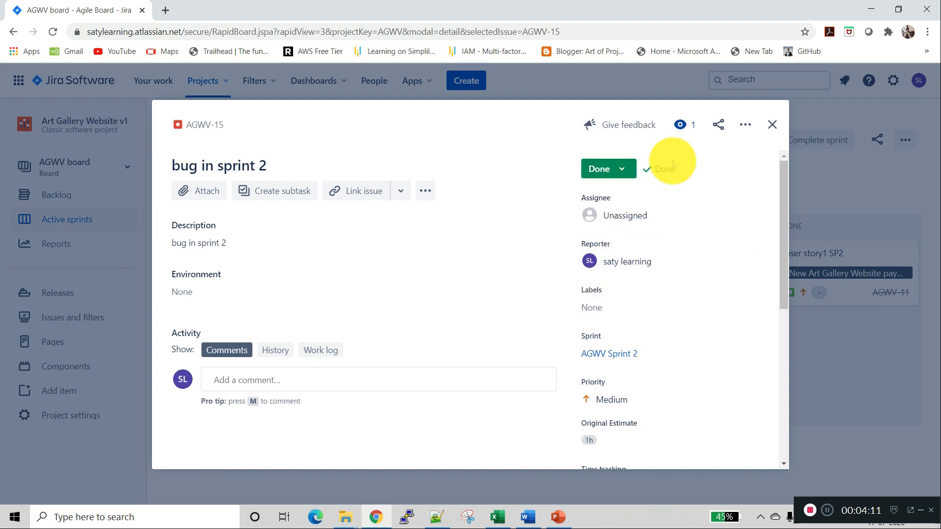
{"action": "left_click", "coordinate": [772, 124]}
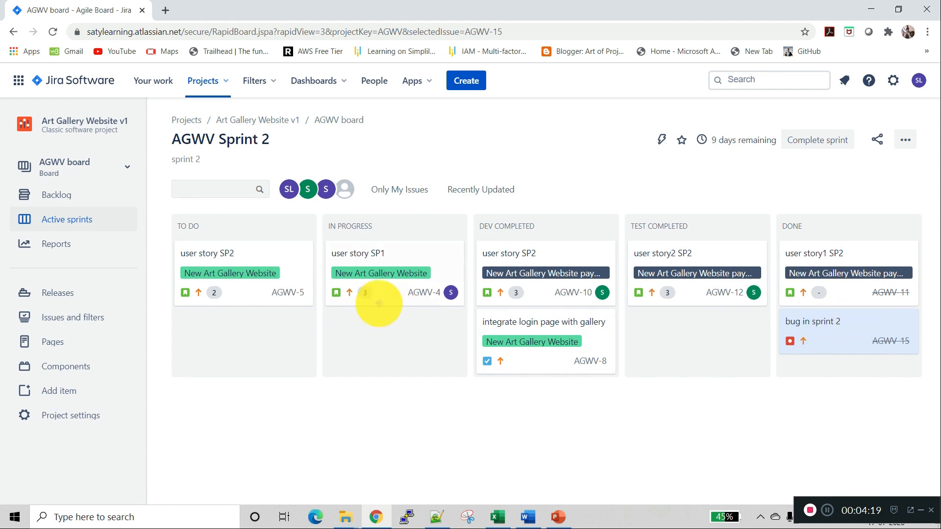
Move AGWV-5 to Test Completed and AGWV-4 and AGWV-10 to Done, closing any issue details that open
{"action": "left_click_drag", "start_coordinate": [254, 277], "coordinate": [857, 330]}
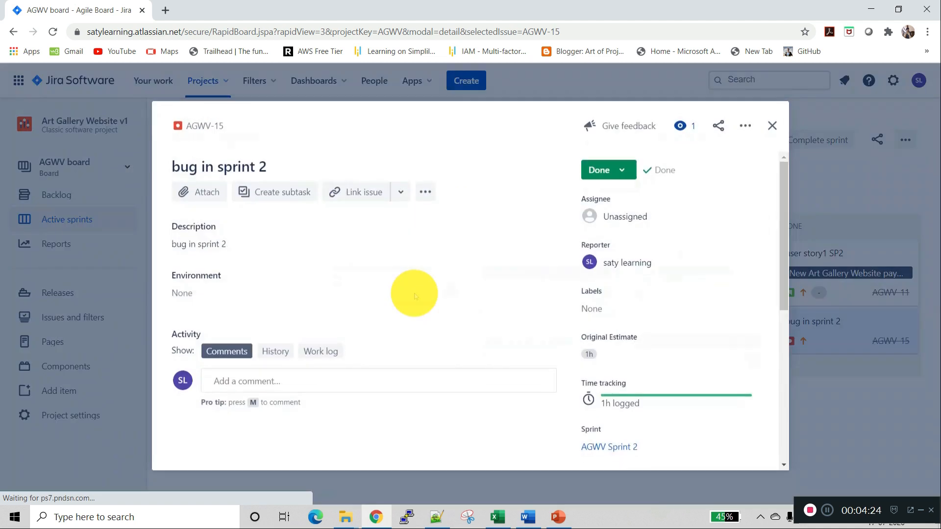
{"action": "left_click", "coordinate": [772, 126]}
{"action": "left_click_drag", "start_coordinate": [384, 273], "coordinate": [857, 353]}
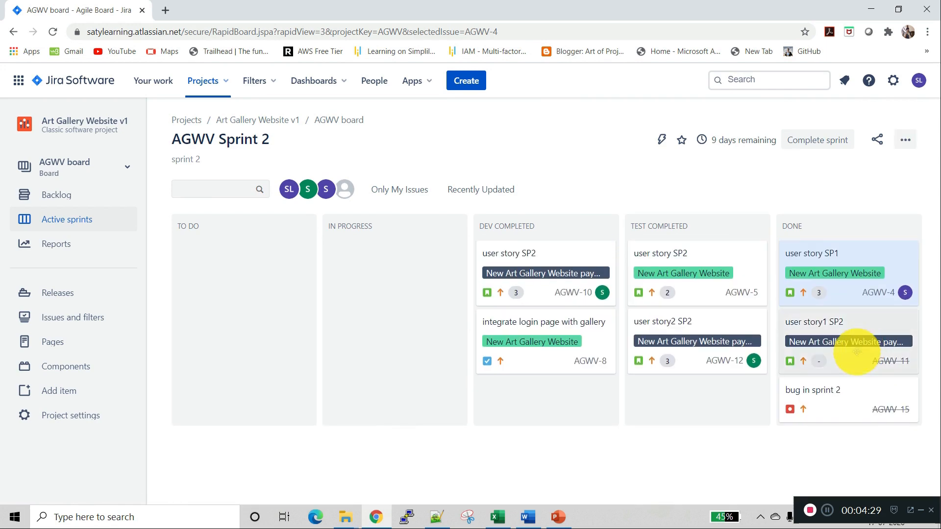
{"action": "left_click_drag", "start_coordinate": [526, 266], "coordinate": [815, 361]}
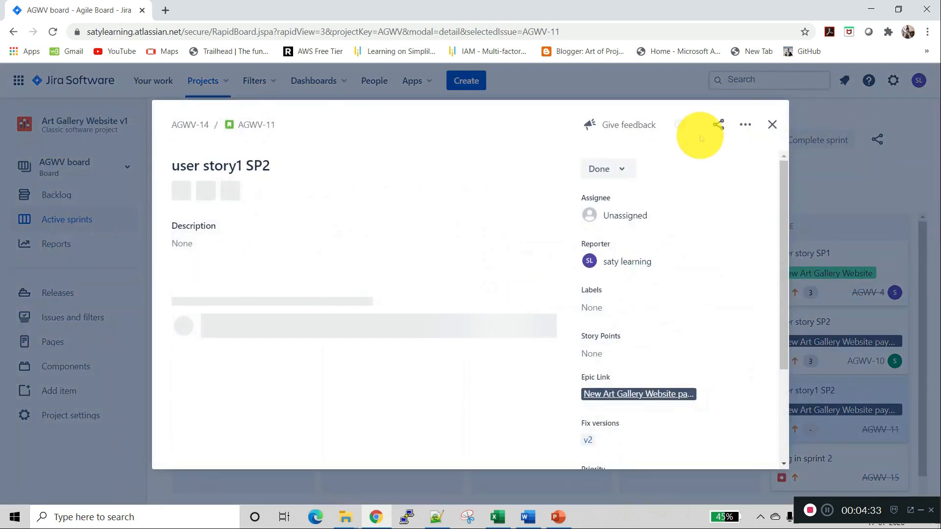
{"action": "left_click", "coordinate": [773, 124]}
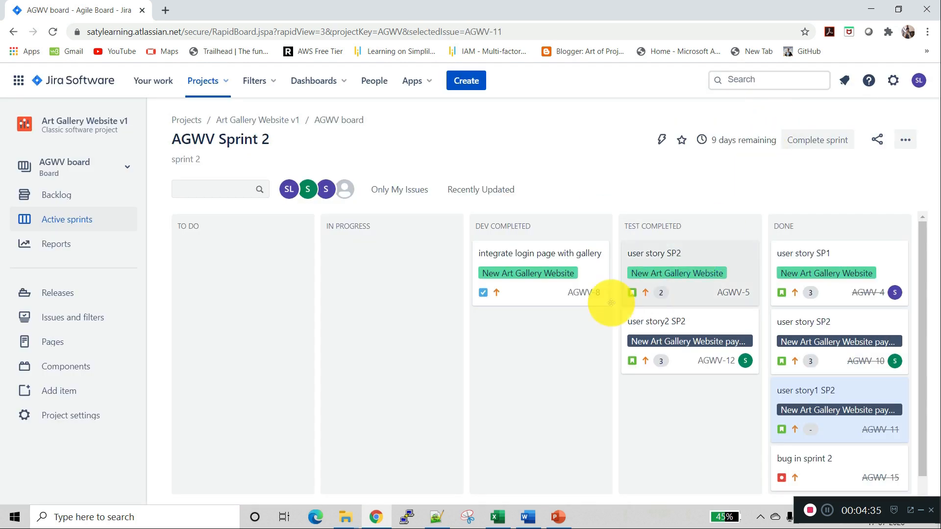
Move the remaining issues AGWV-8, AGWV-5 and AGWV-12 to Done, closing any issue details that open
{"action": "left_click_drag", "start_coordinate": [536, 279], "coordinate": [827, 355]}
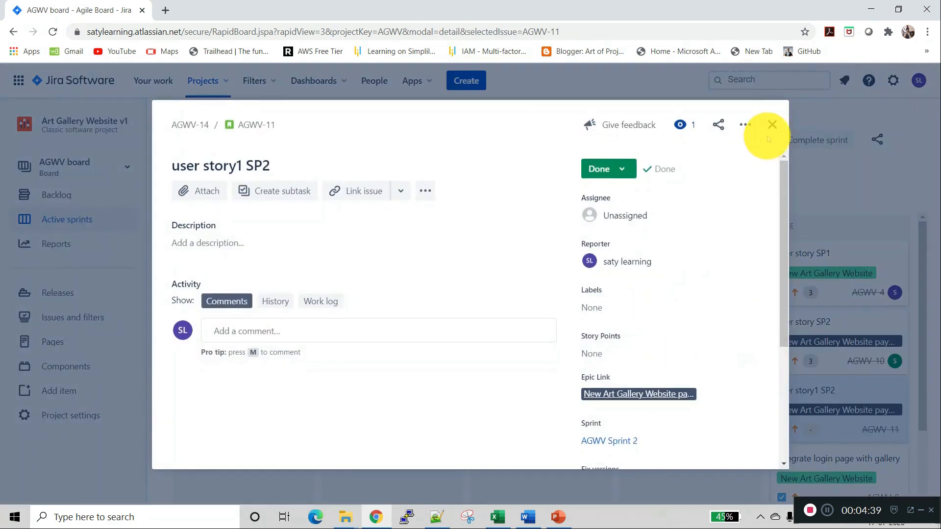
{"action": "left_click", "coordinate": [772, 126]}
{"action": "left_click_drag", "start_coordinate": [693, 263], "coordinate": [734, 330]}
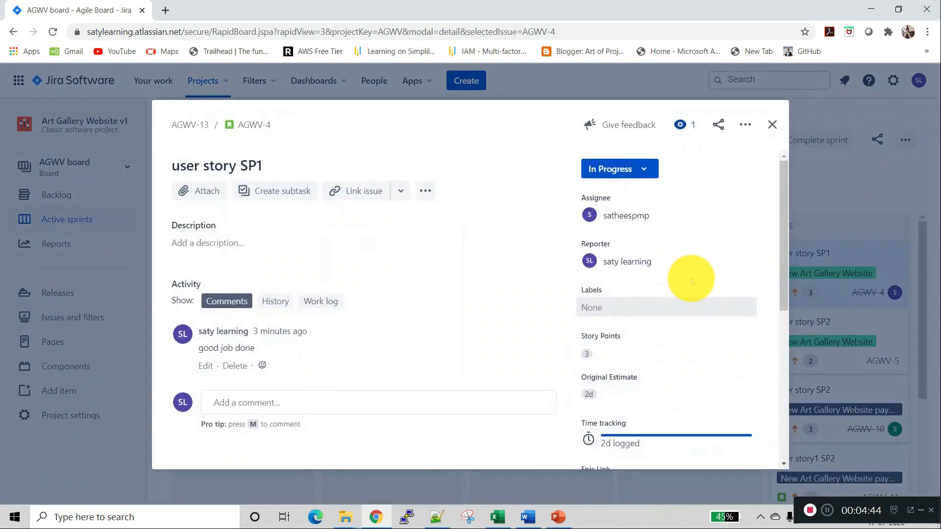
{"action": "left_click", "coordinate": [771, 125]}
{"action": "left_click_drag", "start_coordinate": [703, 273], "coordinate": [836, 325]}
{"action": "left_click", "coordinate": [818, 316]}
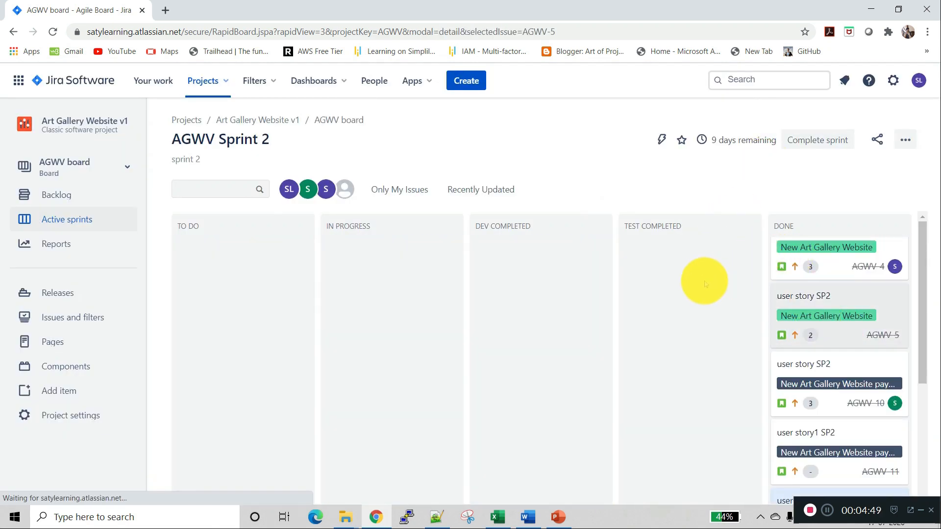
{"action": "scroll", "coordinate": [699, 297], "scroll_direction": "down", "scroll_amount": 1}
{"action": "scroll", "coordinate": [762, 181], "scroll_direction": "down", "scroll_amount": 1}
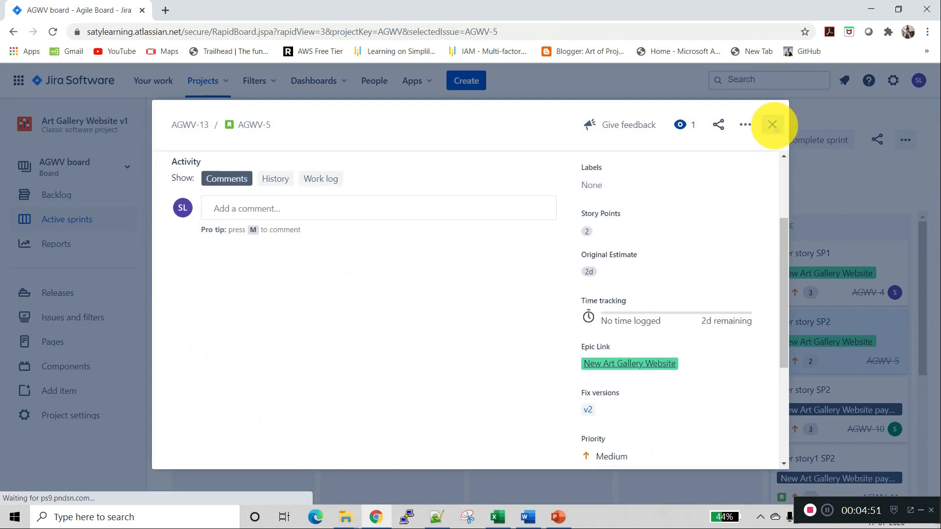
{"action": "left_click", "coordinate": [772, 124]}
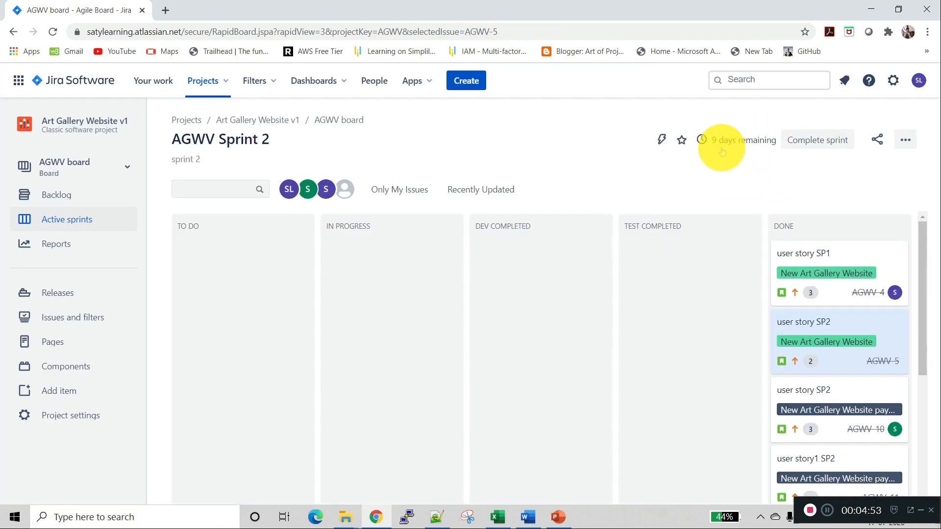
View the start and projected end dates of AGWV Sprint 2 and the board's further actions
{"action": "mouse_move", "coordinate": [719, 143]}
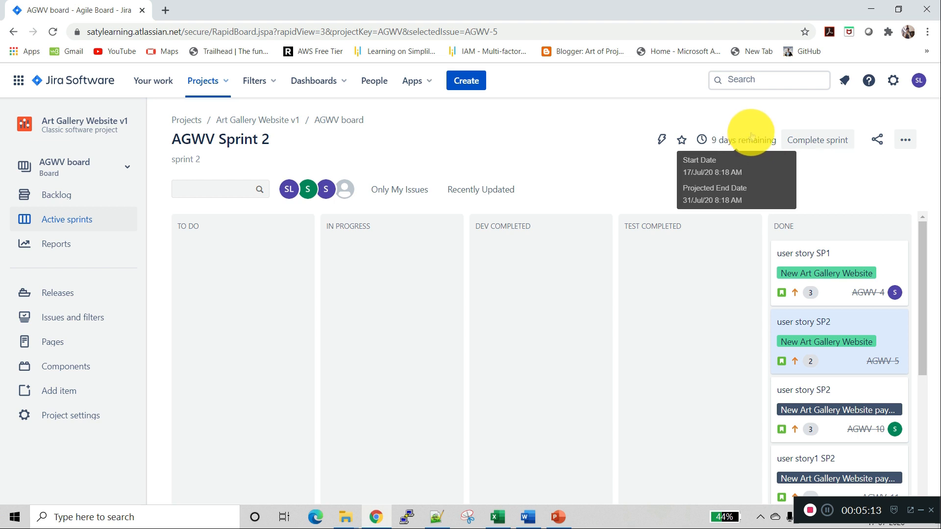
{"action": "left_click", "coordinate": [905, 141]}
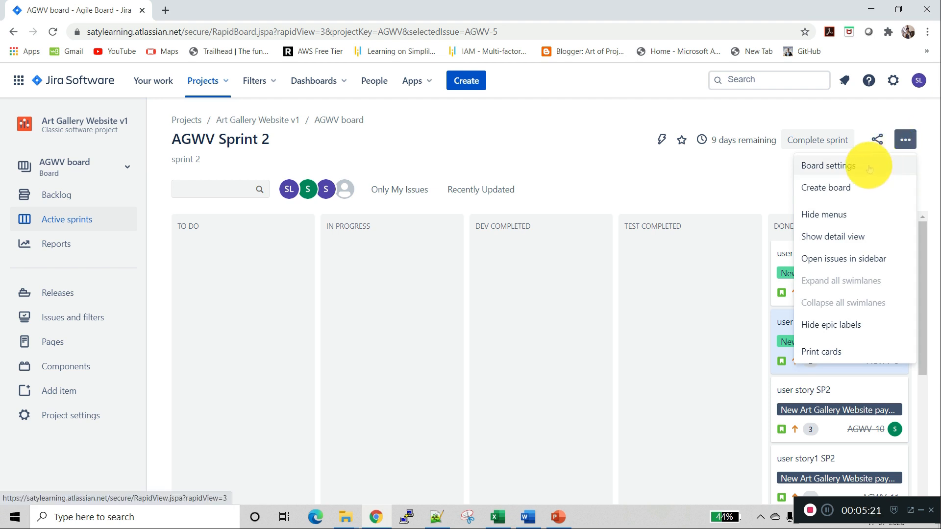
{"action": "left_click", "coordinate": [84, 222]}
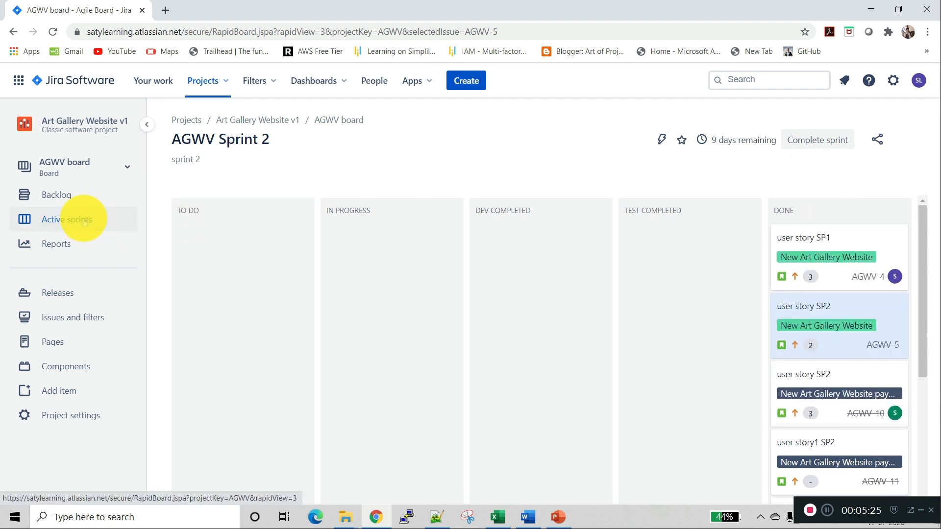
In the backlog, view the Meeting notes and Blank page options for planning AGWV Sprint 2 and dismiss each Confluence offer
{"action": "left_click", "coordinate": [44, 198]}
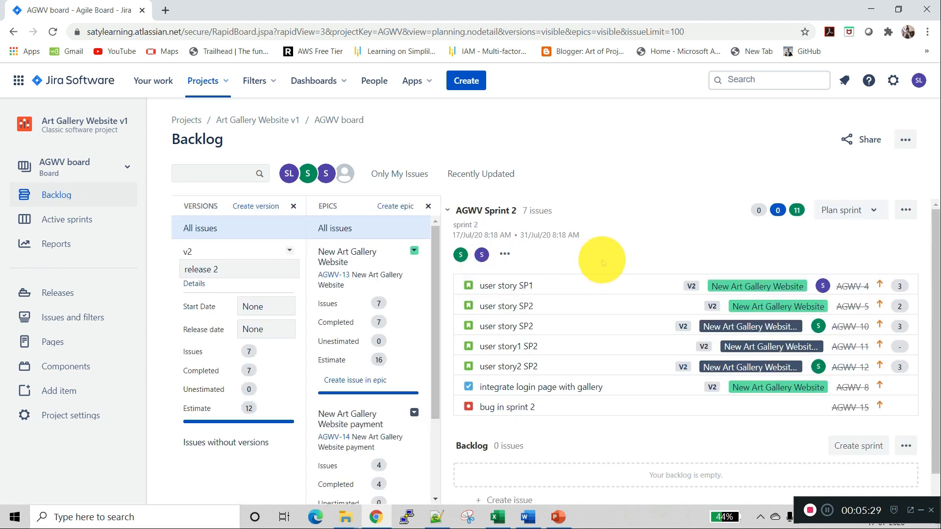
{"action": "left_click", "coordinate": [877, 213]}
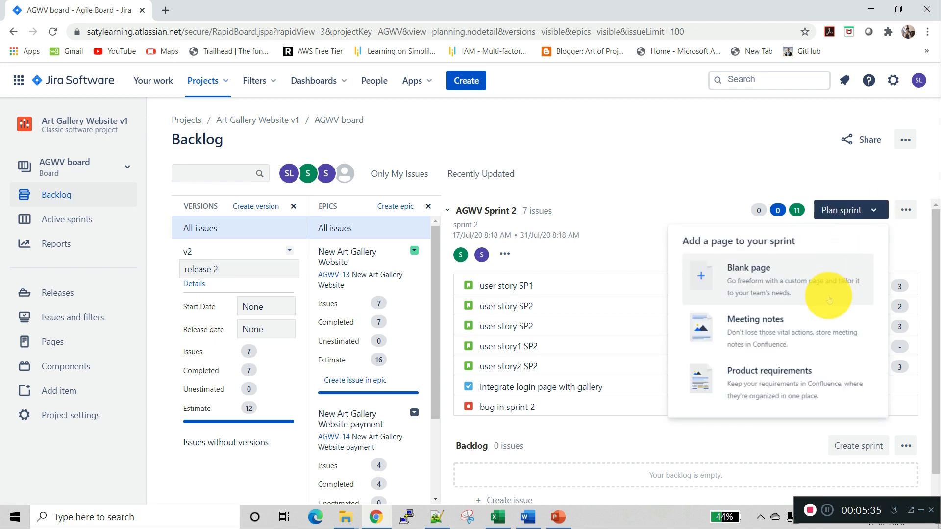
{"action": "left_click", "coordinate": [810, 328]}
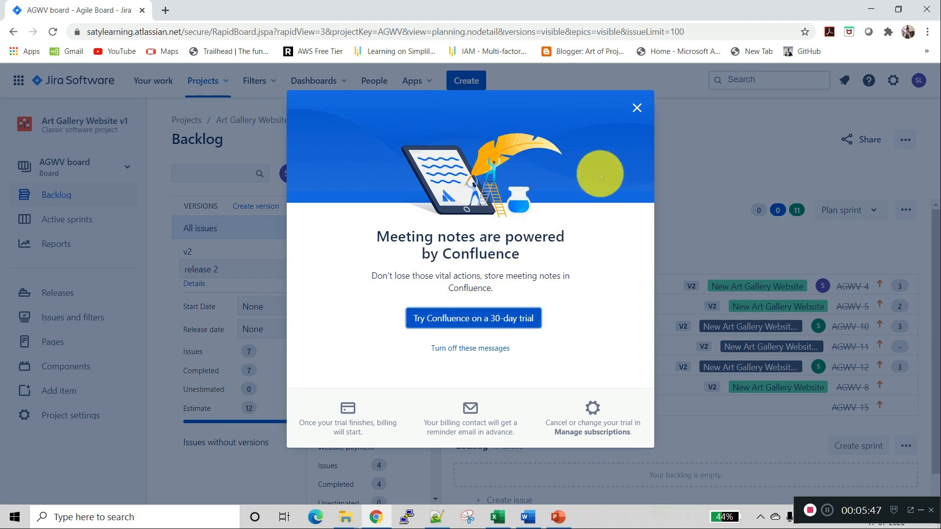
{"action": "left_click", "coordinate": [635, 107]}
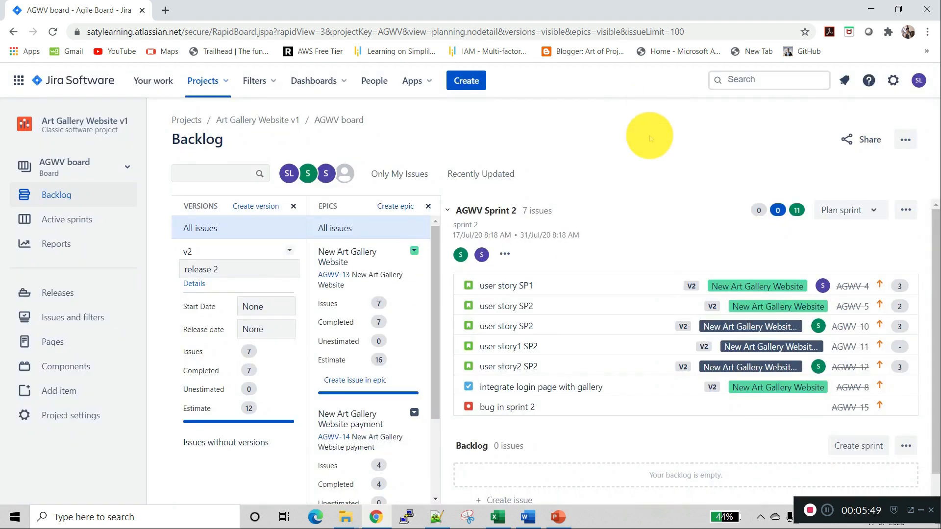
{"action": "left_click", "coordinate": [841, 211]}
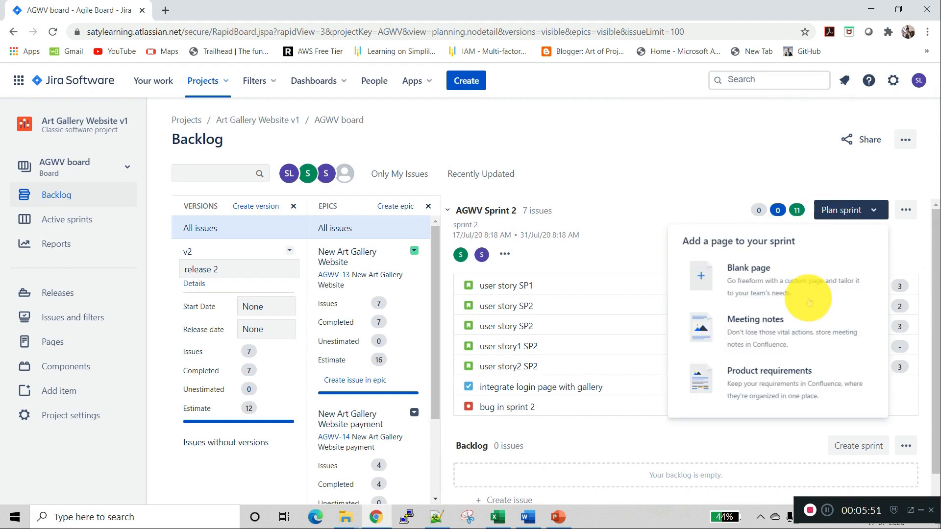
{"action": "left_click", "coordinate": [701, 275]}
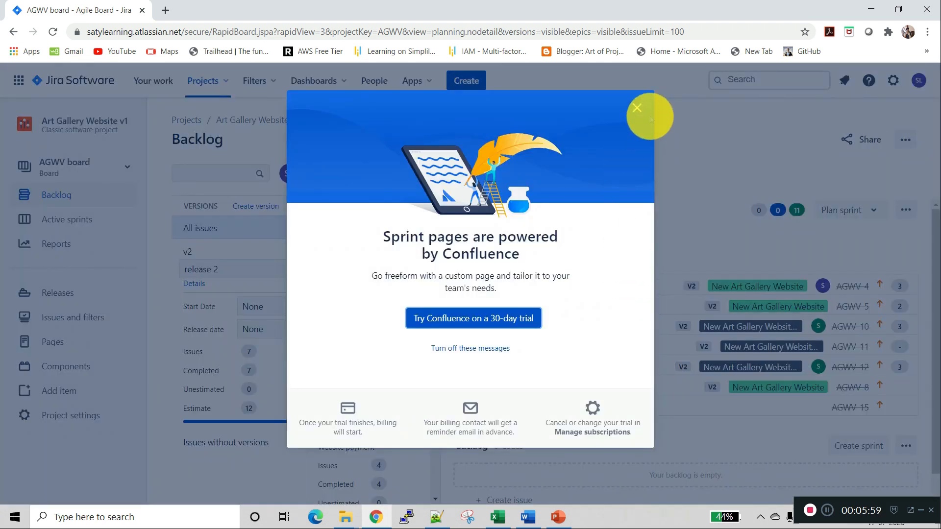
{"action": "left_click", "coordinate": [637, 108]}
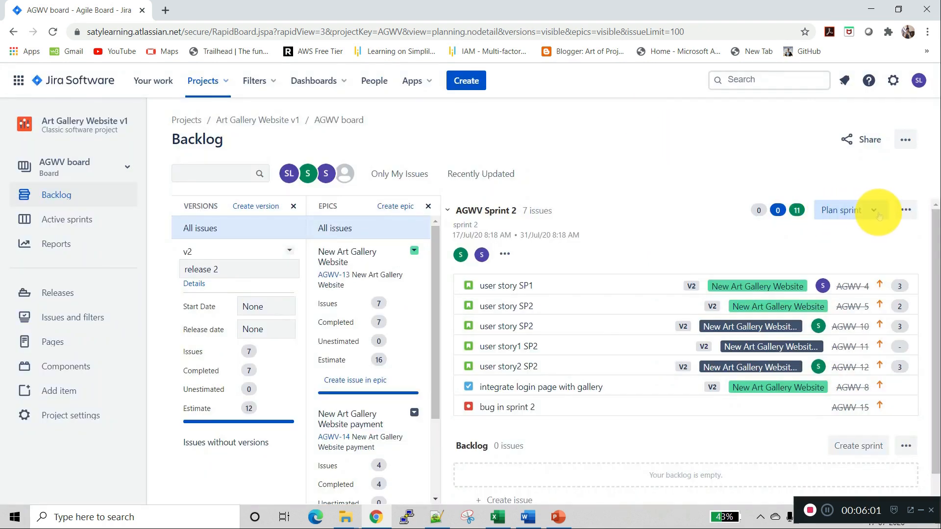
View the further actions of AGWV Sprint 2 and its Product requirements page option, dismissing the Confluence offer
{"action": "left_click", "coordinate": [905, 211]}
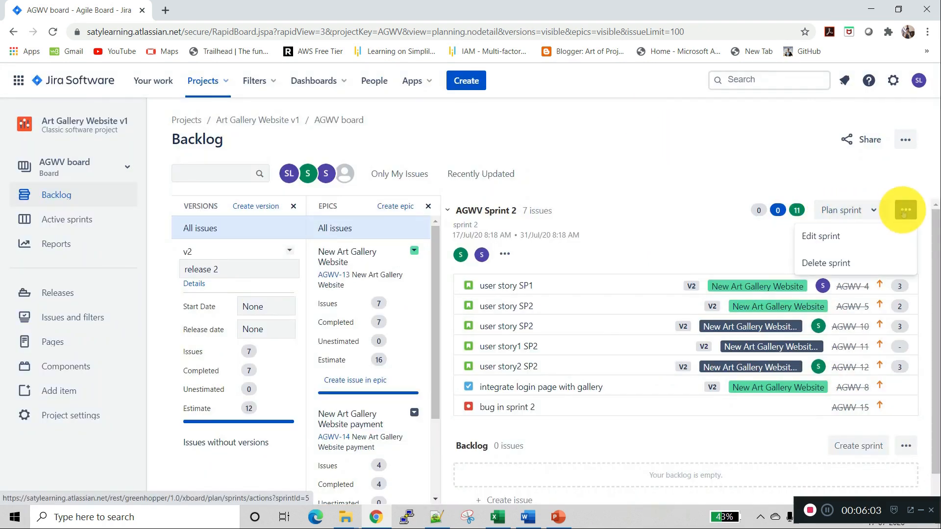
{"action": "left_click", "coordinate": [875, 211]}
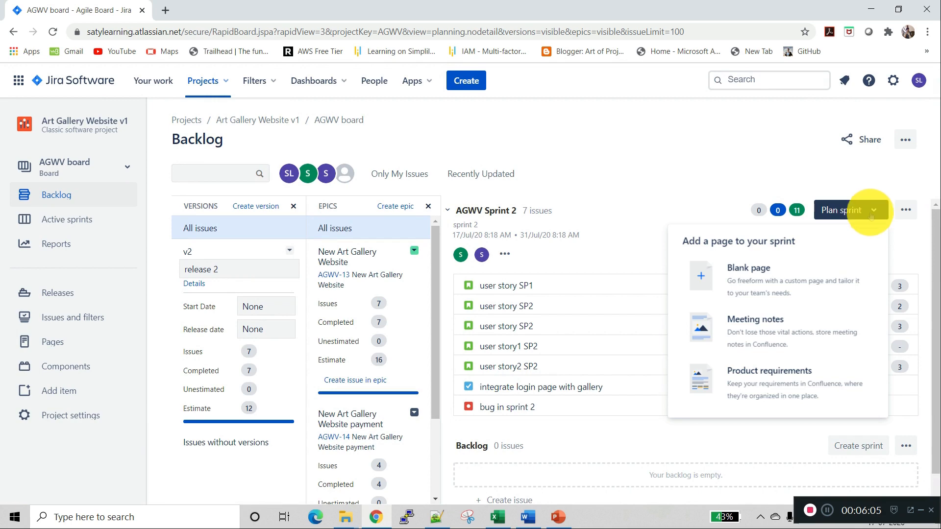
{"action": "left_click", "coordinate": [782, 390]}
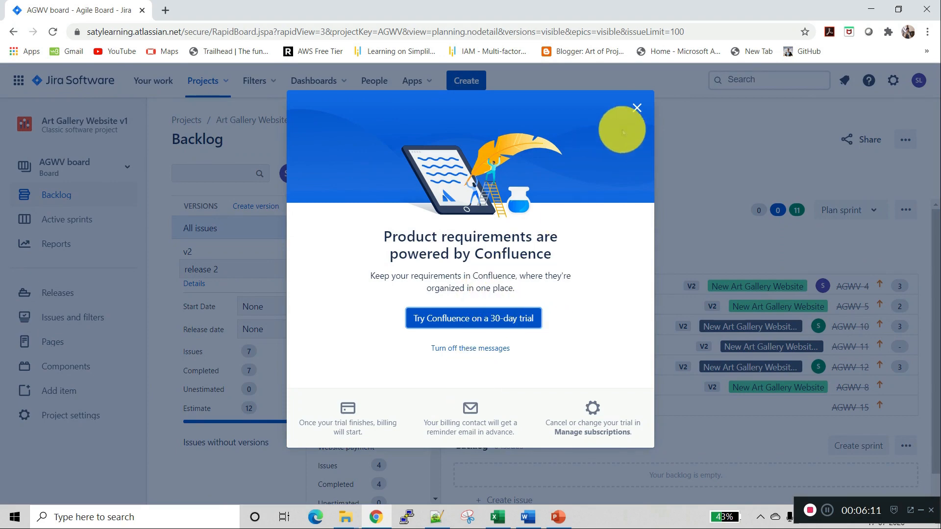
{"action": "left_click", "coordinate": [636, 108]}
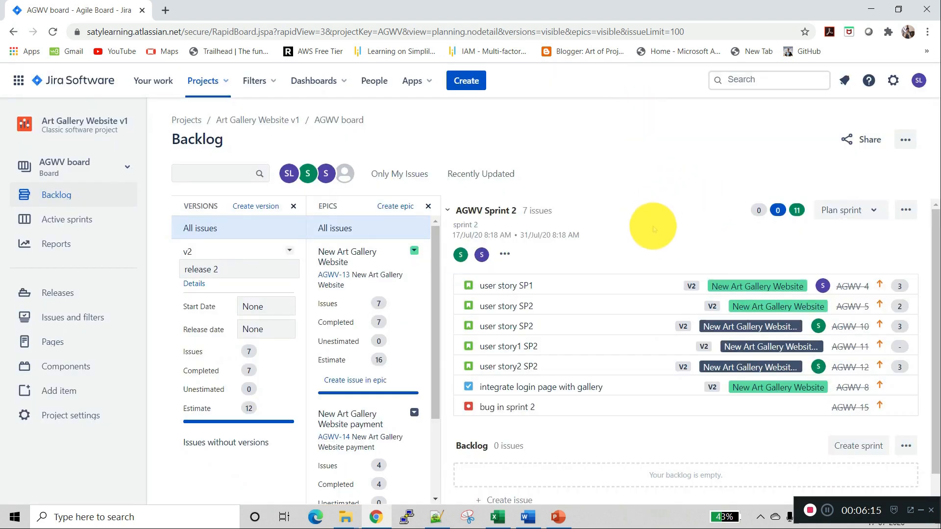
Return to the active sprint board and complete AGWV Sprint 2
{"action": "left_click", "coordinate": [94, 225]}
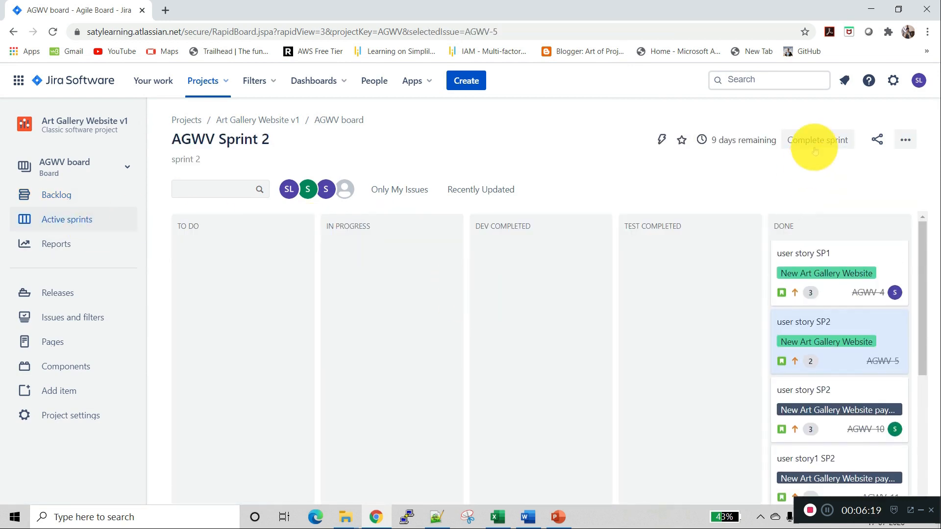
{"action": "left_click", "coordinate": [817, 142]}
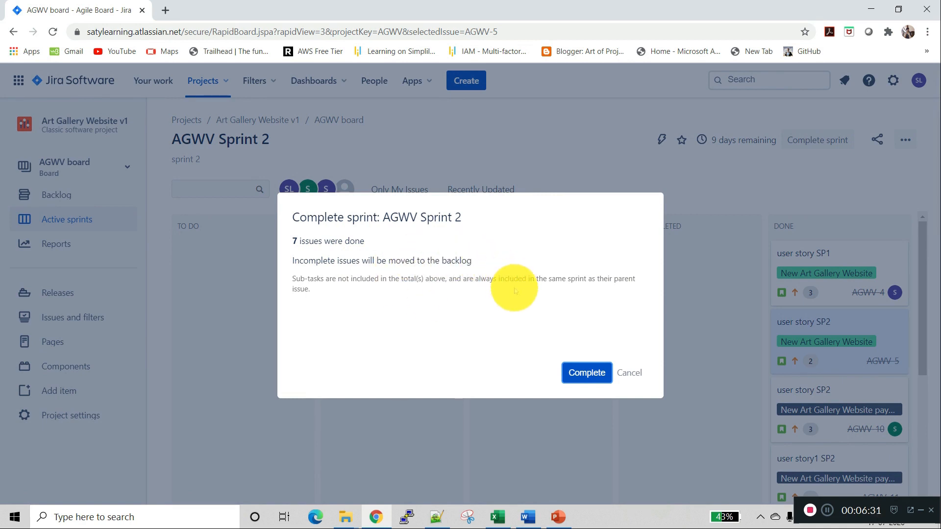
{"action": "left_click", "coordinate": [583, 374]}
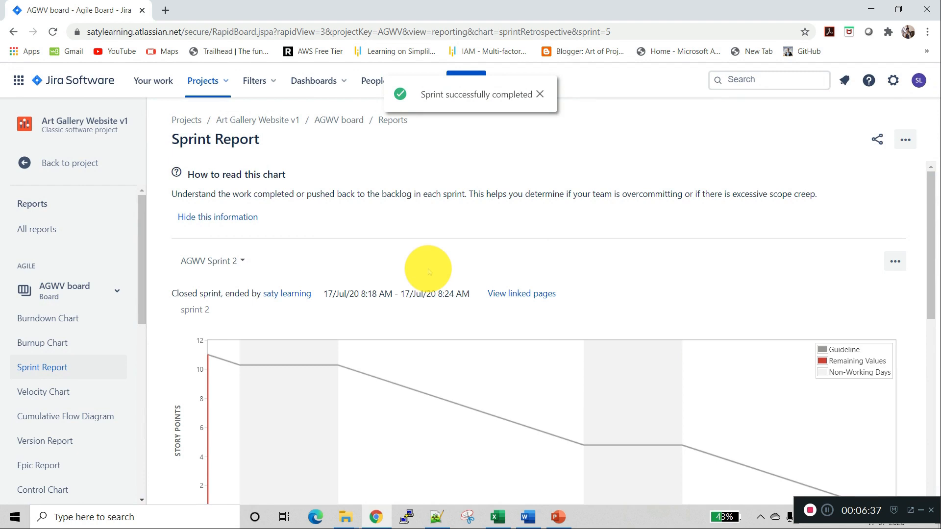
Examine the AGWV Sprint 2 Sprint Report, from the story point chart to the completed issues in its Status Report
{"action": "scroll", "coordinate": [480, 254], "scroll_direction": "down", "scroll_amount": 2}
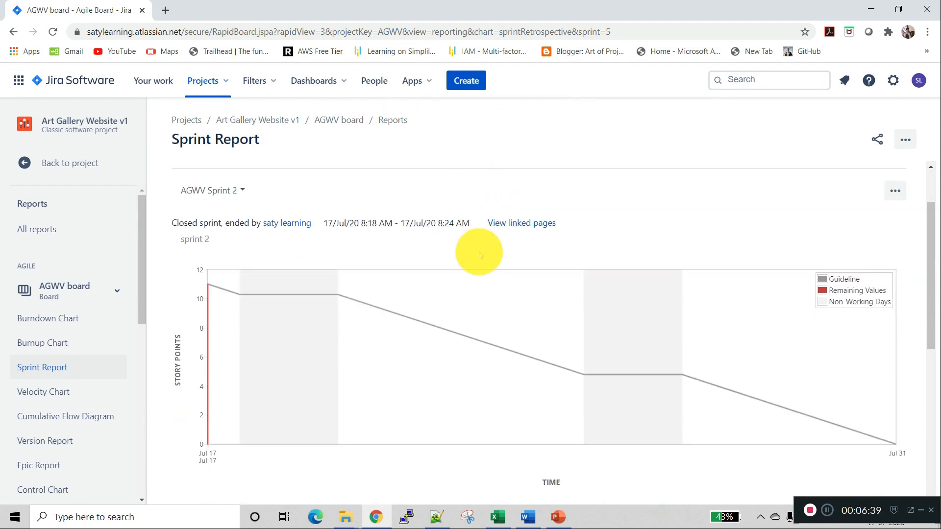
{"action": "scroll", "coordinate": [480, 254], "scroll_direction": "down", "scroll_amount": 3}
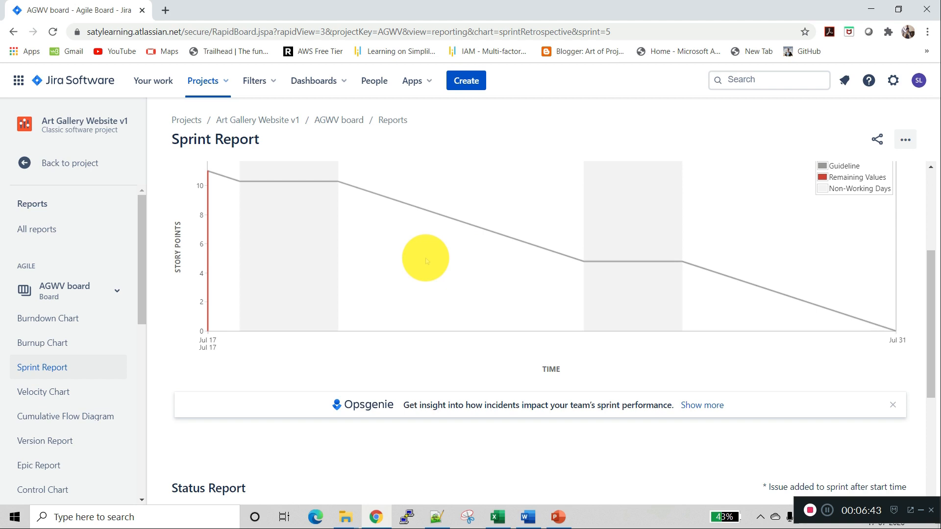
{"action": "scroll", "coordinate": [468, 273], "scroll_direction": "down", "scroll_amount": 3}
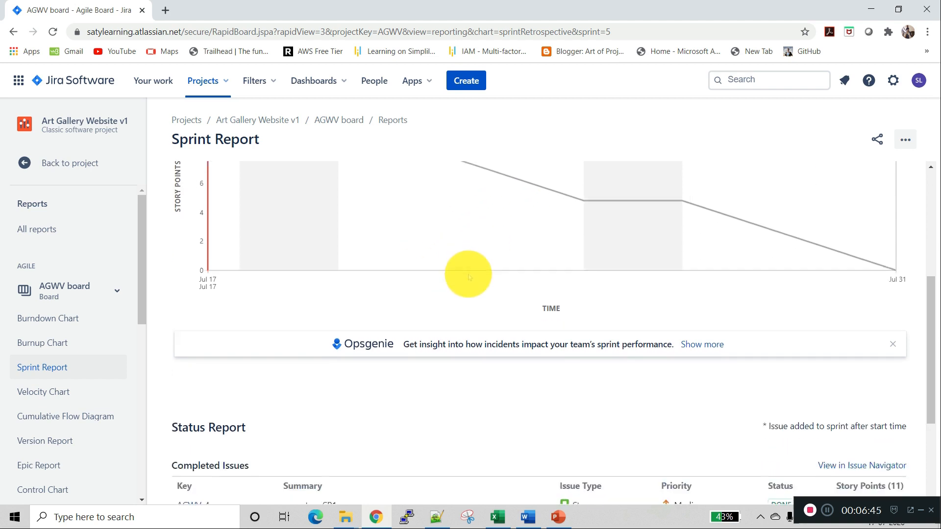
{"action": "scroll", "coordinate": [468, 277], "scroll_direction": "down", "scroll_amount": 2}
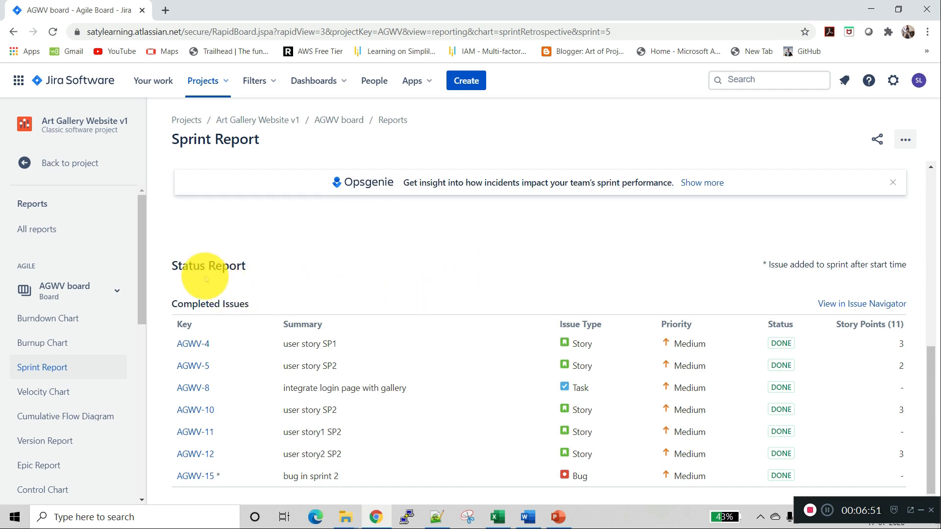
{"action": "double_click", "coordinate": [181, 265]}
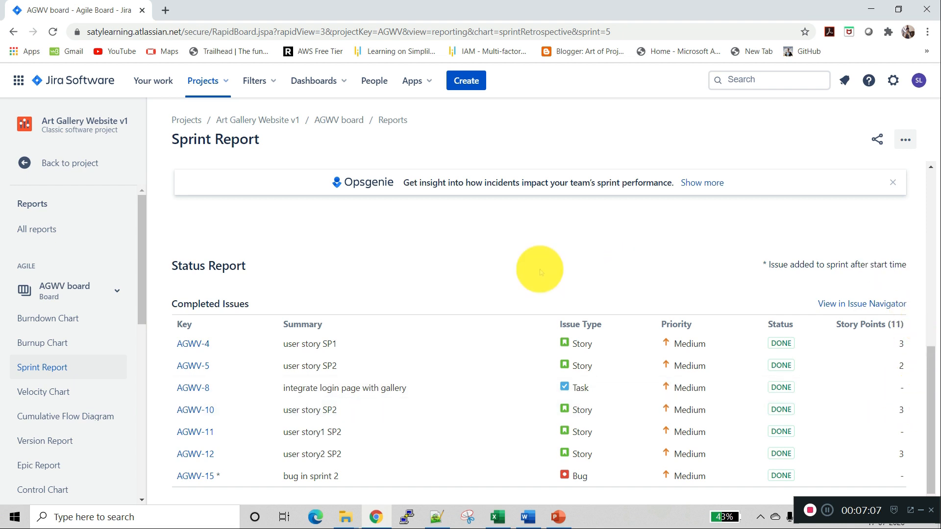
{"action": "scroll", "coordinate": [539, 269], "scroll_direction": "up", "scroll_amount": 4}
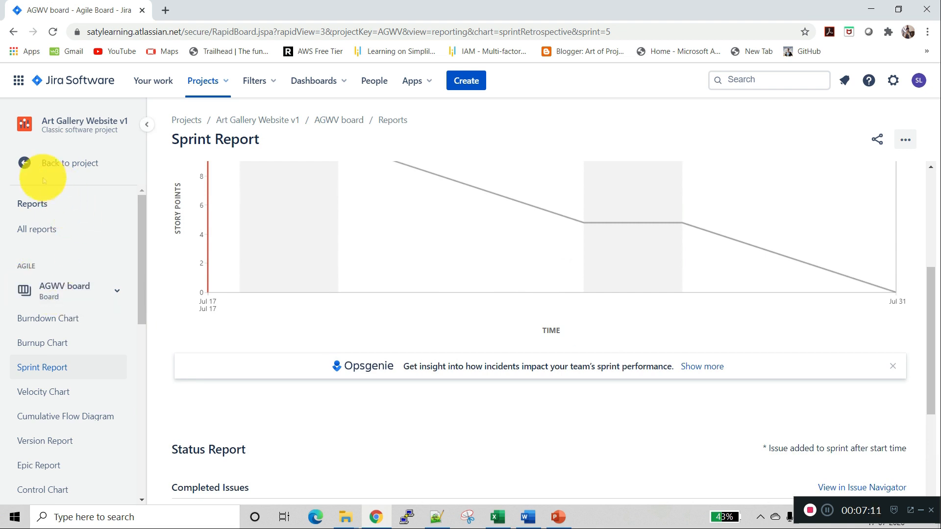
Go to the project's releases, start releasing version v2 and view the issues it includes
{"action": "left_click", "coordinate": [24, 163]}
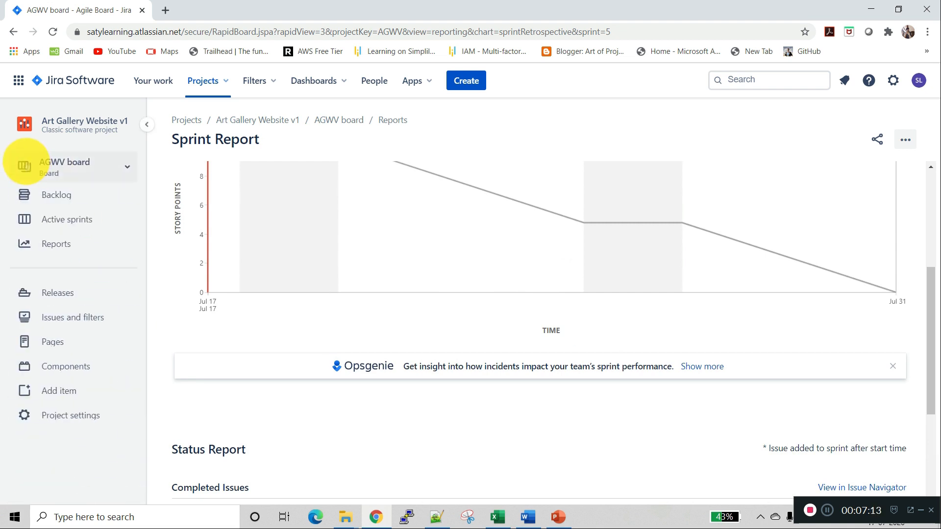
{"action": "left_click", "coordinate": [45, 295]}
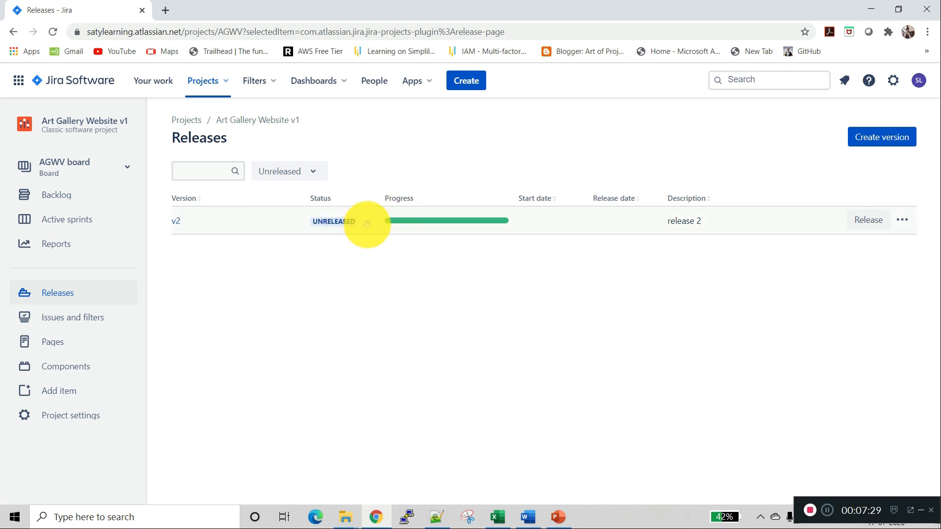
{"action": "left_click", "coordinate": [869, 221]}
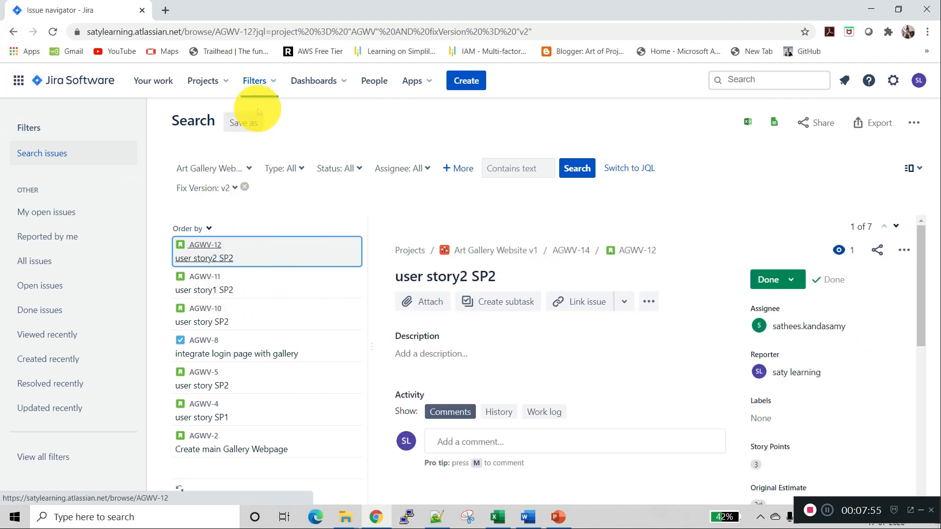
Return to the releases of Art Gallery Website v1 and release version v2 with the release date 7/17/2020
{"action": "left_click", "coordinate": [212, 82]}
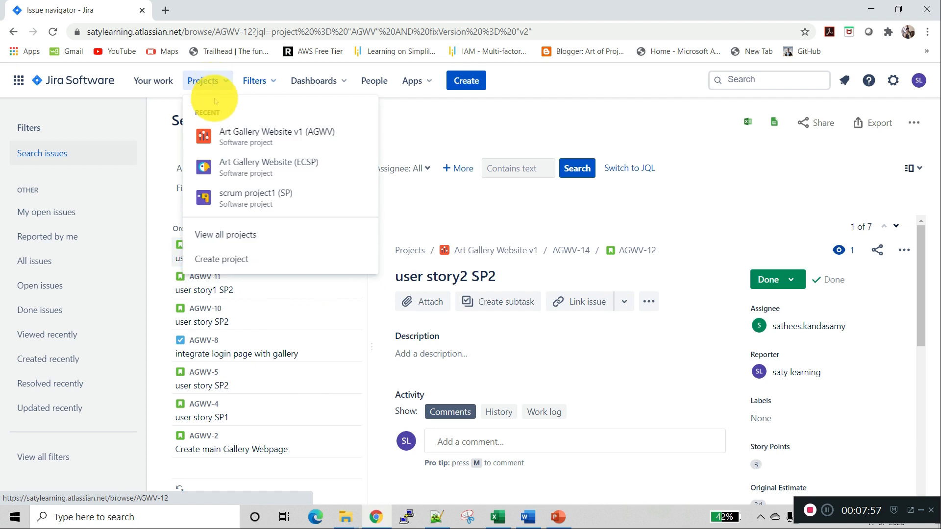
{"action": "left_click", "coordinate": [257, 135]}
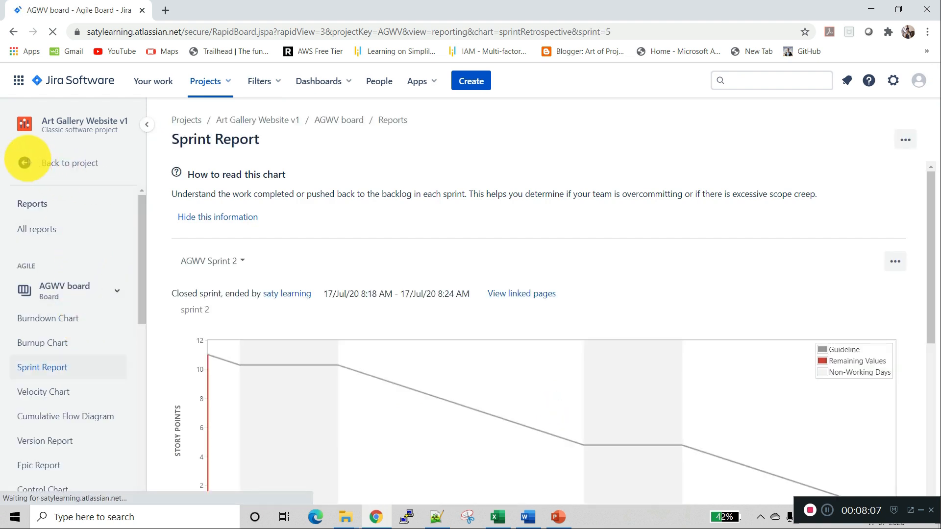
{"action": "left_click", "coordinate": [24, 162]}
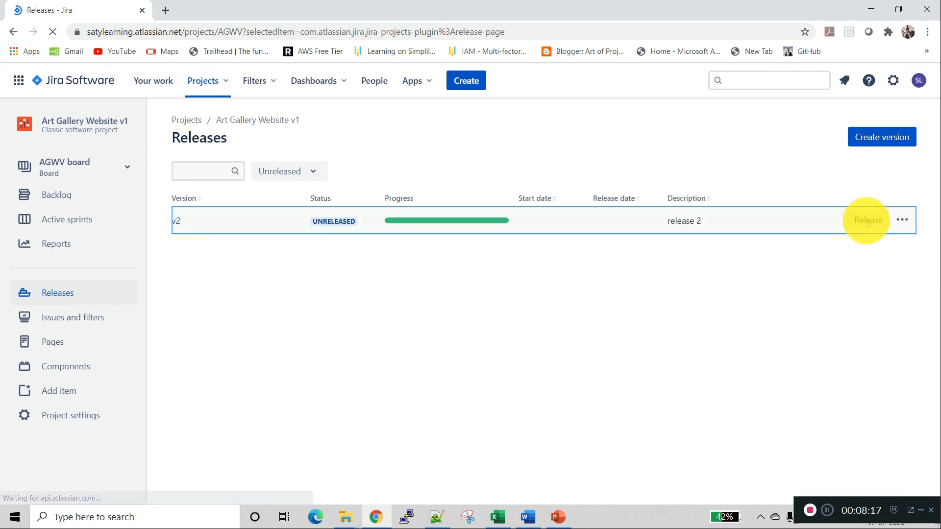
{"action": "left_click", "coordinate": [867, 221]}
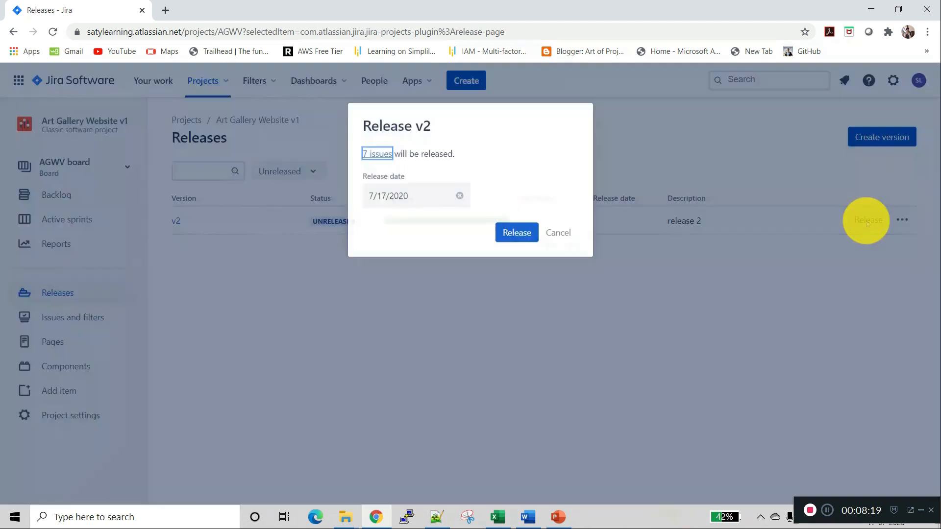
{"action": "left_click", "coordinate": [507, 230]}
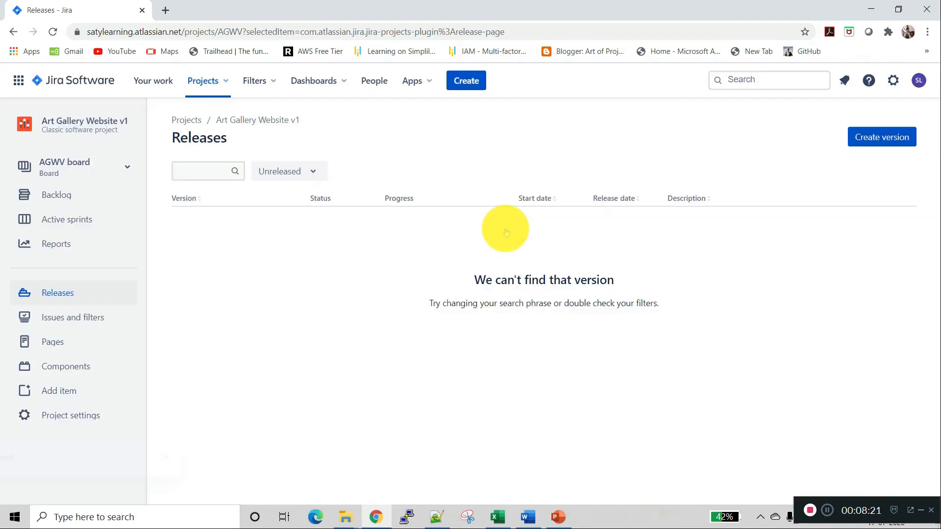
Filter the release list to show Released versions in addition to Unreleased ones
{"action": "left_click", "coordinate": [303, 173]}
{"action": "left_click", "coordinate": [293, 200]}
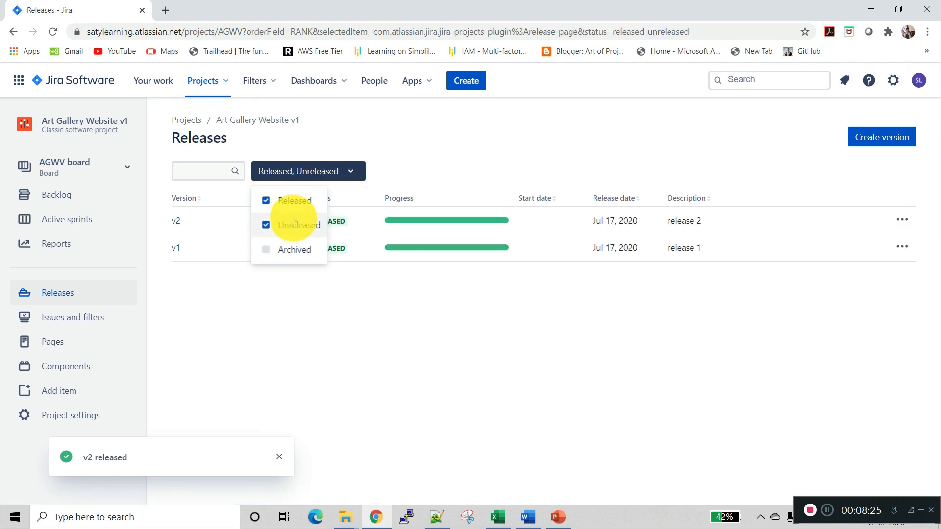
{"action": "left_click", "coordinate": [485, 294]}
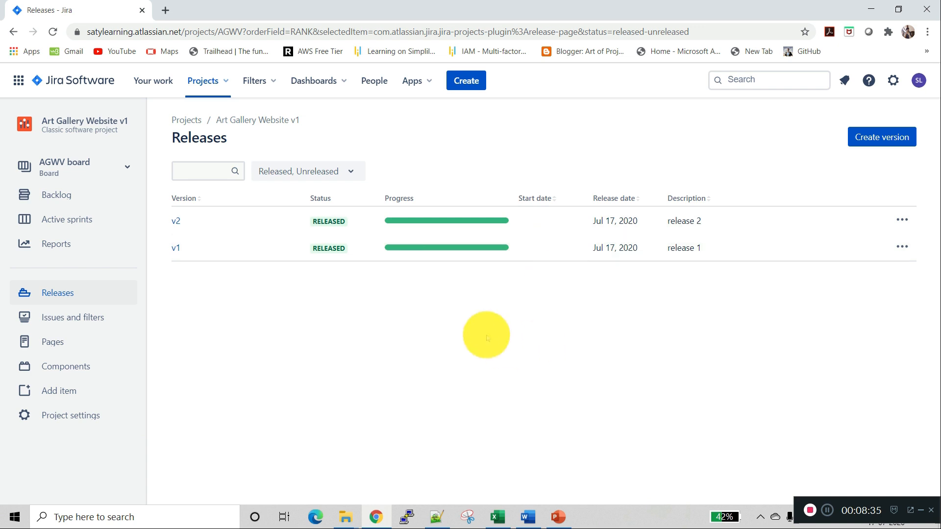
Open the project's Burndown Chart report for AGWV Sprint 2 and view the other sprints available for it
{"action": "left_click", "coordinate": [77, 250]}
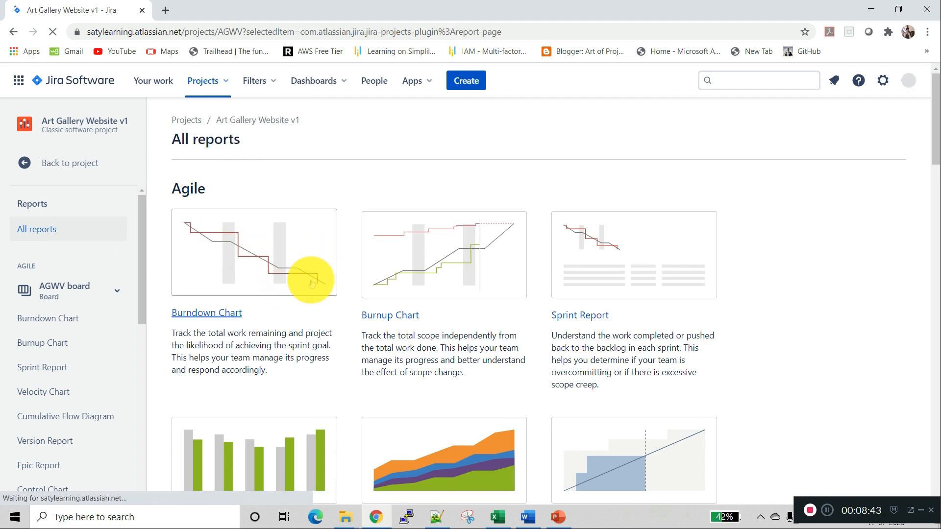
{"action": "left_click", "coordinate": [219, 318]}
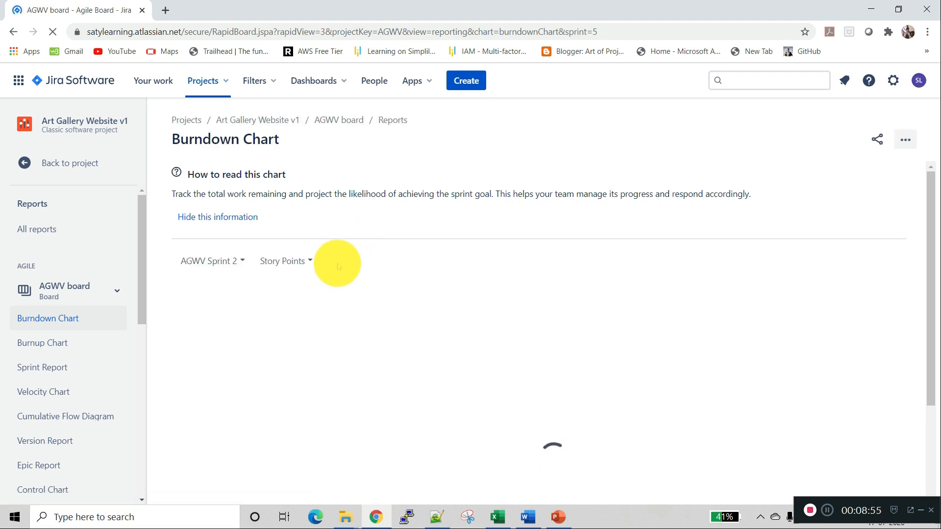
{"action": "scroll", "coordinate": [340, 269], "scroll_direction": "down", "scroll_amount": 1}
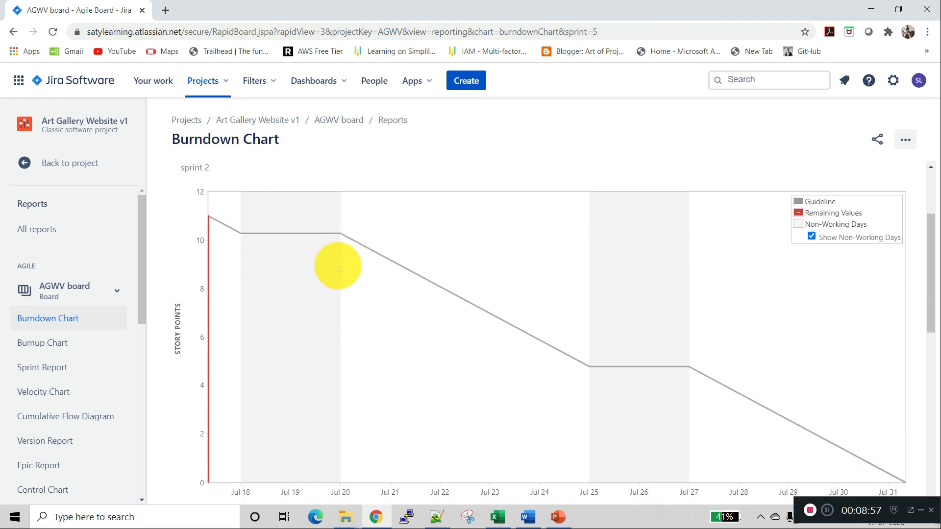
{"action": "scroll", "coordinate": [316, 249], "scroll_direction": "up", "scroll_amount": 1}
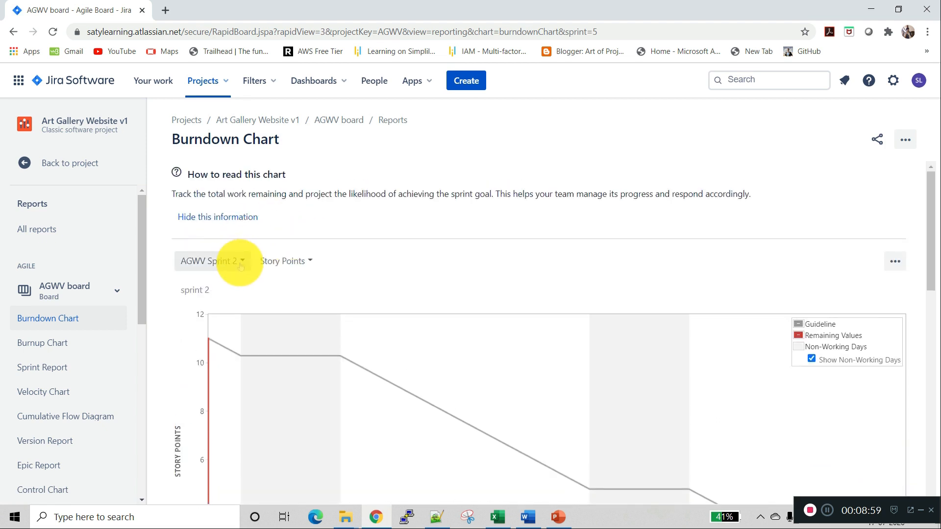
{"action": "left_click", "coordinate": [240, 264]}
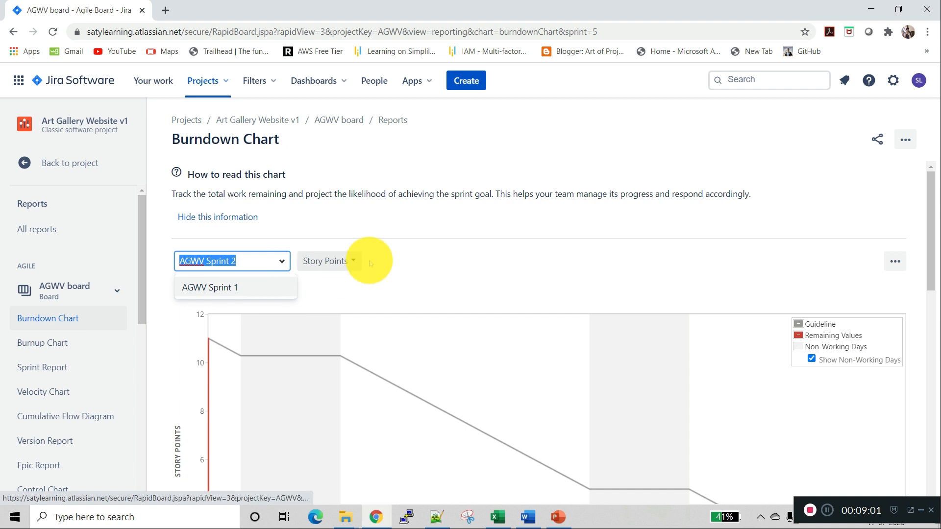
{"action": "left_click", "coordinate": [401, 260]}
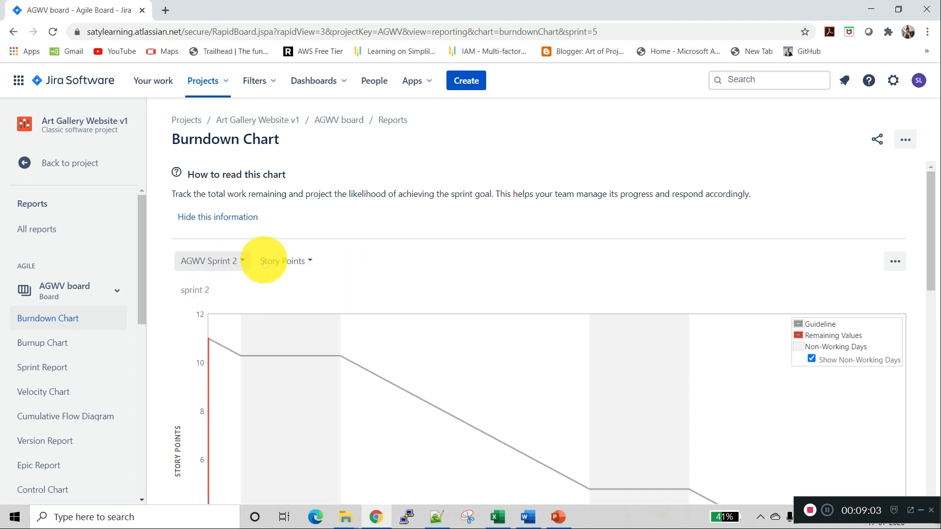
Examine the burndown event table of AGWV Sprint 2, including sprint start, scope change, completed issues and sprint end
{"action": "scroll", "coordinate": [484, 260], "scroll_direction": "down", "scroll_amount": 8}
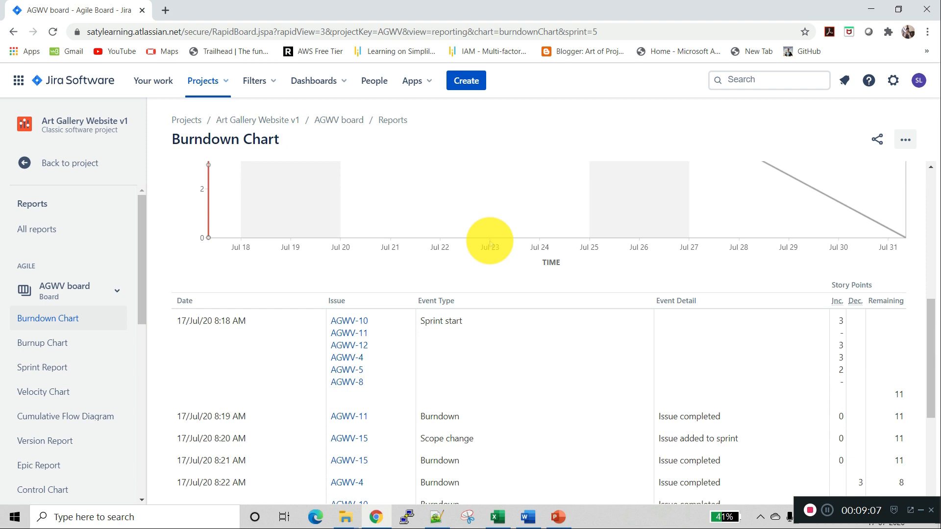
{"action": "scroll", "coordinate": [489, 242], "scroll_direction": "down", "scroll_amount": 1}
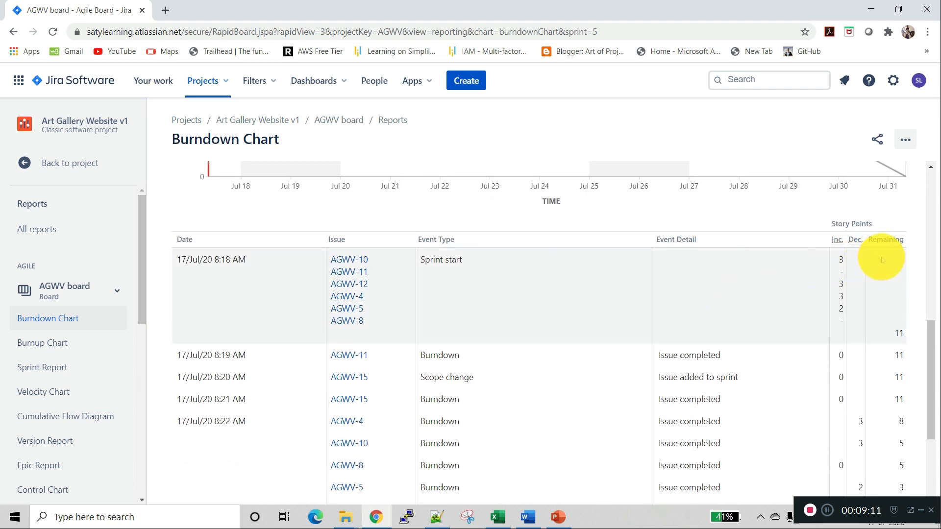
{"action": "scroll", "coordinate": [880, 262], "scroll_direction": "down", "scroll_amount": 3}
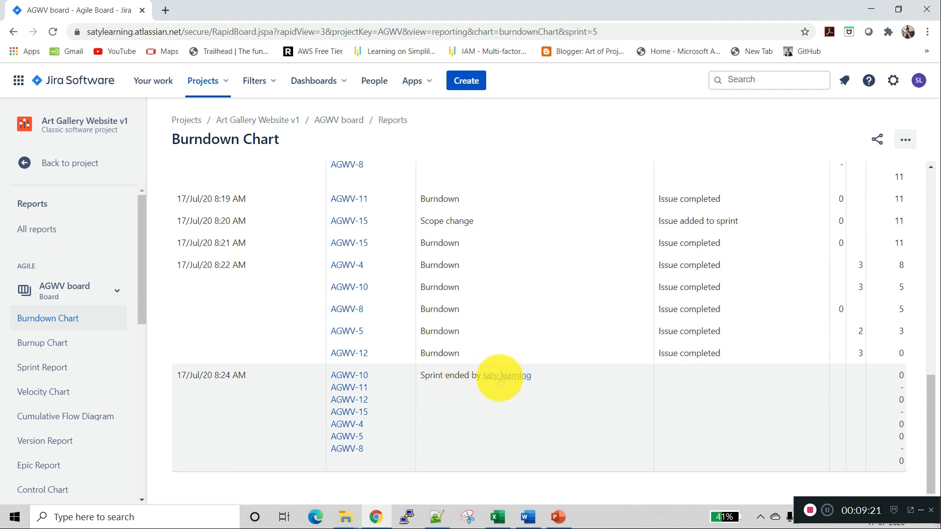
{"action": "scroll", "coordinate": [525, 361], "scroll_direction": "up", "scroll_amount": 3}
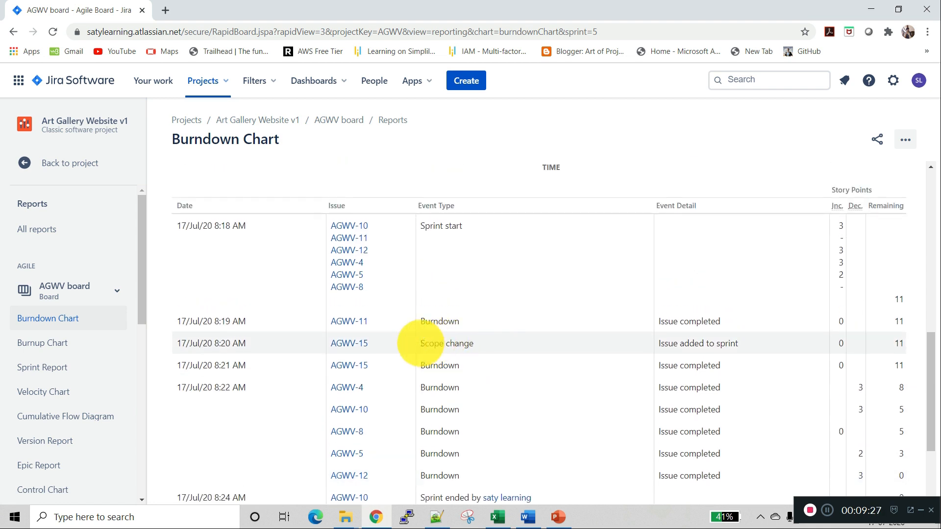
{"action": "double_click", "coordinate": [434, 344]}
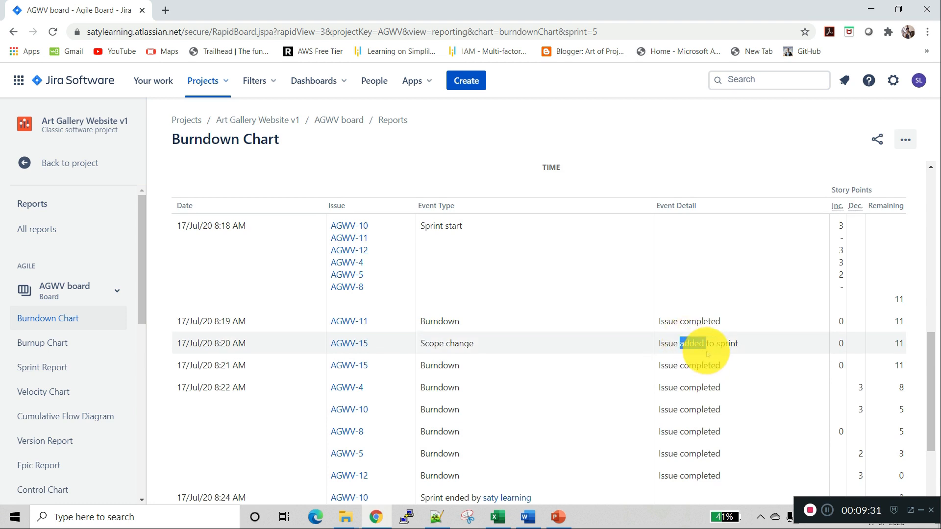
Open the Burnup Chart for AGWV Sprint 2 and examine its work scope and completed work over time
{"action": "scroll", "coordinate": [550, 288], "scroll_direction": "up", "scroll_amount": 10}
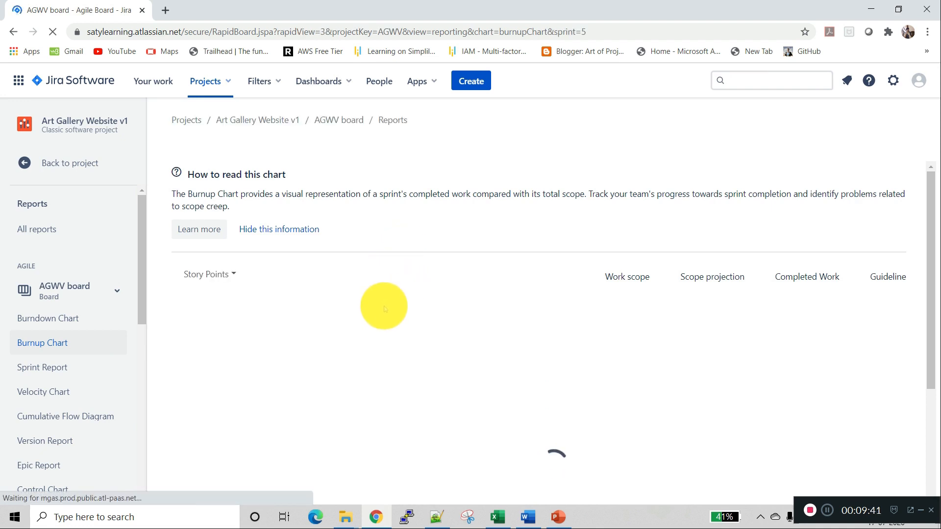
{"action": "scroll", "coordinate": [389, 304], "scroll_direction": "down", "scroll_amount": 3}
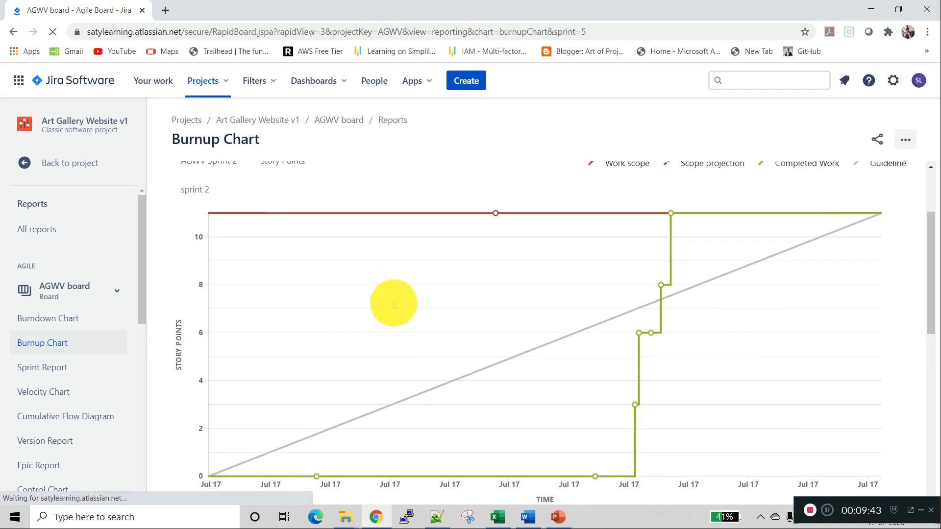
{"action": "scroll", "coordinate": [394, 306], "scroll_direction": "down", "scroll_amount": 1}
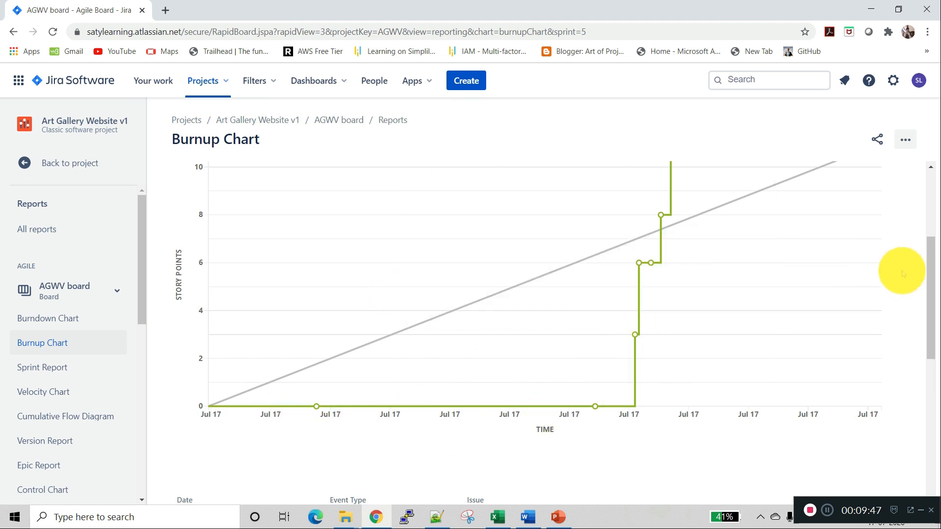
{"action": "scroll", "coordinate": [838, 270], "scroll_direction": "up", "scroll_amount": 2}
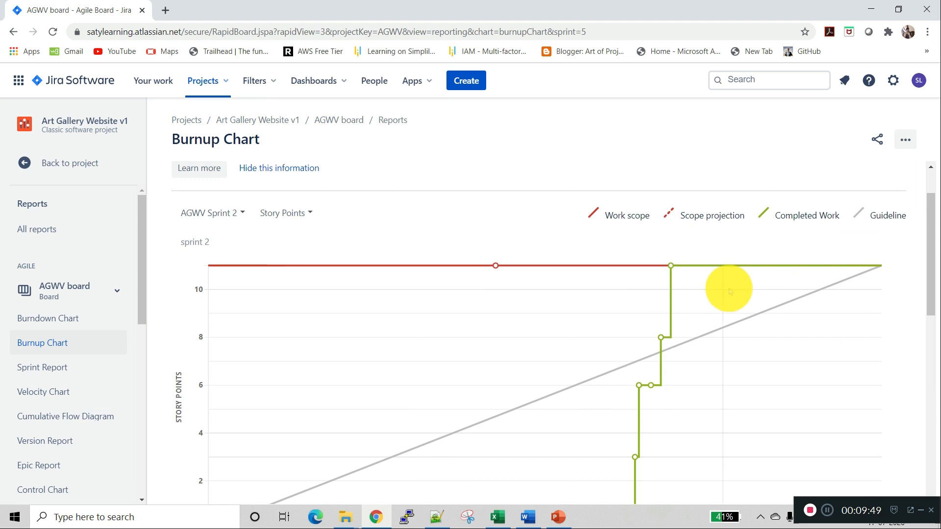
{"action": "scroll", "coordinate": [522, 290], "scroll_direction": "down", "scroll_amount": 3}
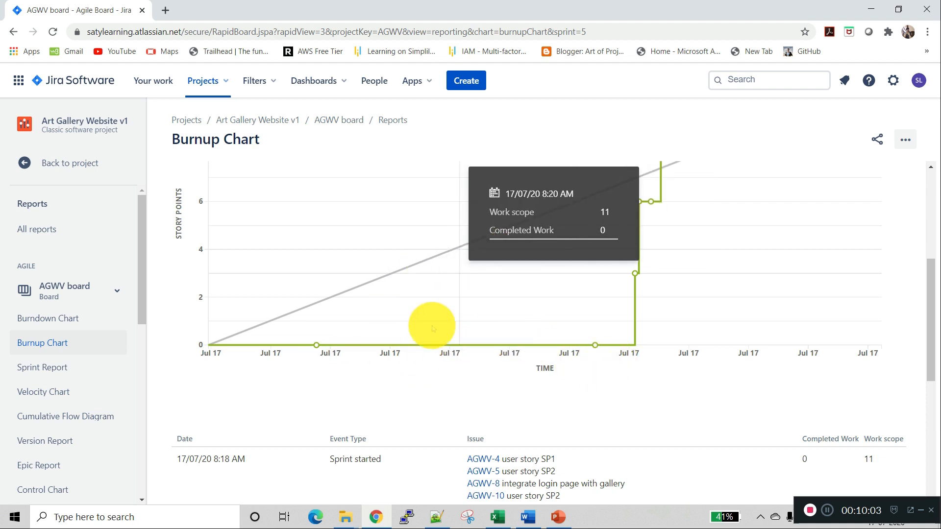
Open the Velocity Chart and compare the commitment and completed story points of AGWV Sprint 1 and Sprint 2
{"action": "left_click", "coordinate": [62, 396]}
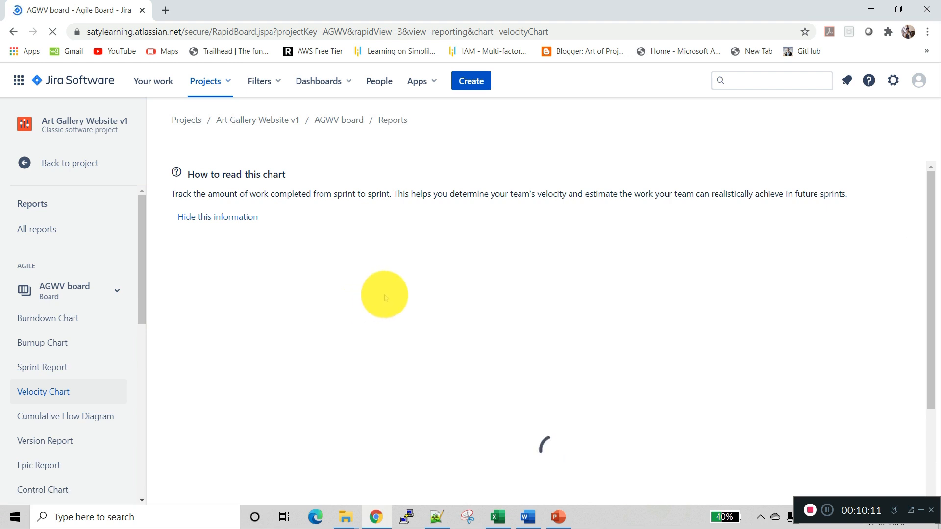
{"action": "scroll", "coordinate": [386, 316], "scroll_direction": "down", "scroll_amount": 4}
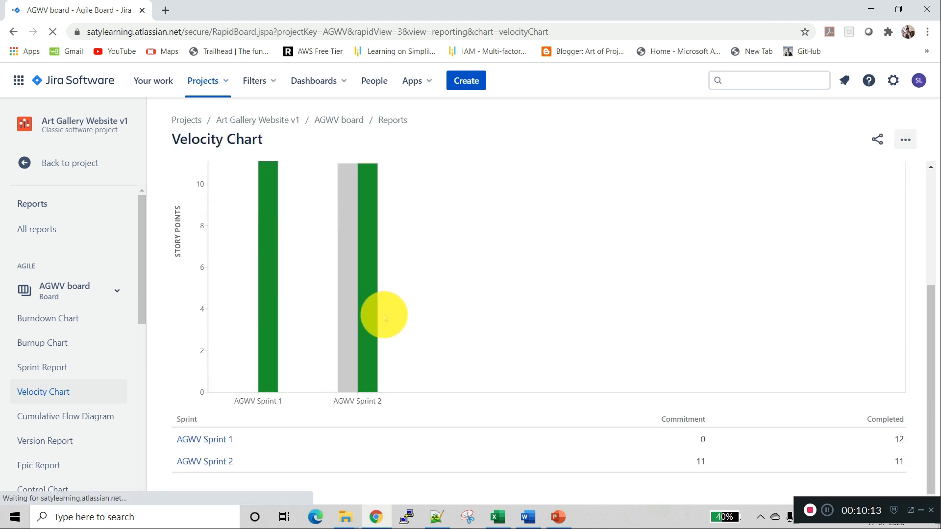
{"action": "scroll", "coordinate": [388, 301], "scroll_direction": "up", "scroll_amount": 1}
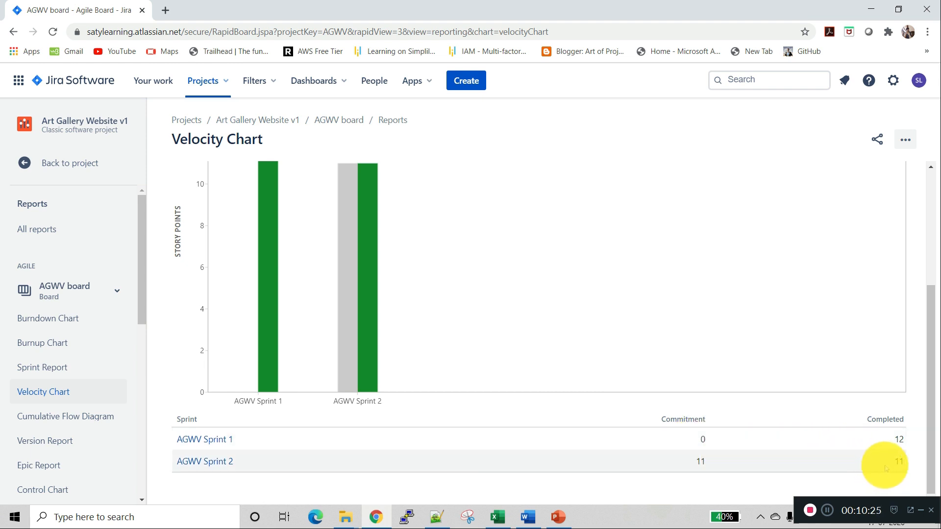
Check the completed story points of AGWV Sprint 1 and Sprint 2 in the Velocity Chart's table against the chart's bars
{"action": "double_click", "coordinate": [898, 440]}
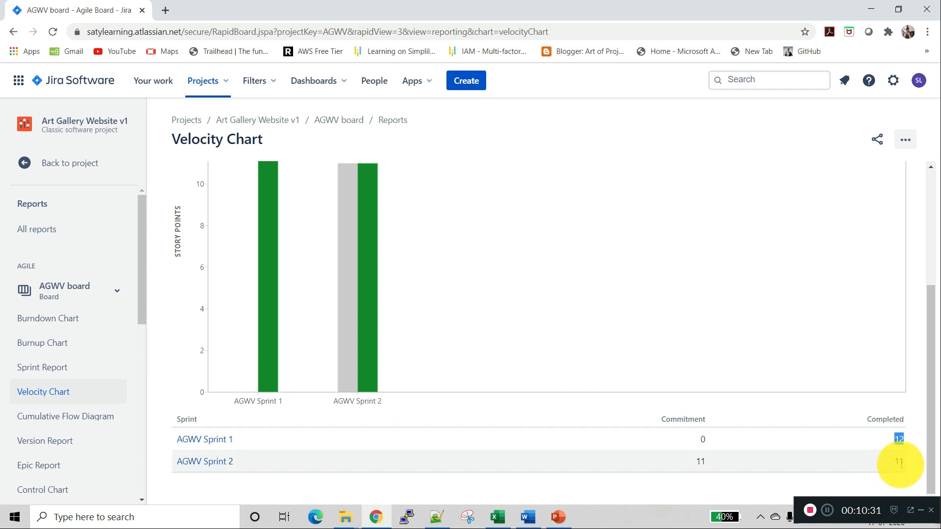
{"action": "double_click", "coordinate": [899, 462]}
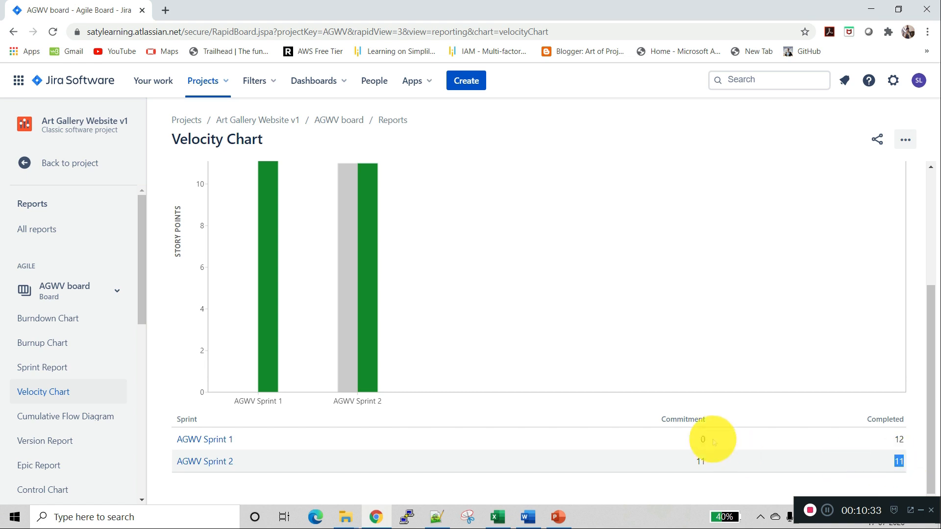
{"action": "scroll", "coordinate": [686, 417], "scroll_direction": "up", "scroll_amount": 4}
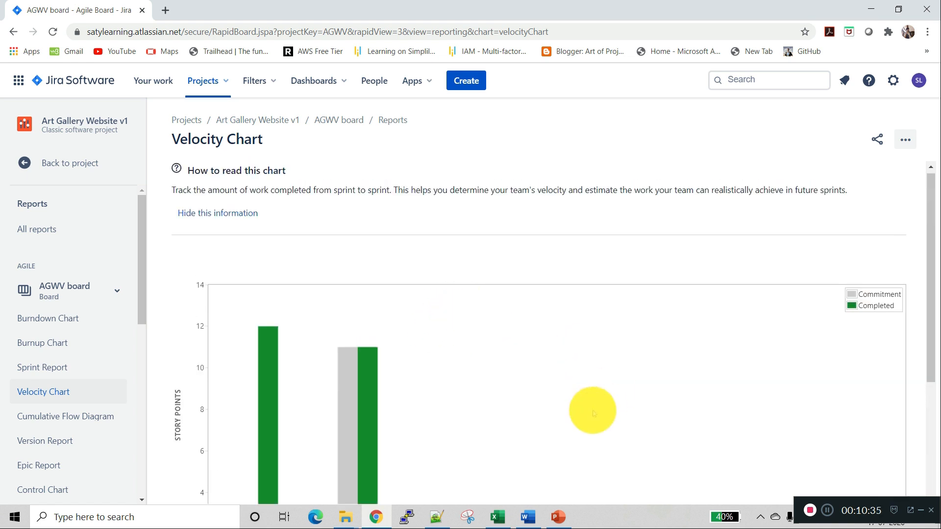
{"action": "scroll", "coordinate": [410, 416], "scroll_direction": "down", "scroll_amount": 4}
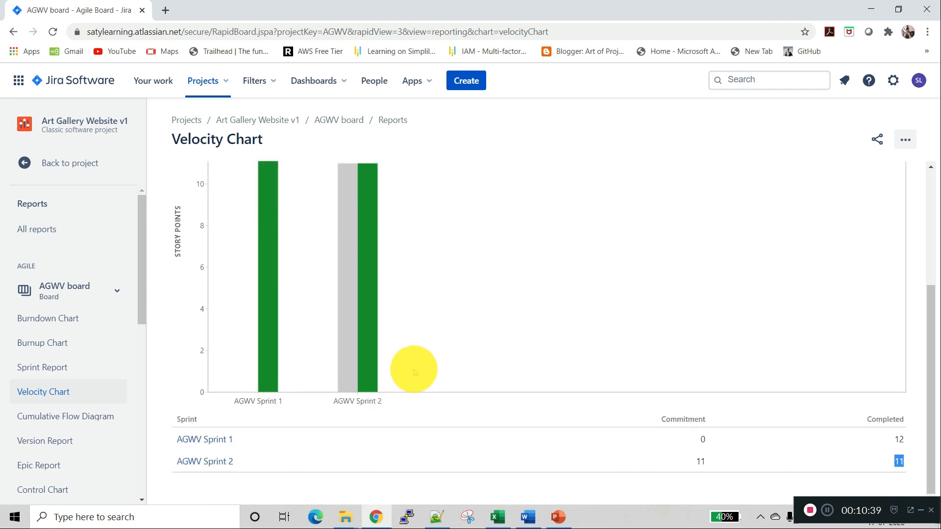
{"action": "scroll", "coordinate": [415, 371], "scroll_direction": "up", "scroll_amount": 1}
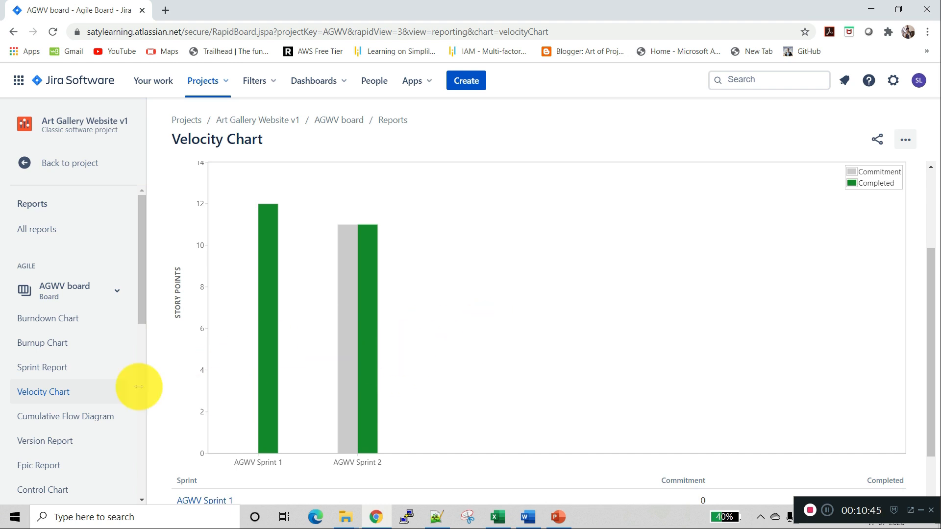
Return to the Burnup Chart for AGWV Sprint 2 and view the report's sharing form and additional board options
{"action": "left_click", "coordinate": [76, 318]}
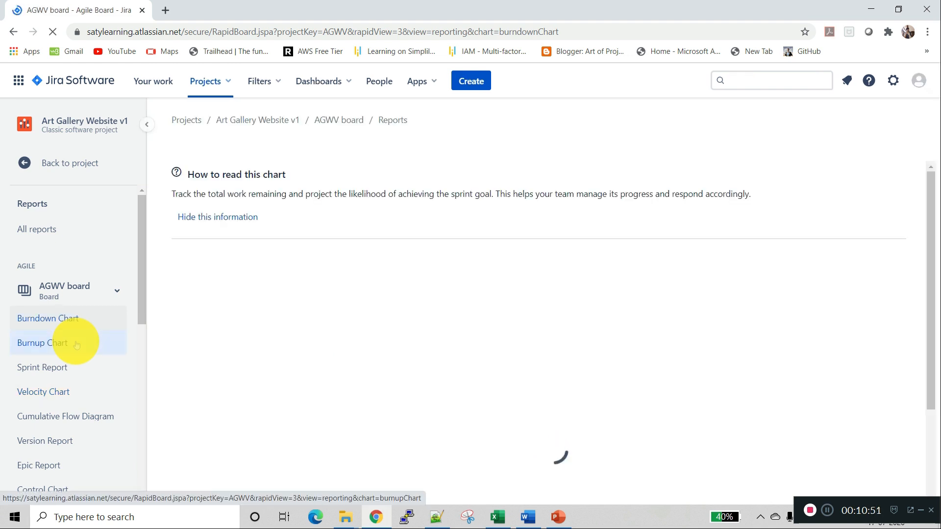
{"action": "left_click", "coordinate": [77, 345]}
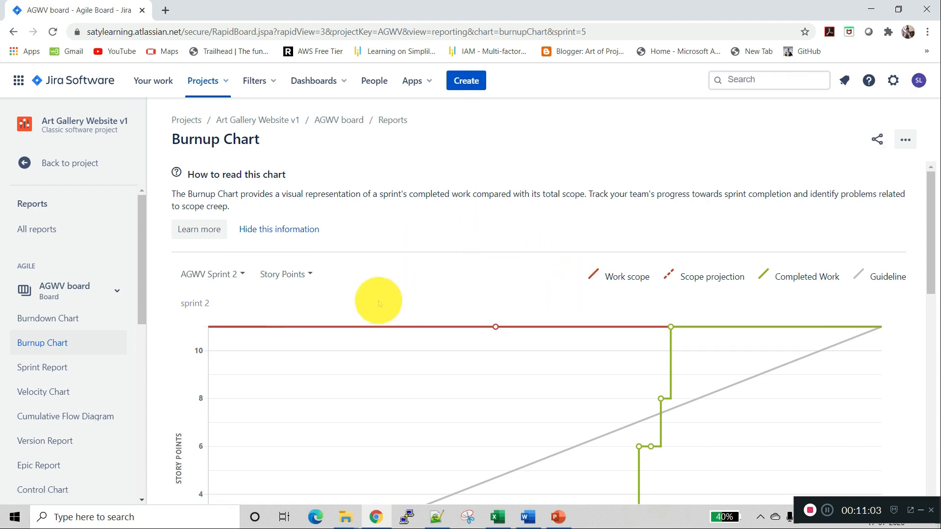
{"action": "left_click", "coordinate": [878, 140]}
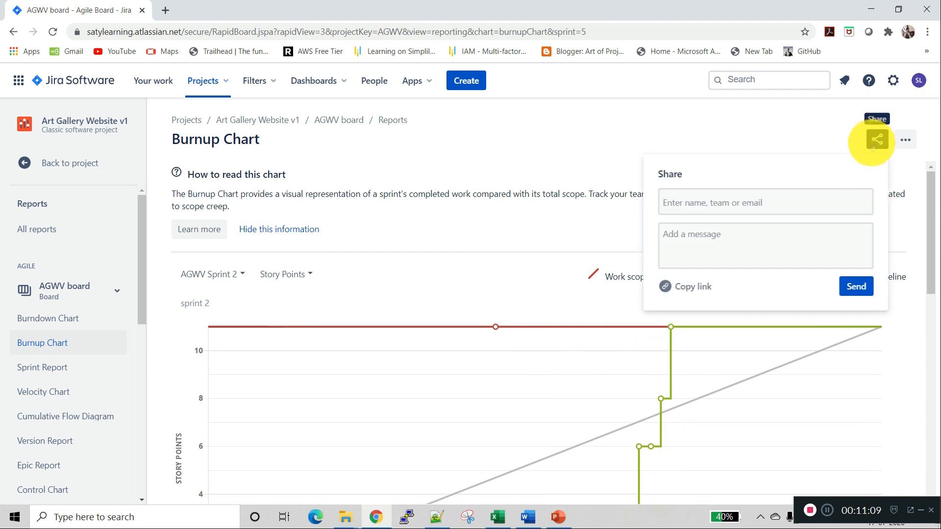
{"action": "left_click", "coordinate": [784, 134]}
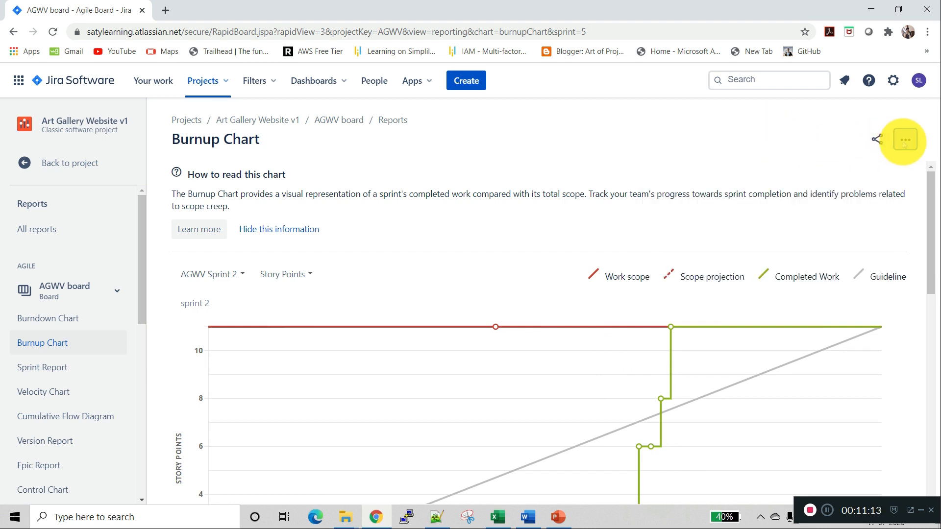
{"action": "left_click", "coordinate": [904, 142]}
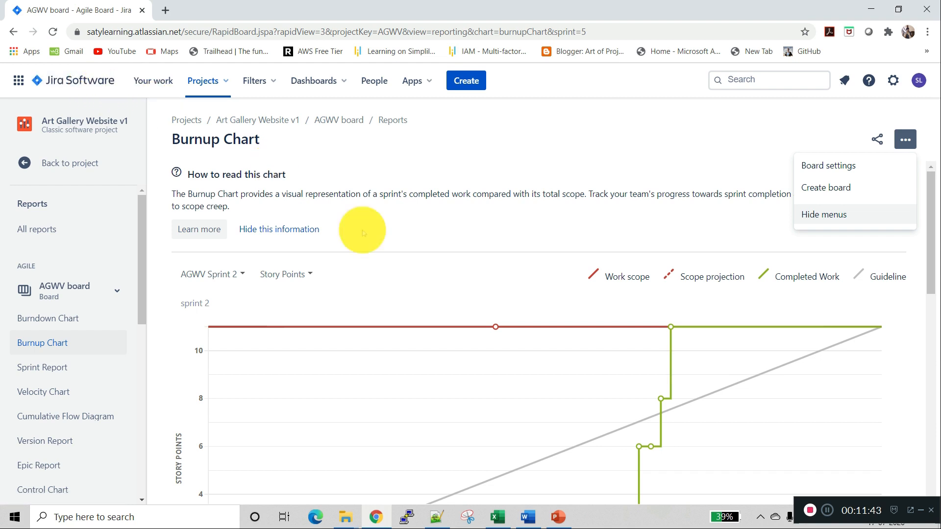
{"action": "key", "text": "Escape"}
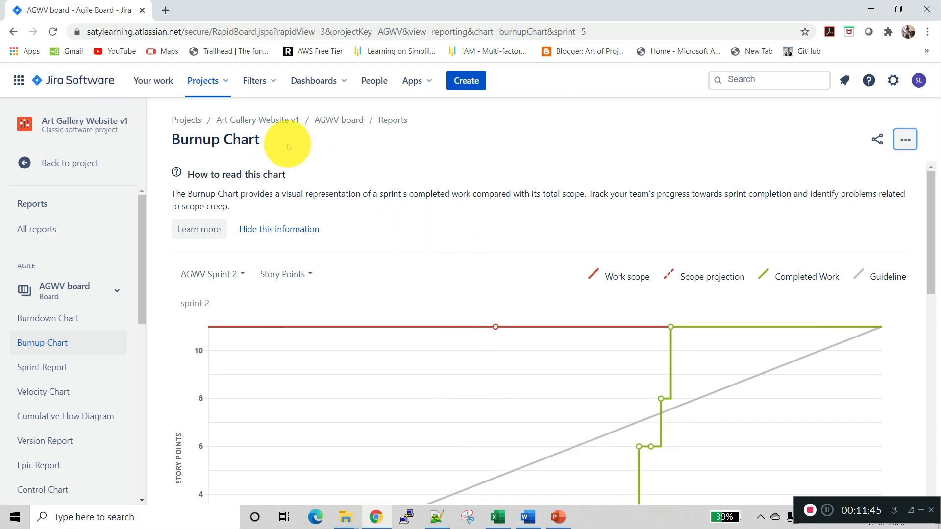